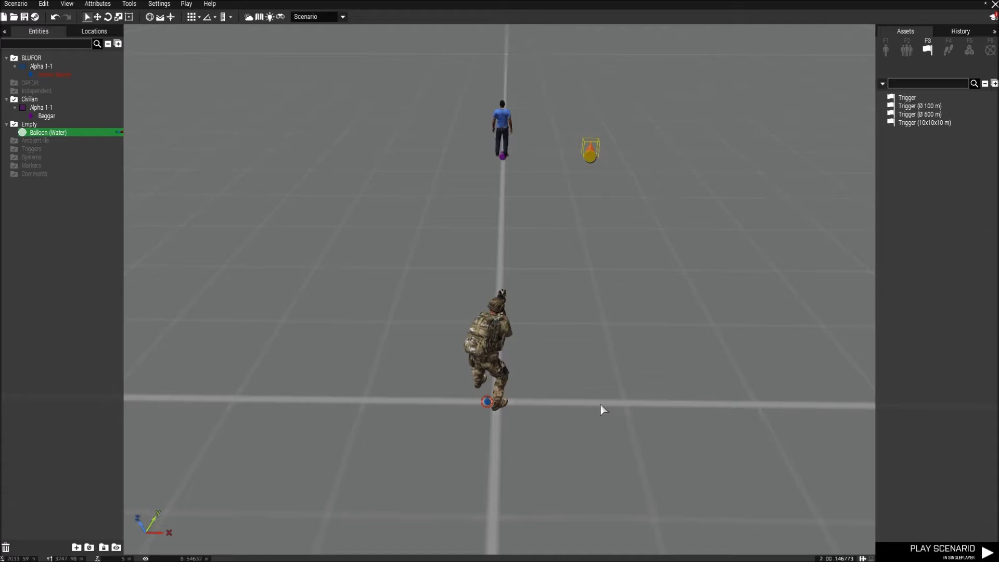
mouse_move(597, 400)
right_mouse_down()
mouse_move(626, 397)
mouse_move(596, 386)
right_mouse_up()
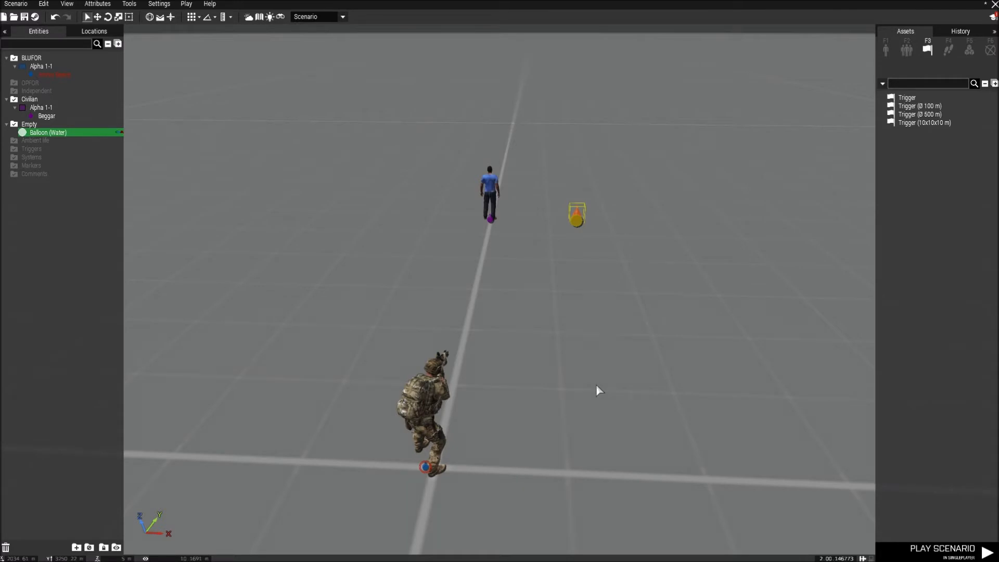
key("d")
key("a")
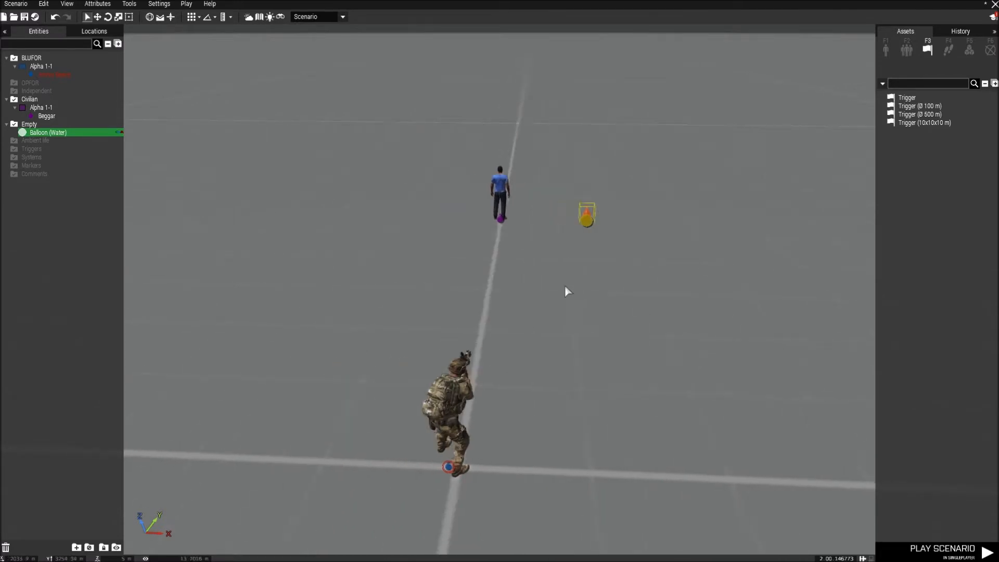
key("d")
left_click(454, 193)
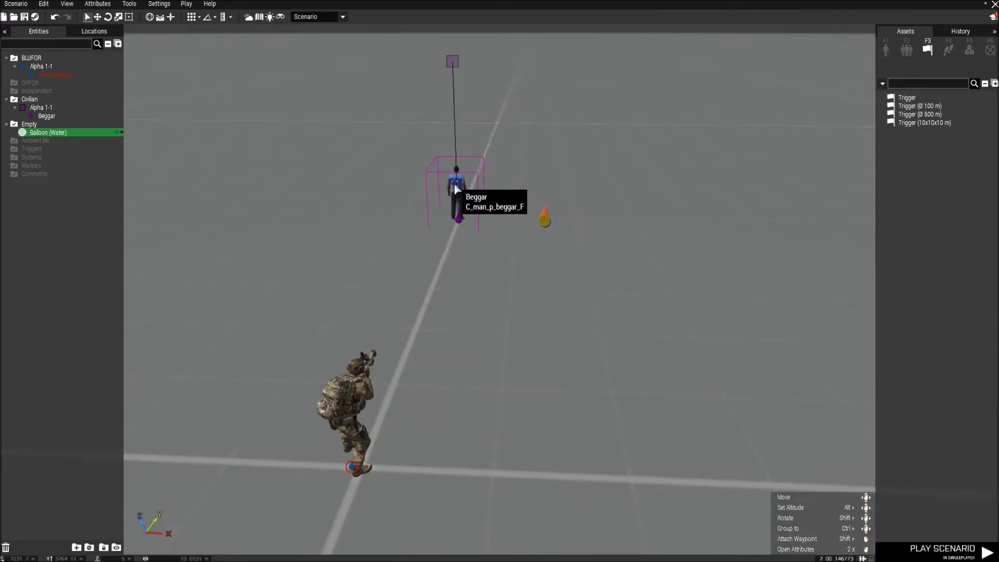
left_click(545, 221)
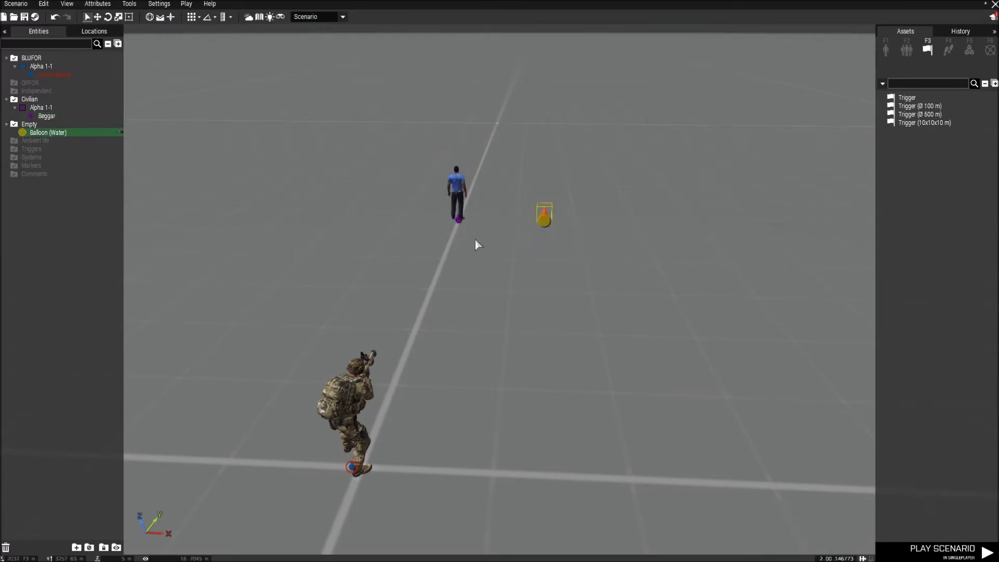
left_click(458, 187)
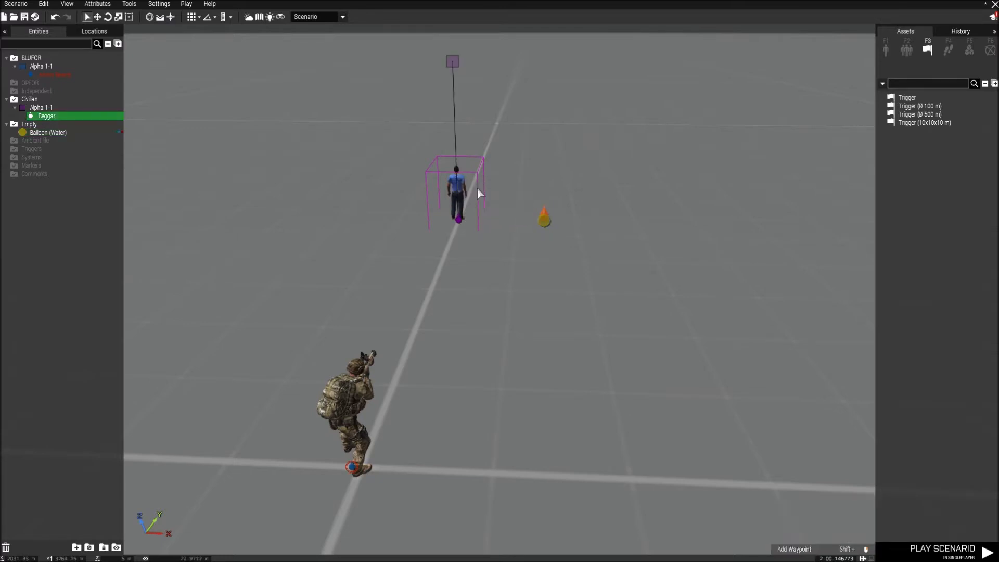
left_click(546, 221)
left_click(807, 157)
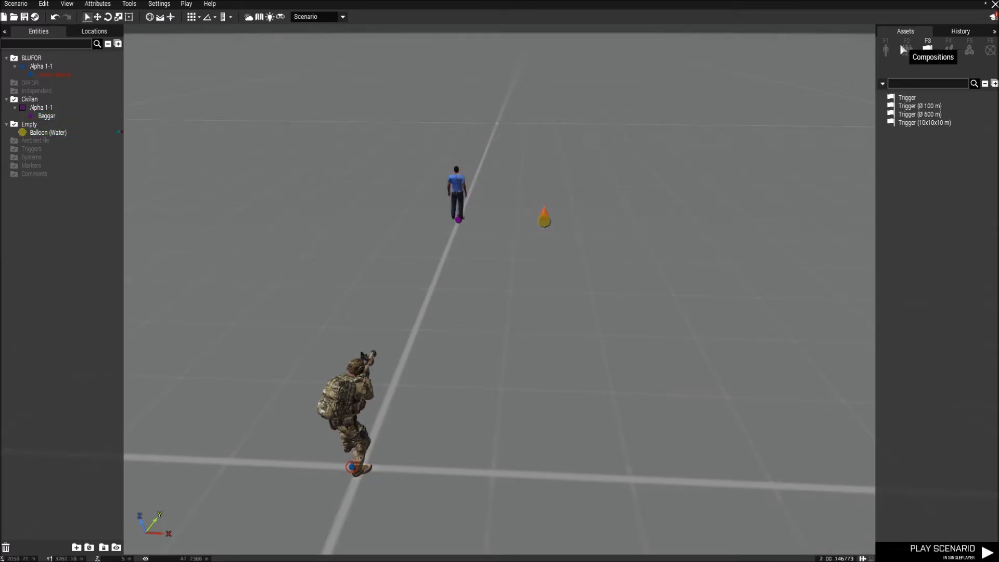
Step: Give the beggar civilian the variable name a1
key("a")
right_click_drag(651, 216, 652, 215)
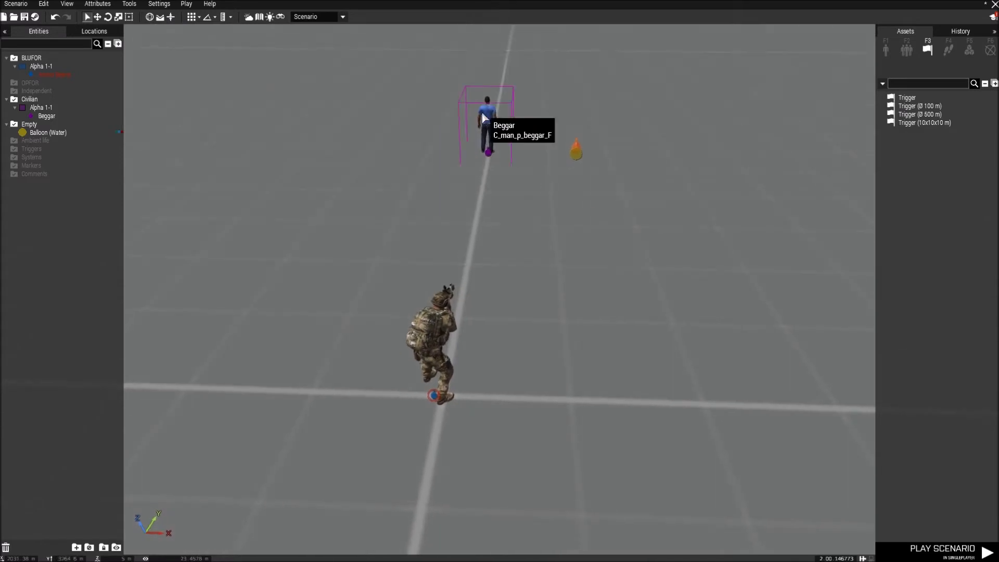
key("w")
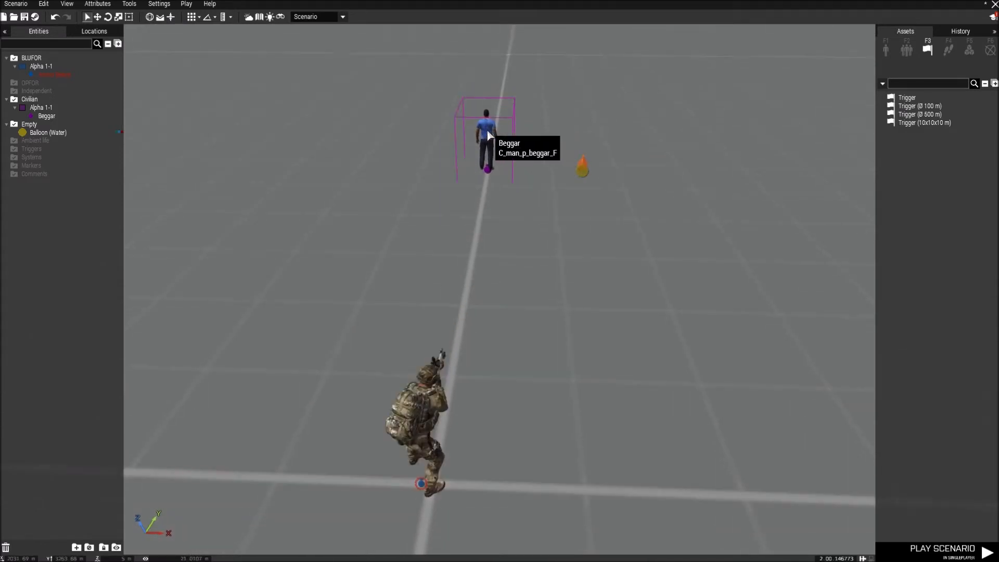
left_click(488, 134)
double_click(488, 134)
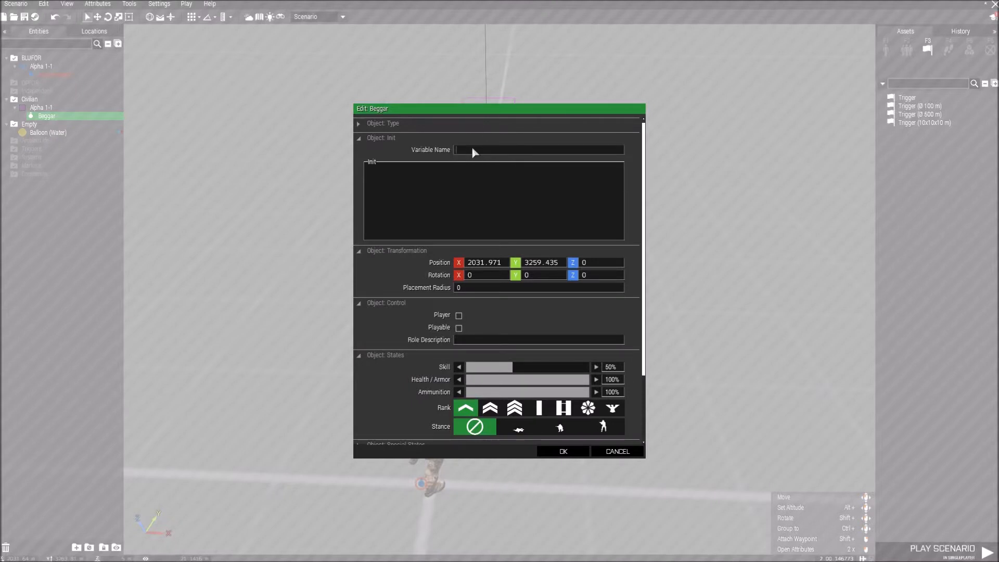
type("a1")
key("Return")
Step: Give the water balloon the variable name a2
double_click(584, 167)
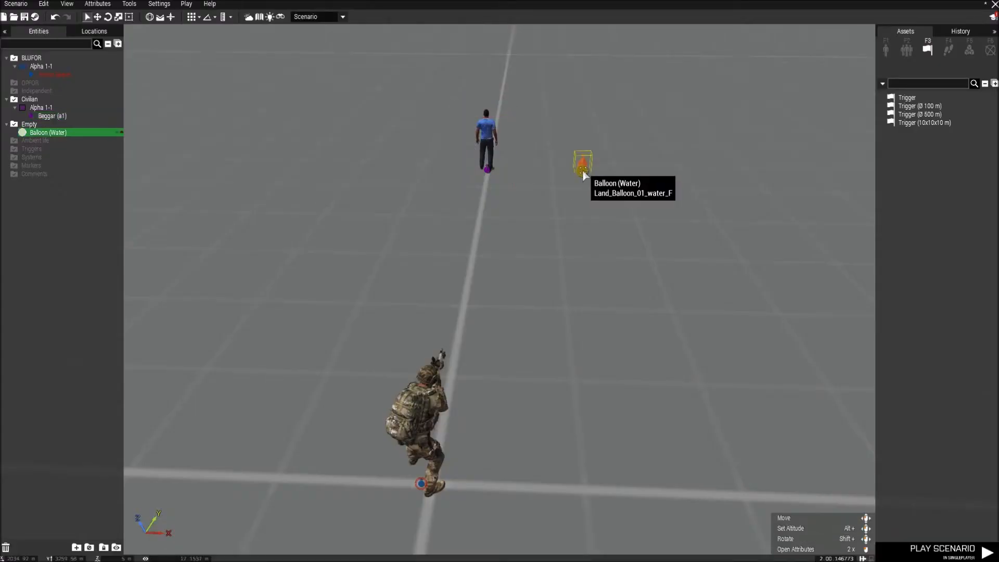
type("a2")
key("Return")
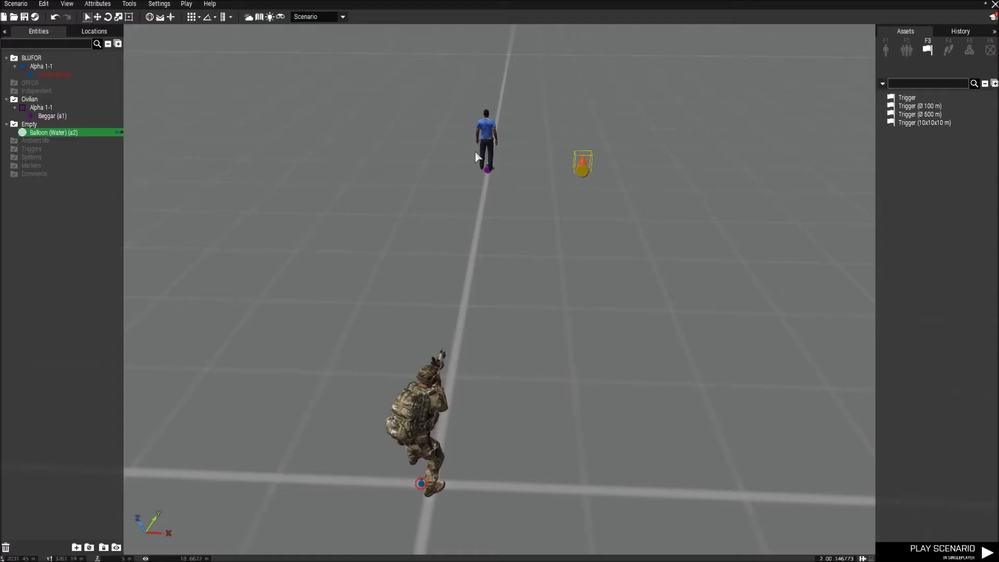
Step: Place a plain trigger on the ground between the soldier and the beggar
left_click(907, 97)
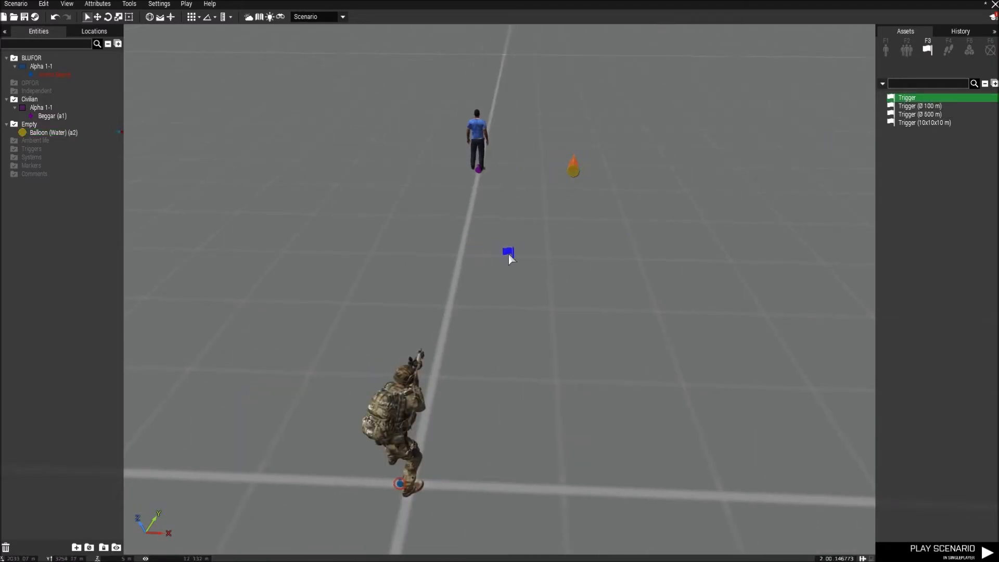
left_click(508, 254)
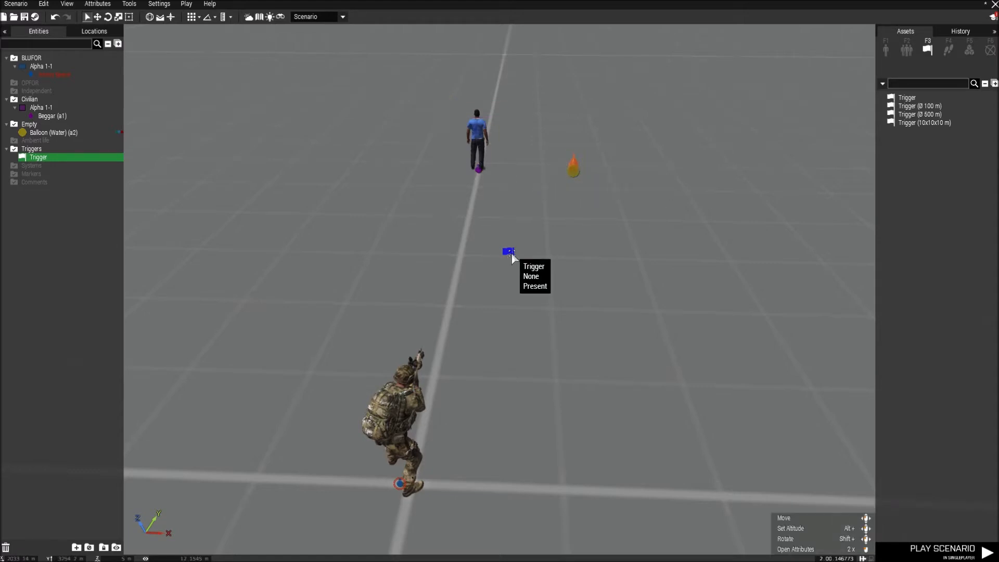
left_click_drag(511, 252, 507, 273)
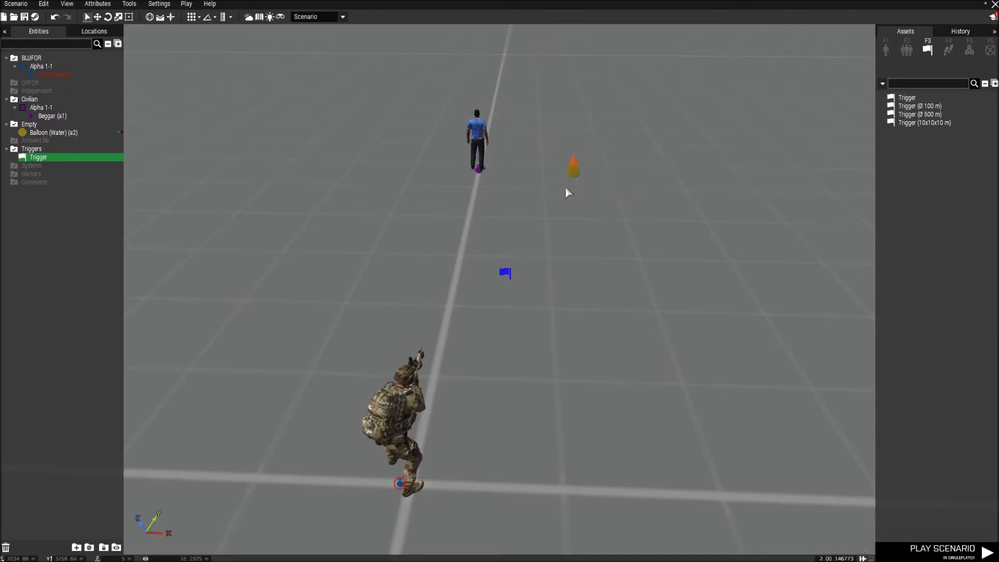
left_click_drag(508, 272, 512, 254)
Step: Place a second plain trigger beside the first one, in line with the water balloon
left_click(476, 140)
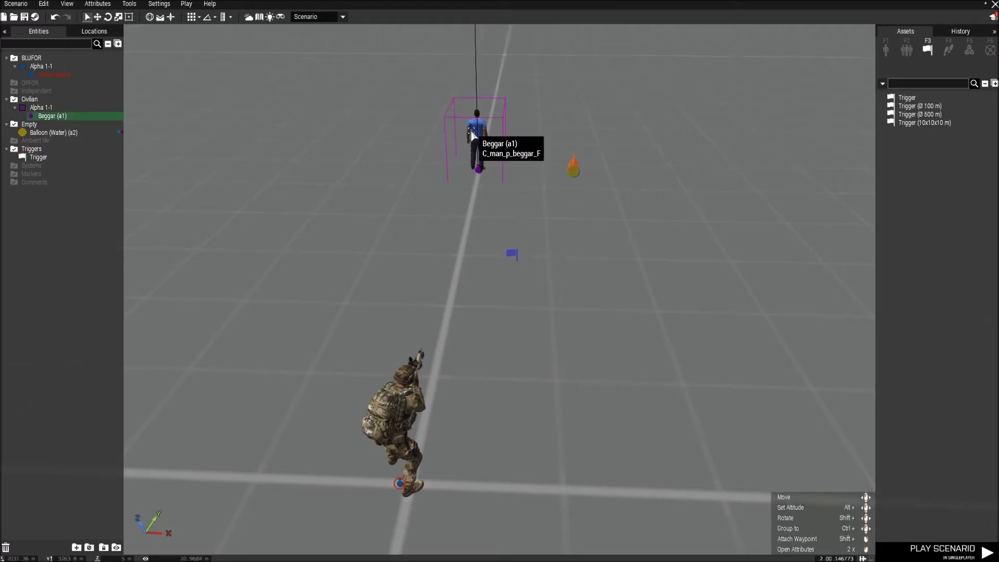
left_click(598, 169)
left_click(572, 168)
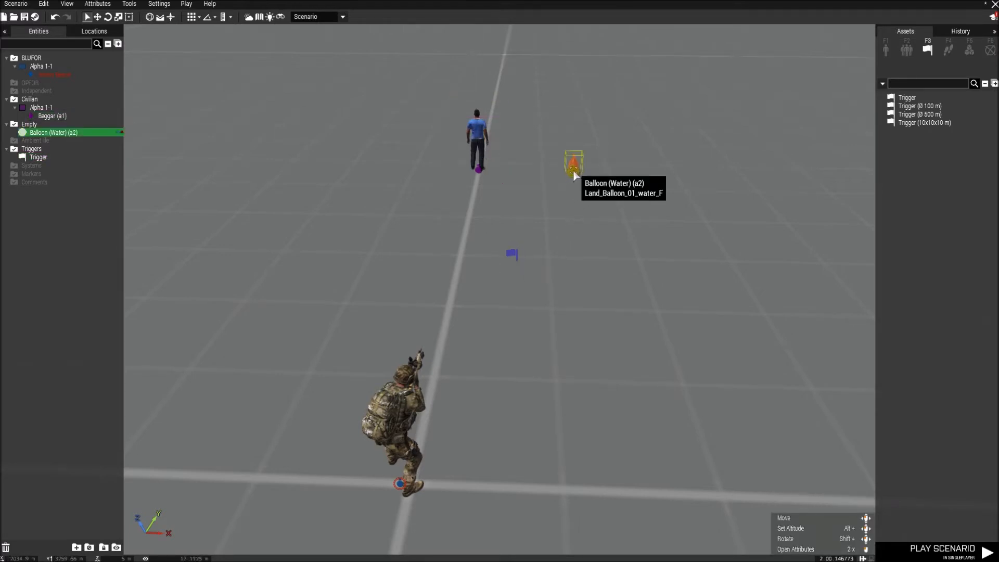
left_click(512, 254)
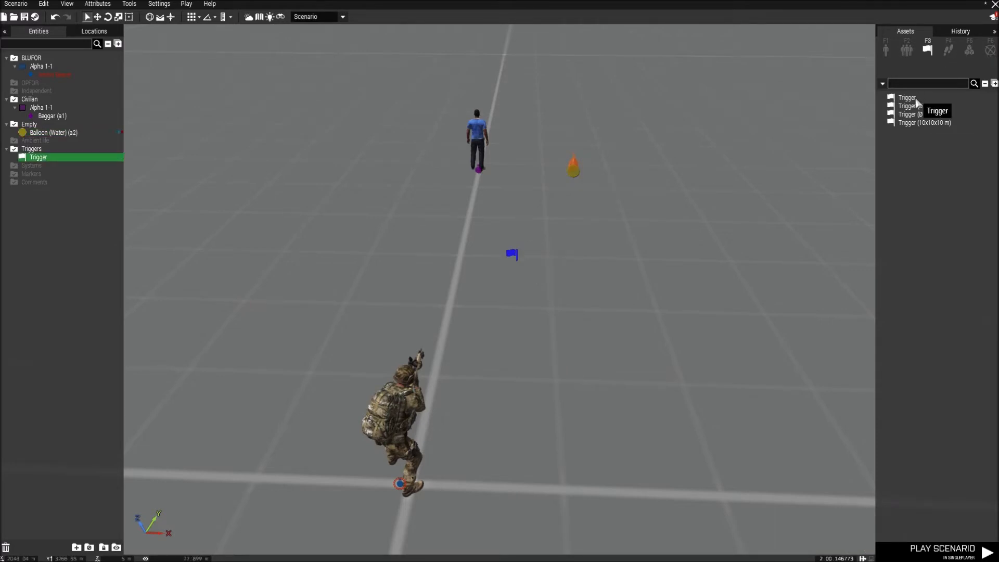
left_click(922, 98)
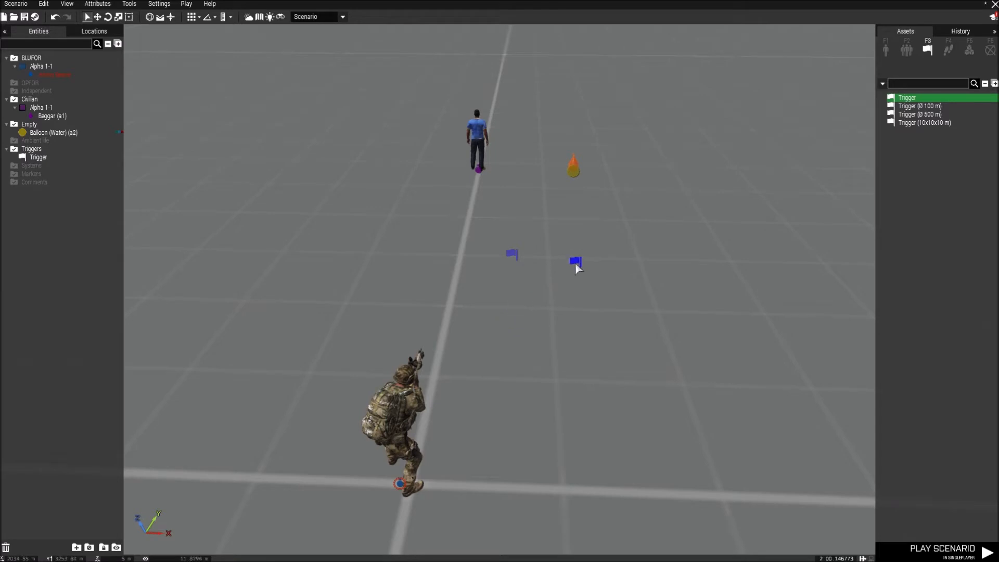
left_click(575, 260)
Step: Place two Set Task State modules, one beyond each trigger
left_click(968, 52)
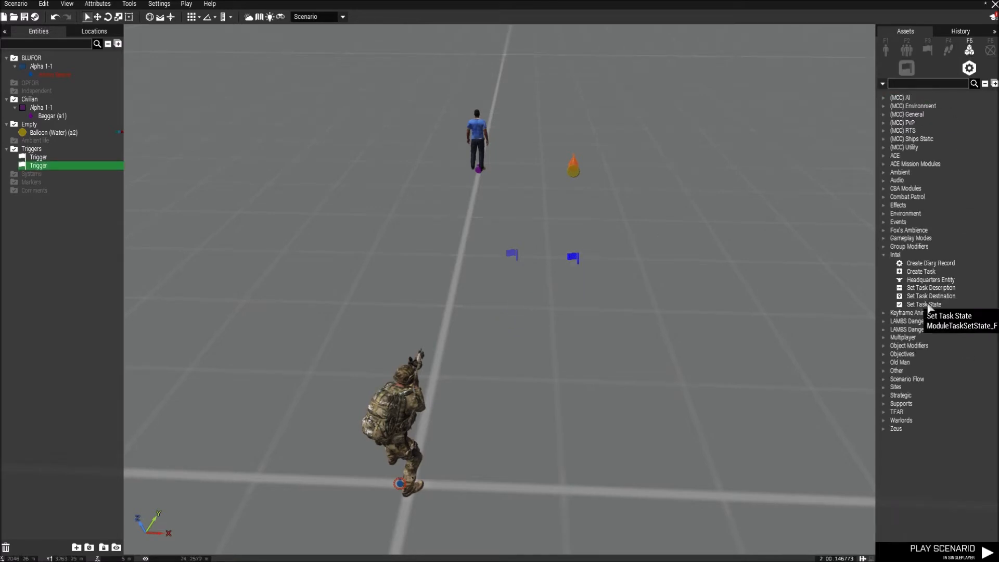
left_click(924, 305)
left_click(511, 240, "ctrl")
left_click(579, 240)
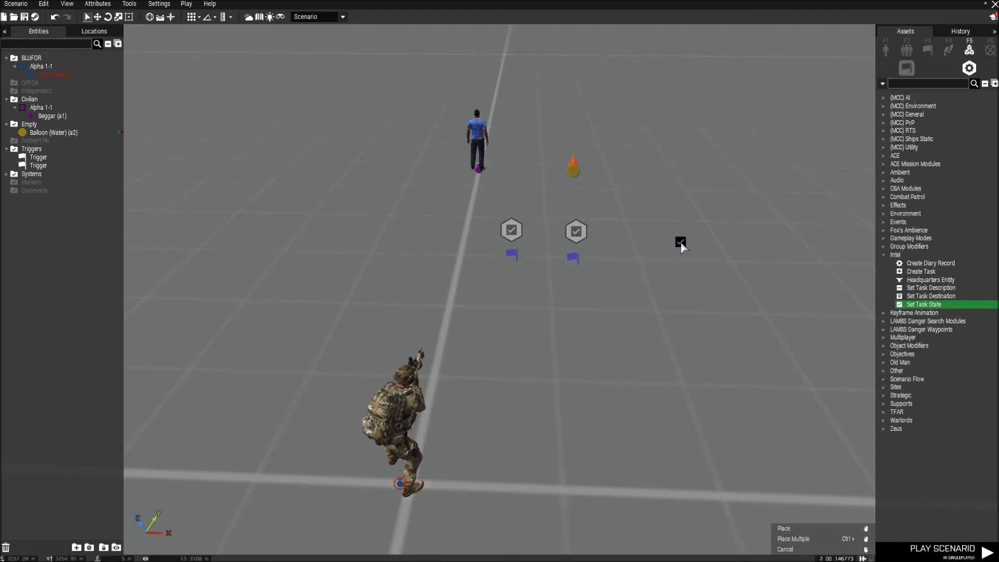
Step: Place two Create Task modules, one beyond each Set Task State module
left_click(913, 272)
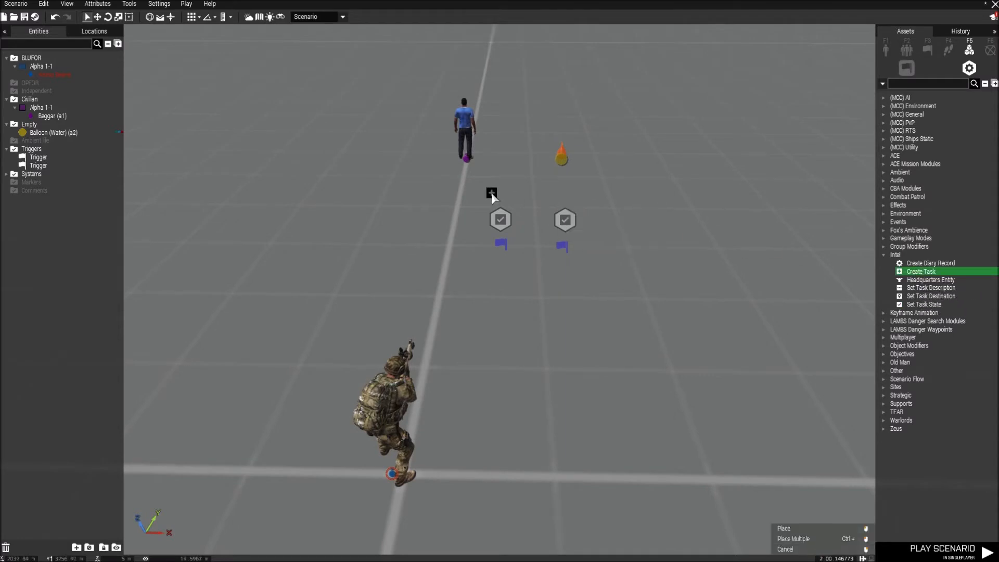
right_click(504, 193)
left_click(921, 271)
left_click(499, 186, "ctrl")
left_click(575, 191, "ctrl")
right_click(639, 230)
key("w")
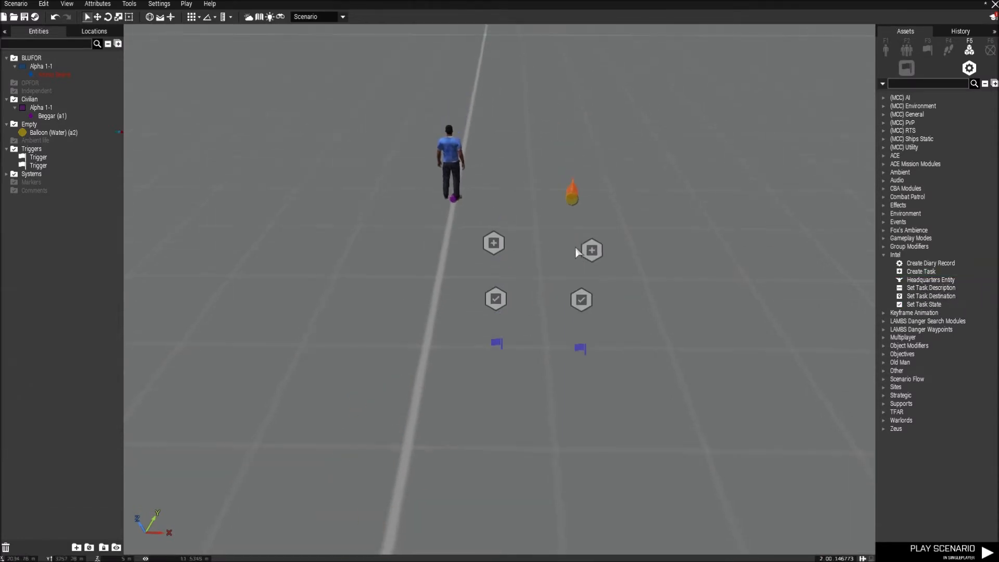
Step: Arrange the triggers and modules in two columns, each with a Create Task, a Set Task State and a trigger spaced apart
key("s")
key("w")
left_click_drag(494, 271, 490, 319)
left_click_drag(568, 274, 576, 319)
left_click_drag(496, 239, 493, 248)
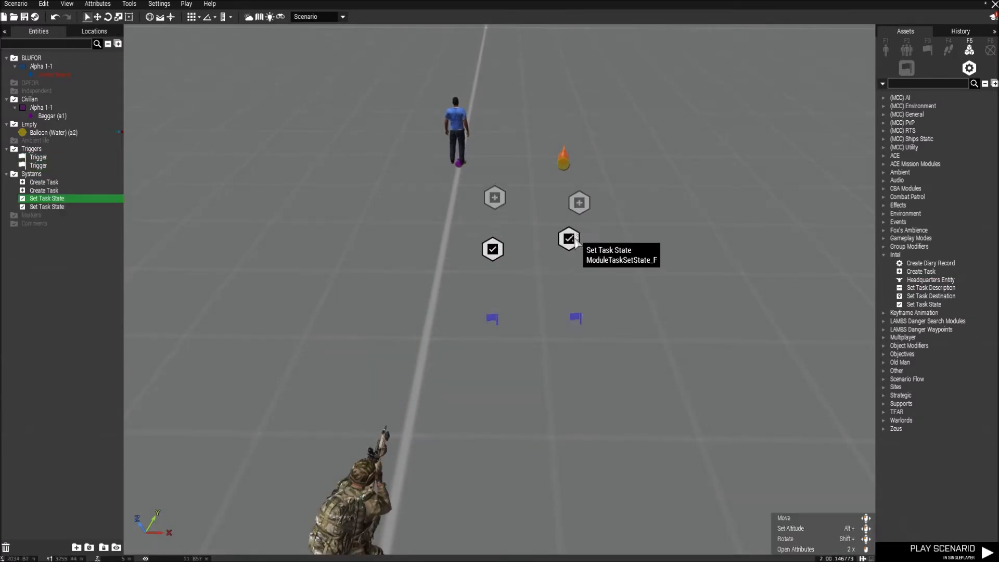
left_click_drag(569, 238, 576, 255)
left_click_drag(579, 203, 568, 201)
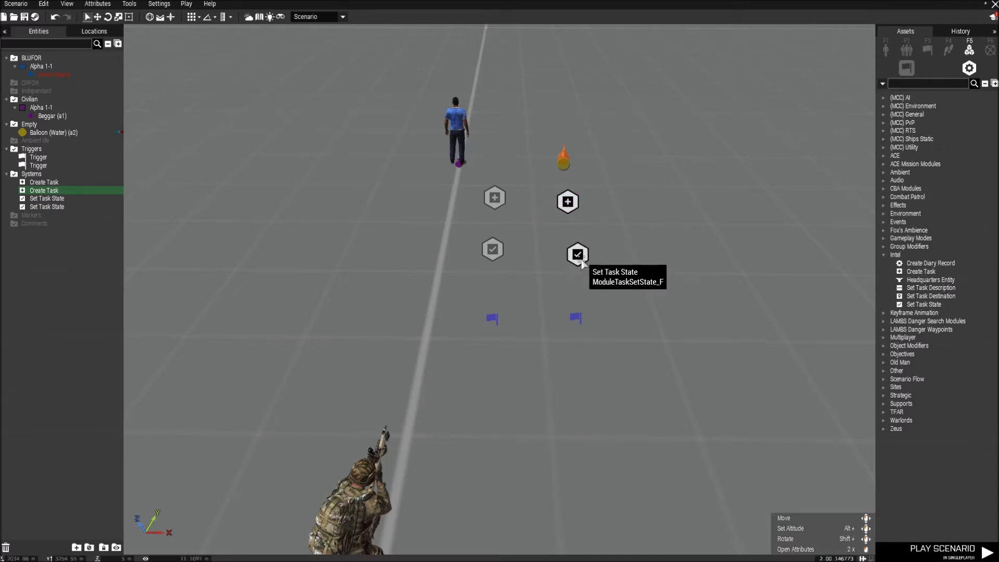
Step: Set the condition of the trigger in the beggar's column to "!alive a1;"
left_click(492, 319)
double_click(492, 319)
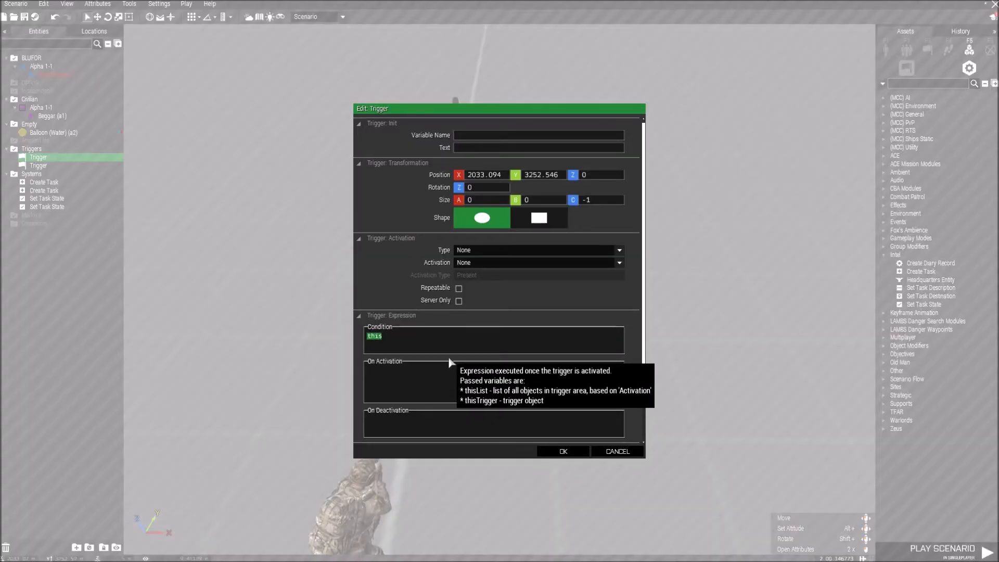
key("BackSpace")
type("!alive a1;")
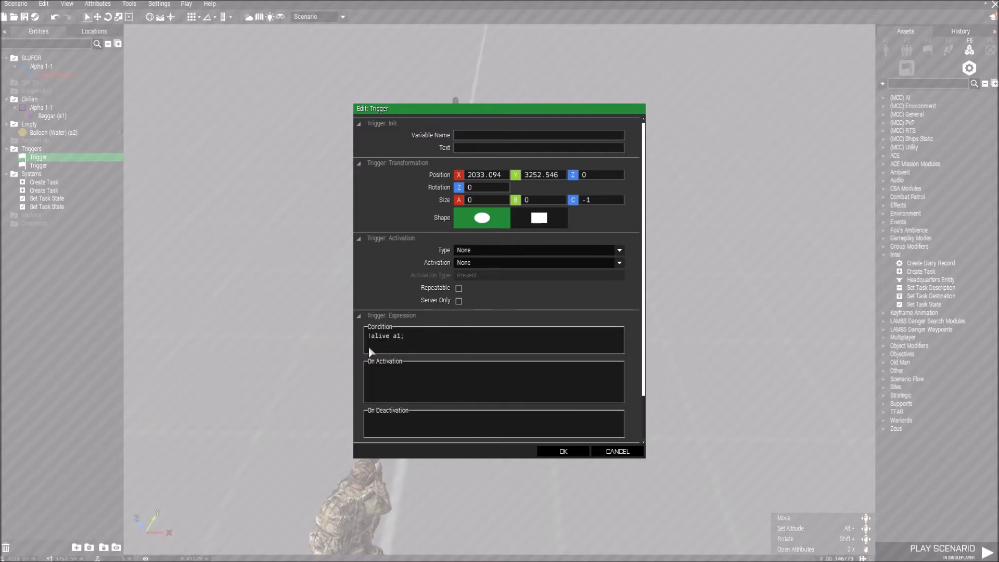
left_click_drag(389, 336, 366, 336)
left_click(556, 447)
Step: Sync the beggar's trigger to the Set Task State module in its column and choose the module's task state
right_click(493, 320)
mouse_move(564, 329)
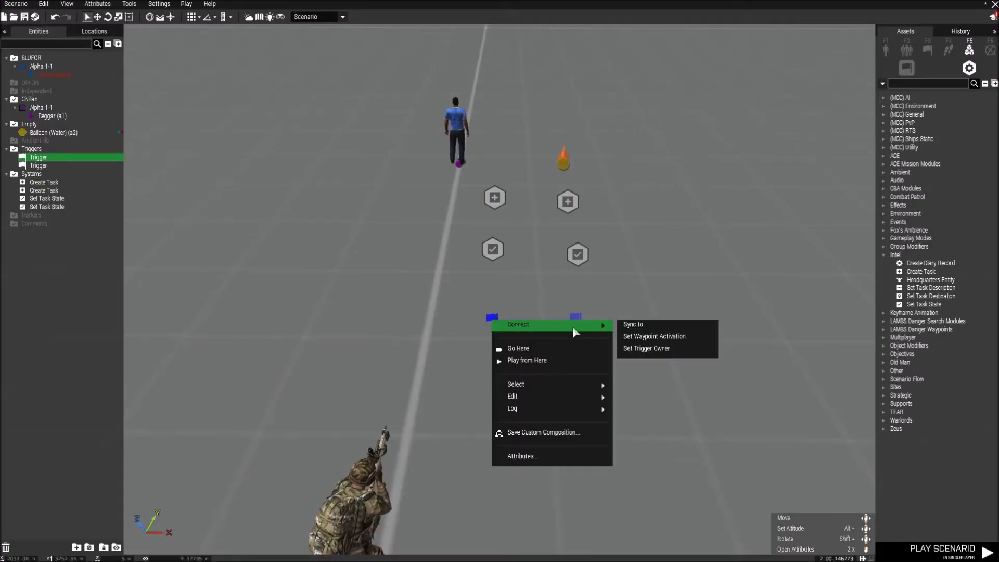
left_click(628, 329)
left_click(492, 249)
double_click(493, 249)
left_click(538, 265)
left_click(564, 451)
Step: Sync the Set Task State module in the beggar's column to the Create Task module beyond it
right_click(493, 248)
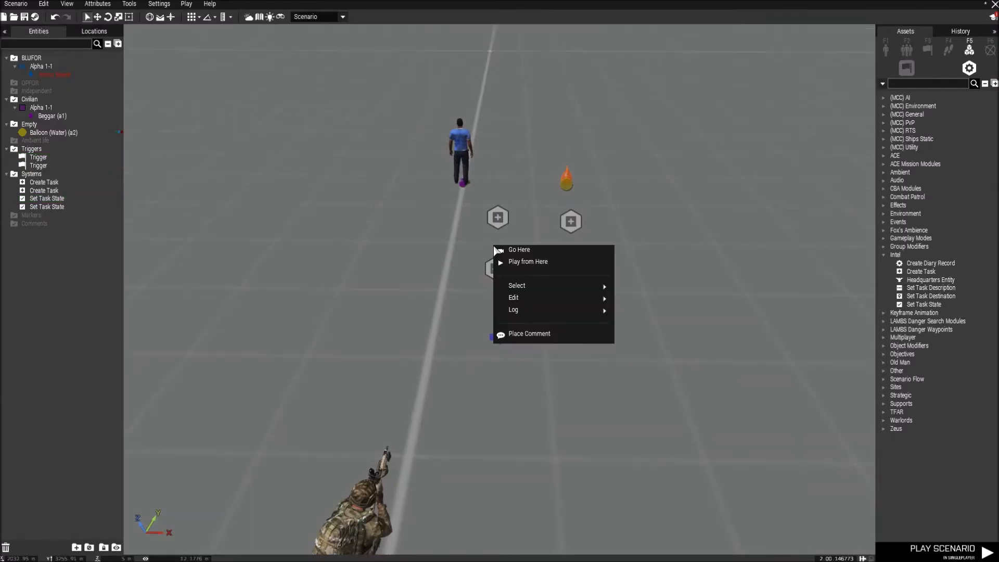
left_click(472, 269)
right_click(492, 266)
mouse_move(582, 275)
left_click(629, 274)
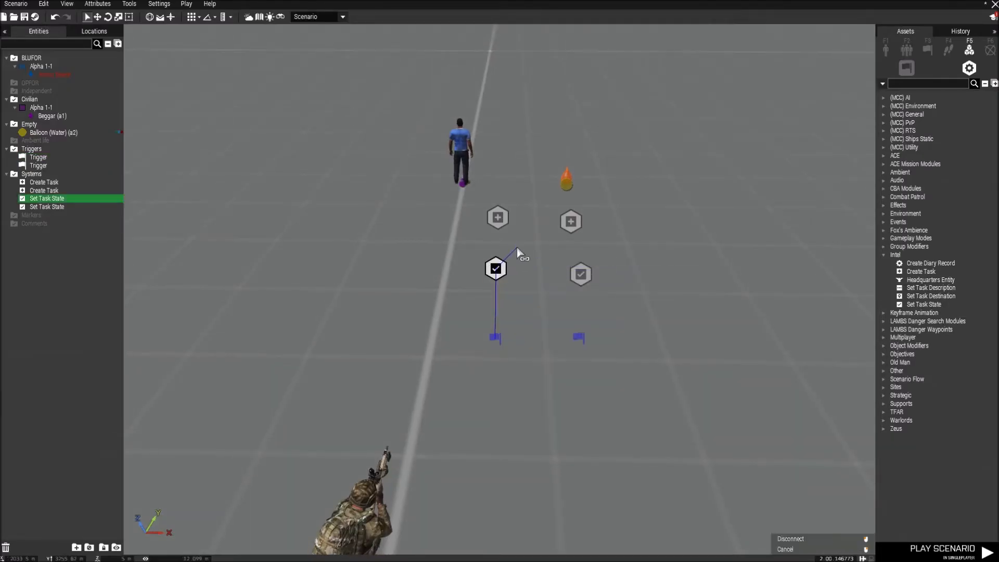
left_click(498, 222)
Step: Configure the beggar's Create Task module with owner All playable units, title "kill civvie" and the Assigned state
double_click(498, 223)
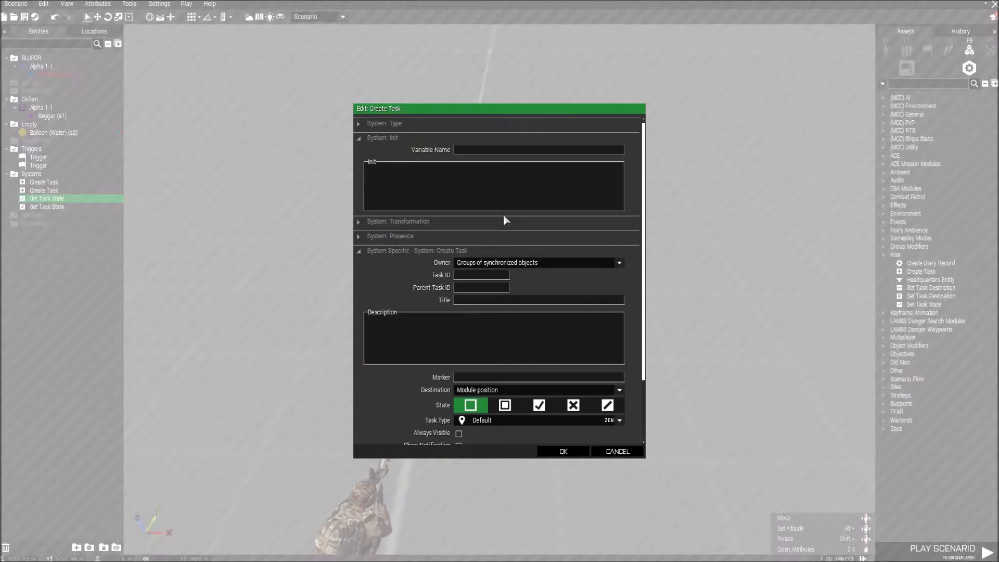
left_click(500, 252)
left_click(441, 251)
left_click(487, 262)
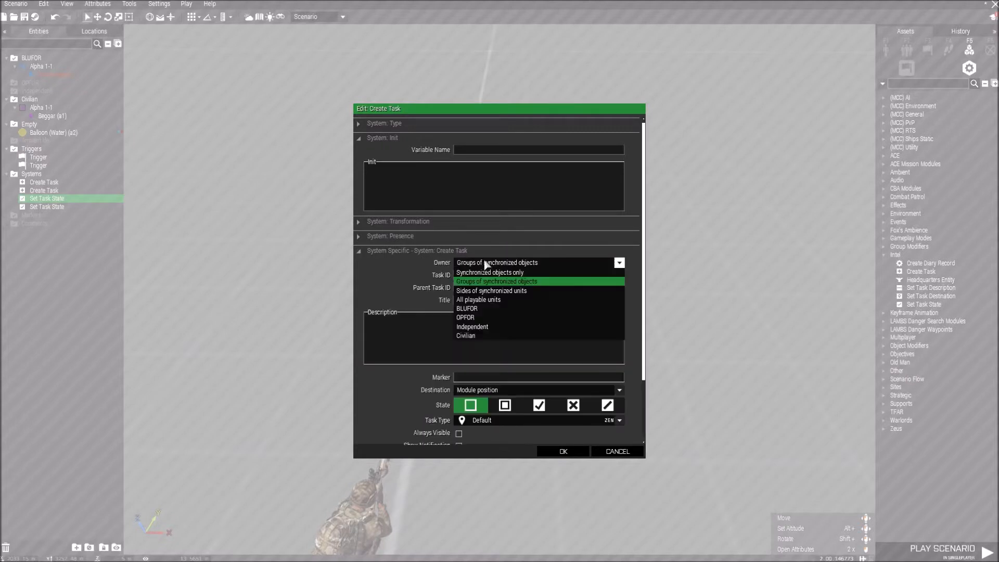
left_click(486, 300)
left_click(469, 299)
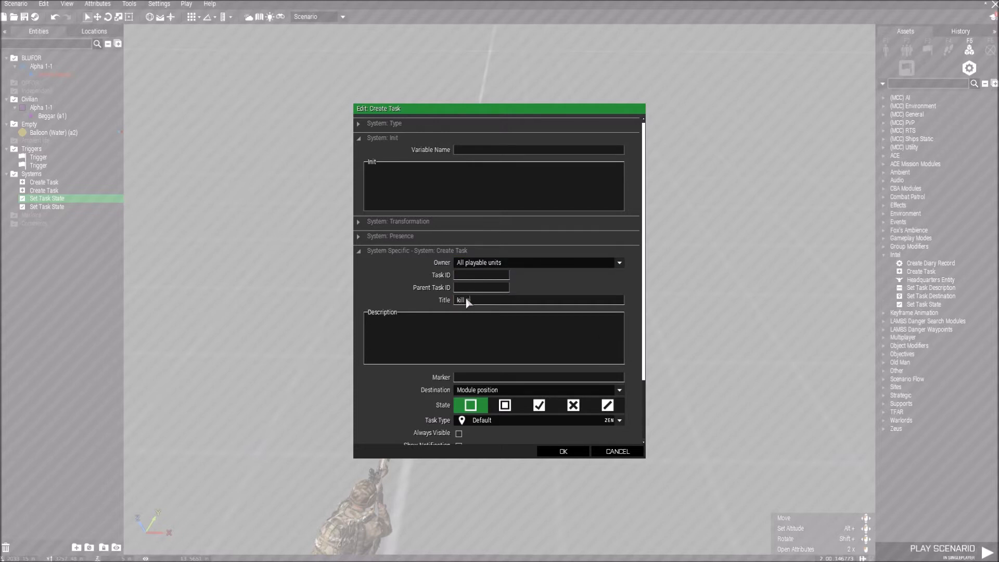
scroll(500, 378, "down", 2)
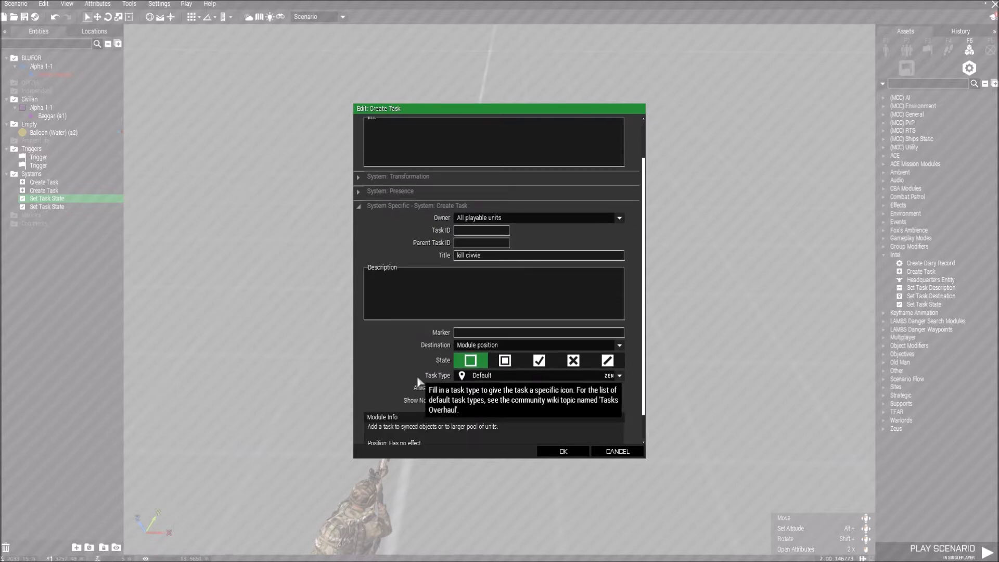
left_click(505, 360)
left_click(563, 451)
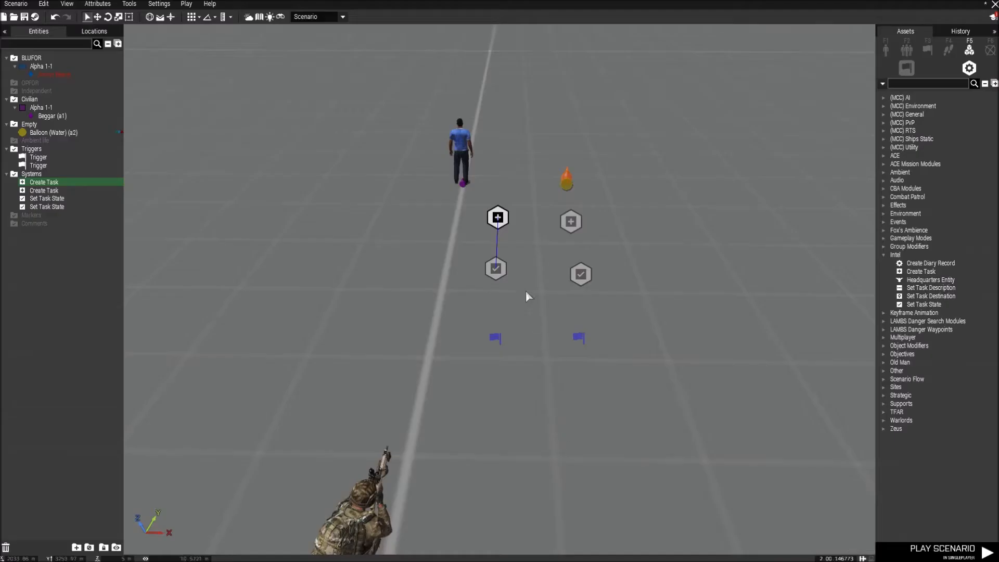
Step: Check the sync links of the Set Task State module in the beggar's column
left_click(496, 270)
right_click_drag(498, 358, 493, 314)
right_click_drag(646, 324, 509, 330)
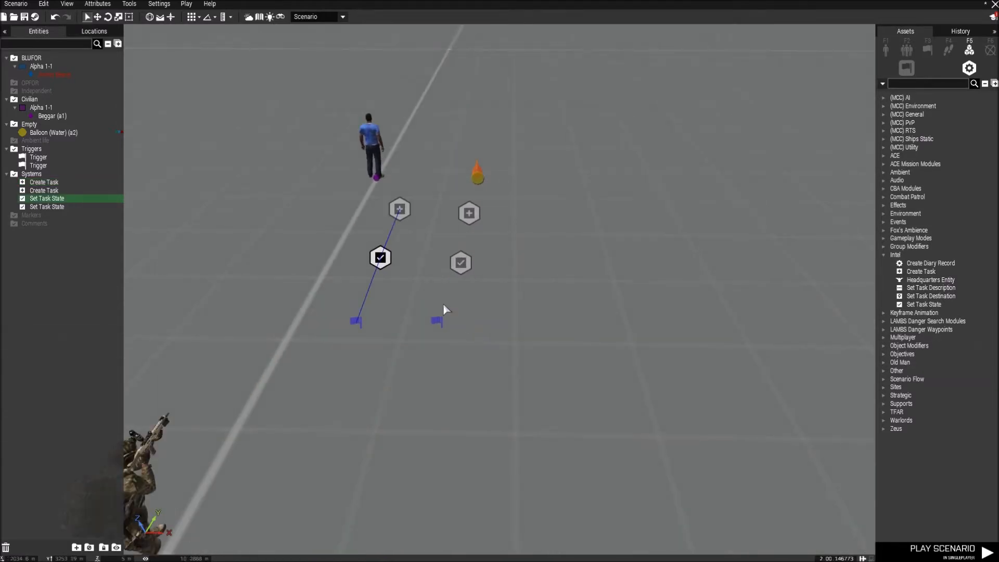
Step: Move the balloon column's trigger, Set Task State and Create Task modules farther away from the beggar's column
left_click_drag(525, 320, 570, 319)
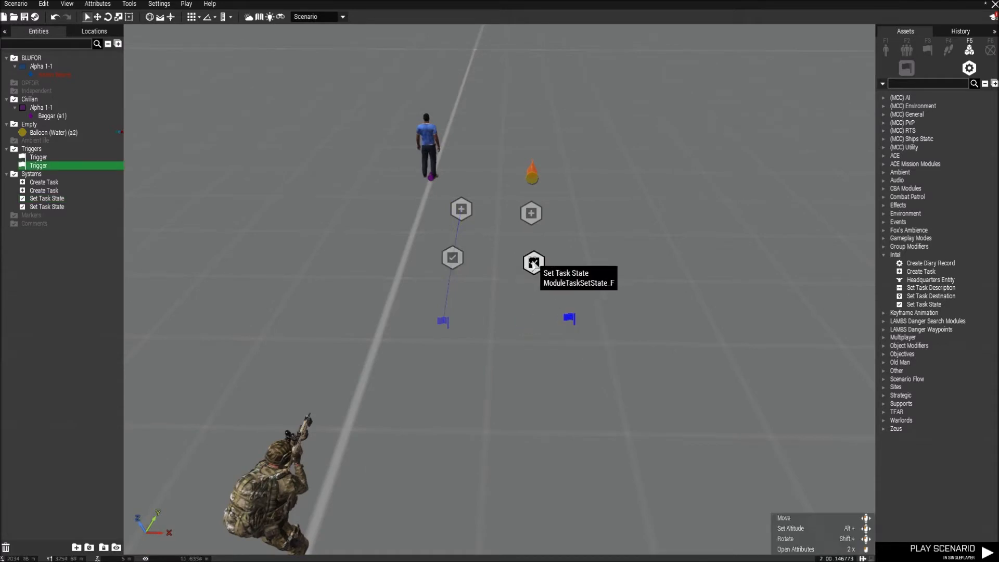
left_click_drag(533, 264, 562, 260)
left_click_drag(531, 213, 556, 211)
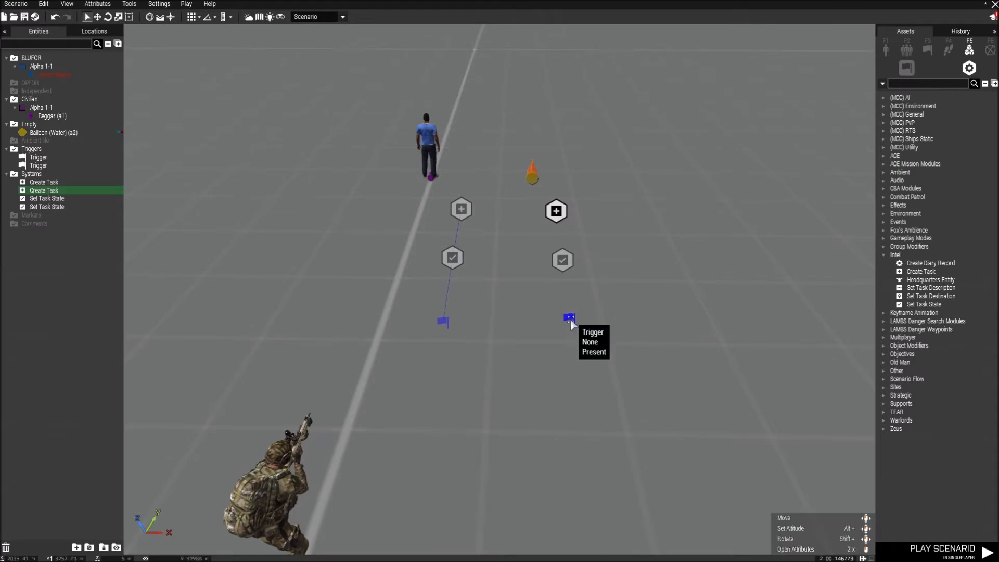
Step: Duplicate the balloon column's Set Task State module and place the copy between the two columns
left_click(562, 259)
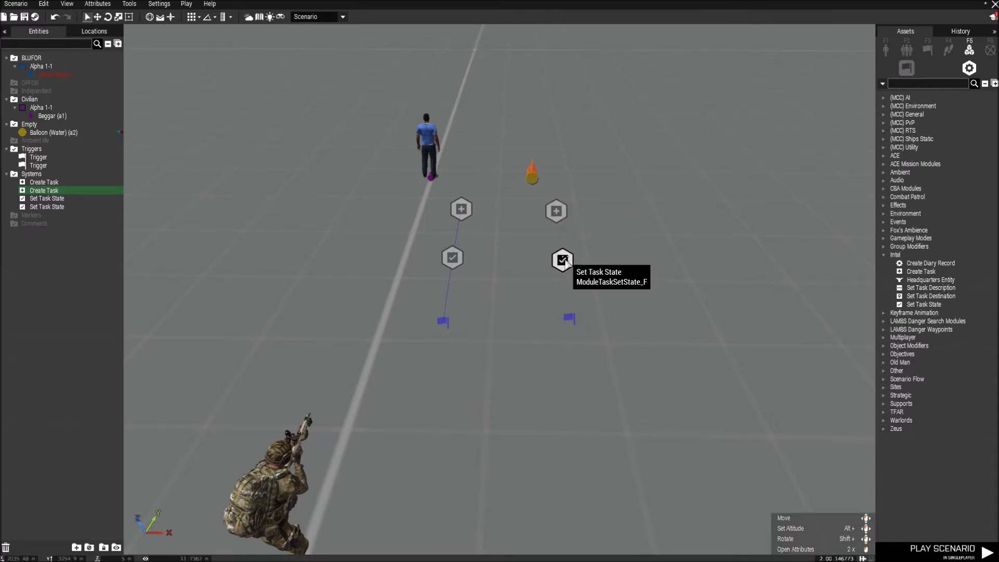
key("ctrl+c")
key("ctrl+v")
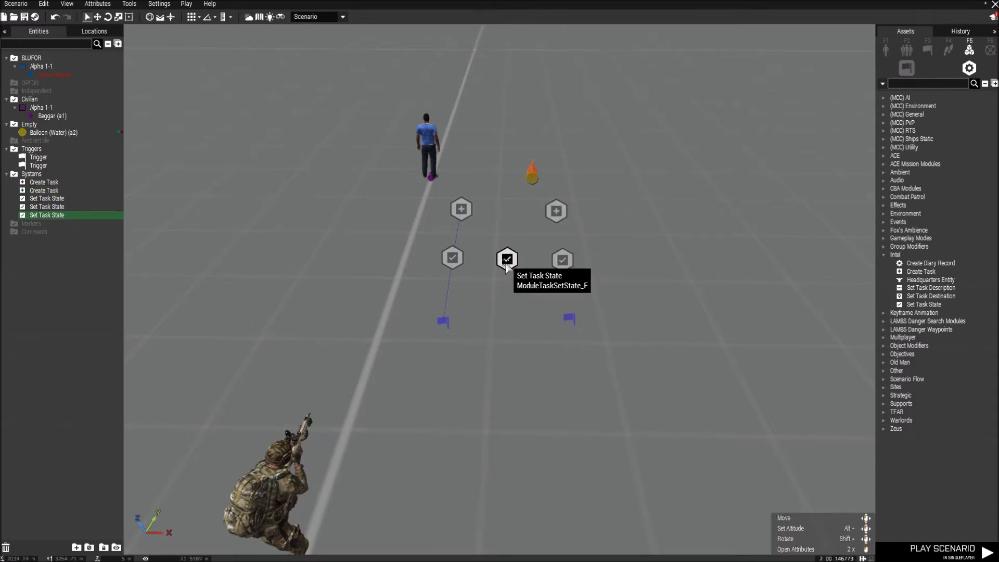
left_click_drag(507, 261, 501, 265)
Step: Sync the beggar's trigger to the middle Set Task State module and set that module's state to Assigned
right_click(444, 323)
mouse_move(471, 329)
left_click(611, 331)
left_click(502, 263)
double_click(502, 264)
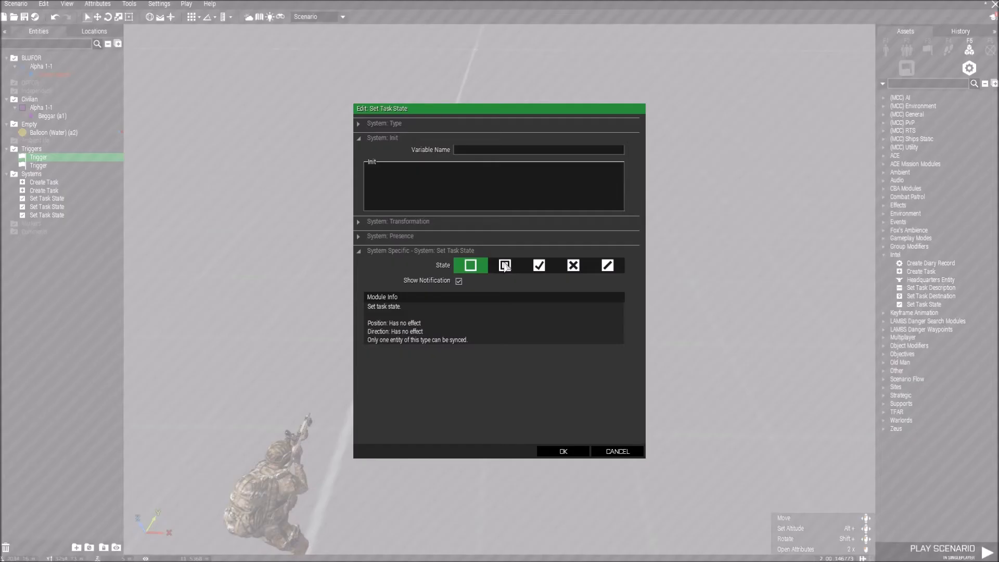
left_click(505, 266)
left_click(563, 451)
Step: Sync the middle Set Task State module to the balloon's Create Task module
right_click(501, 263)
mouse_move(570, 270)
left_click(643, 265)
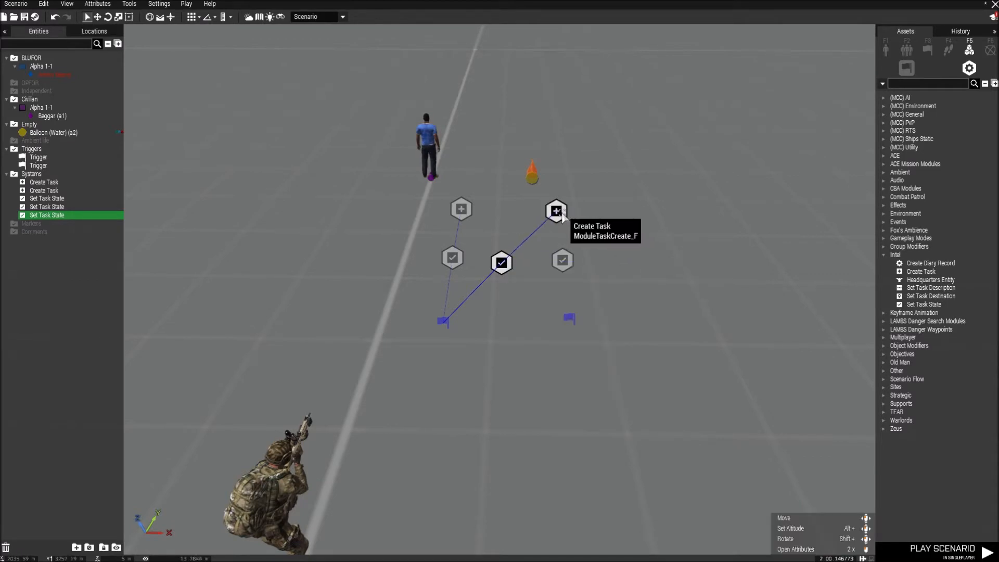
Step: Configure the balloon's Create Task module with owner BLUFOR, title "destroy balloon" and destination Disabled
double_click(556, 211)
left_click(502, 263)
left_click(475, 306)
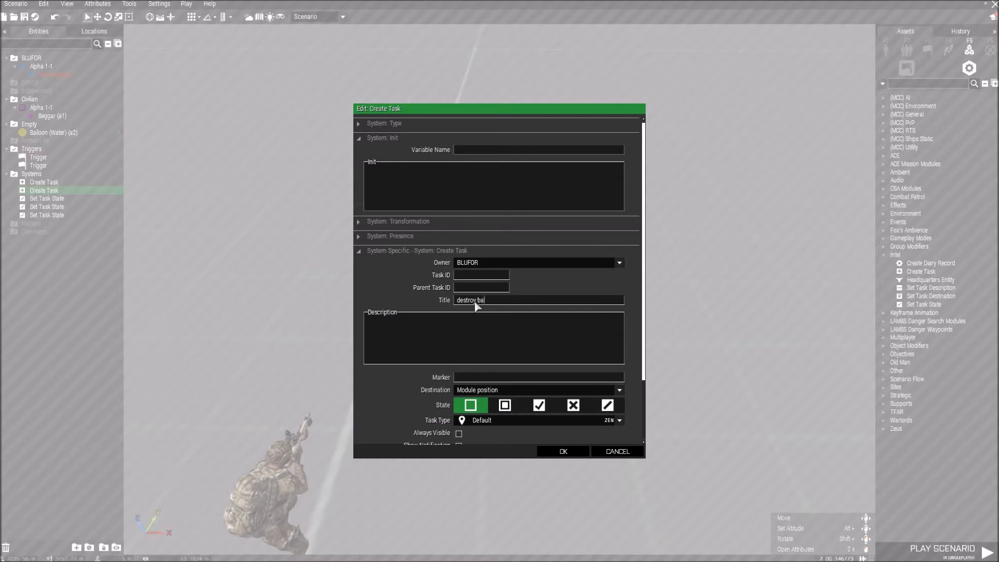
key("Return")
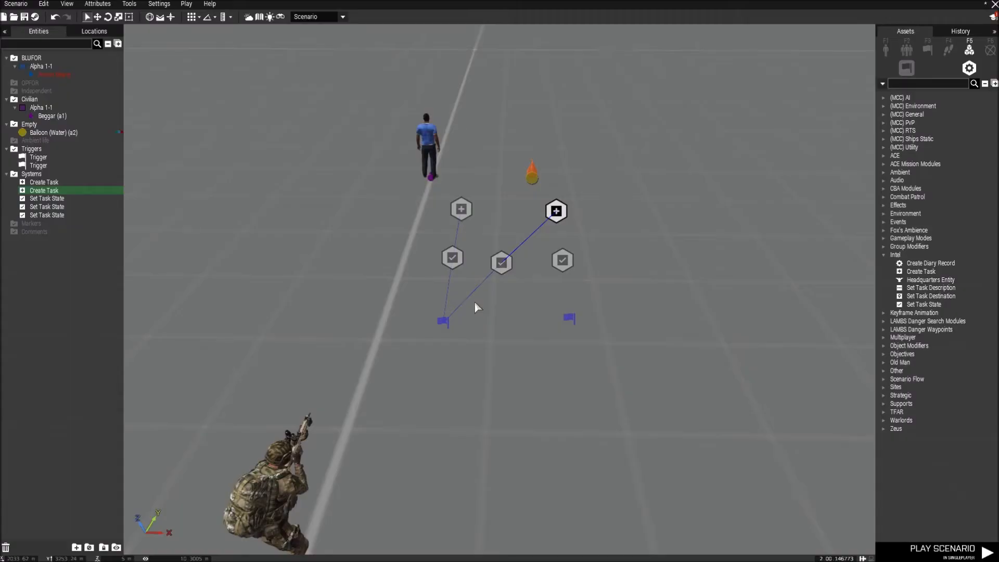
double_click(557, 211)
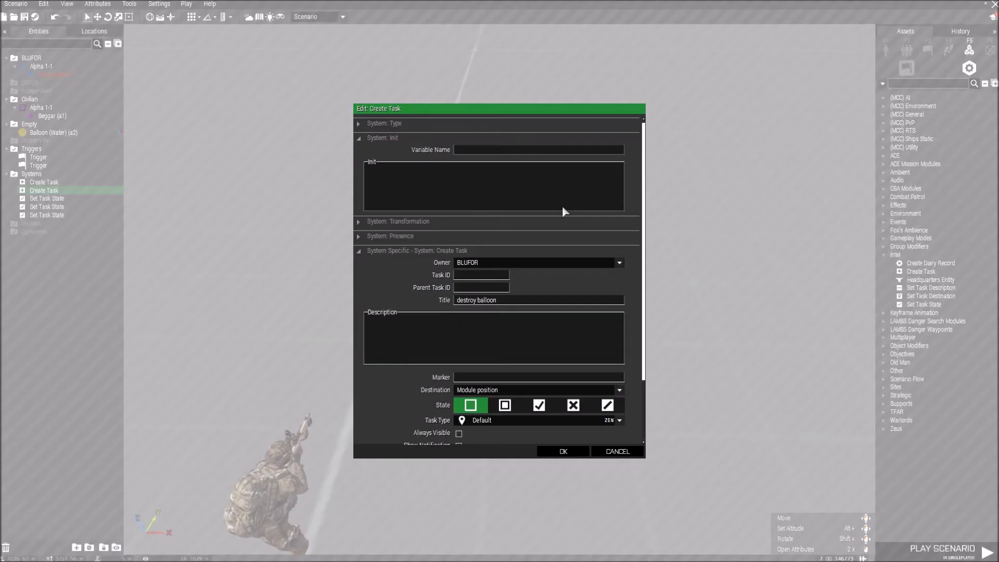
left_click(484, 390)
left_click(484, 399)
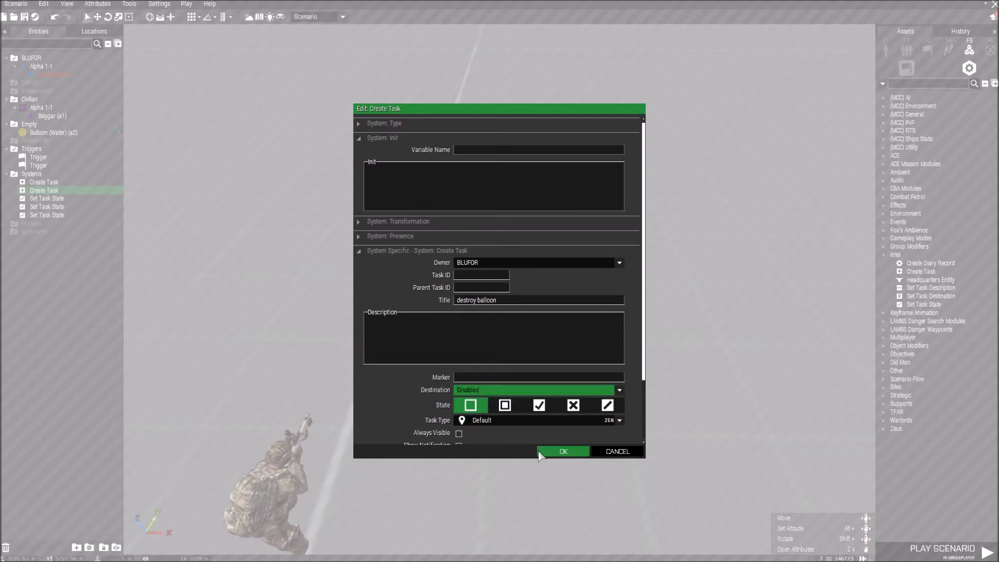
left_click(562, 451)
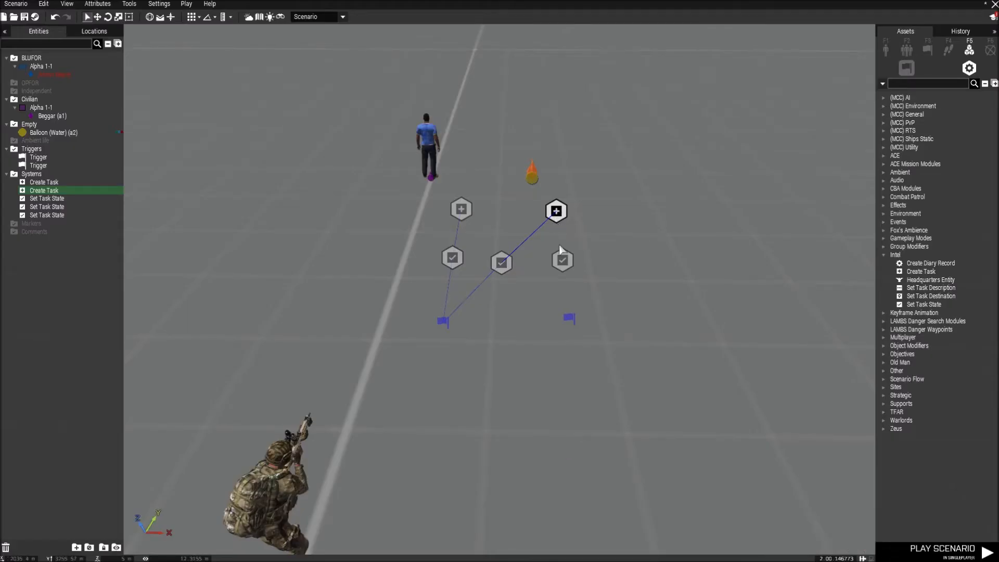
Step: Sync the balloon's Create Task module to the Set Task State module in its column and set that module's state to Succeeded
right_click(559, 219)
mouse_move(614, 223)
left_click(707, 221)
left_click(563, 260)
double_click(562, 260)
left_click(540, 263)
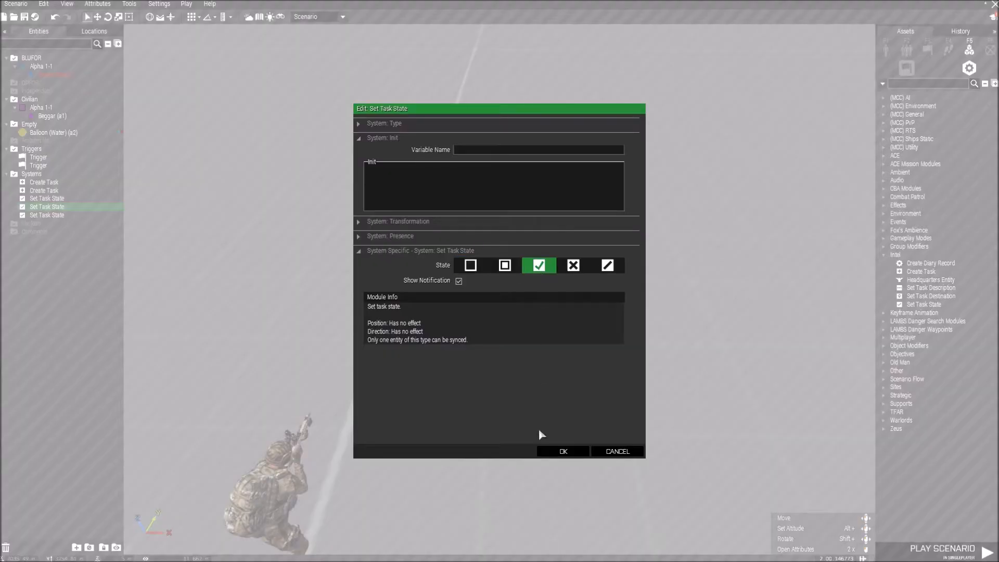
left_click(562, 450)
Step: Sync the Set Task State module in the balloon's column to the balloon's trigger
right_click(562, 261)
mouse_move(640, 270)
left_click(705, 270)
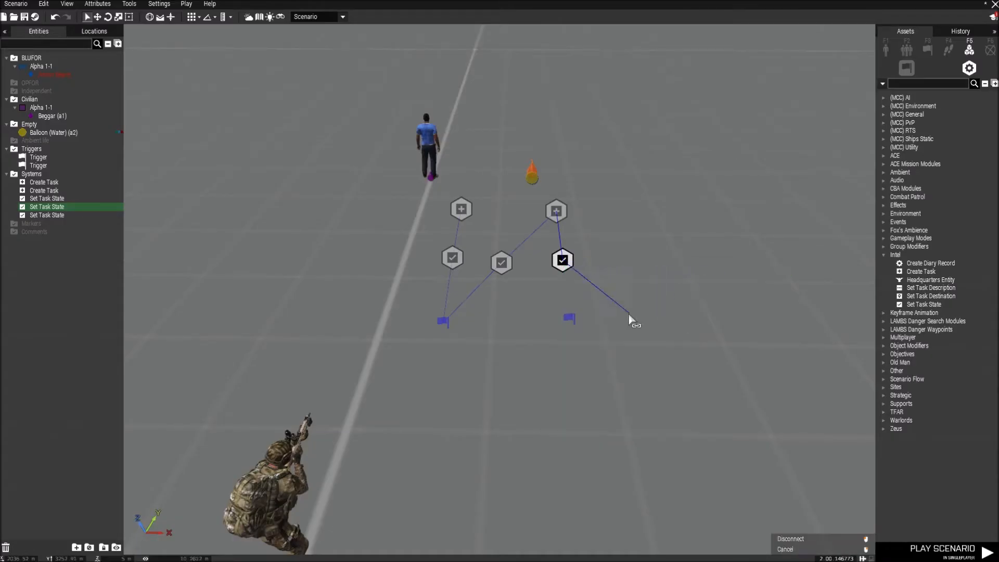
left_click(570, 318)
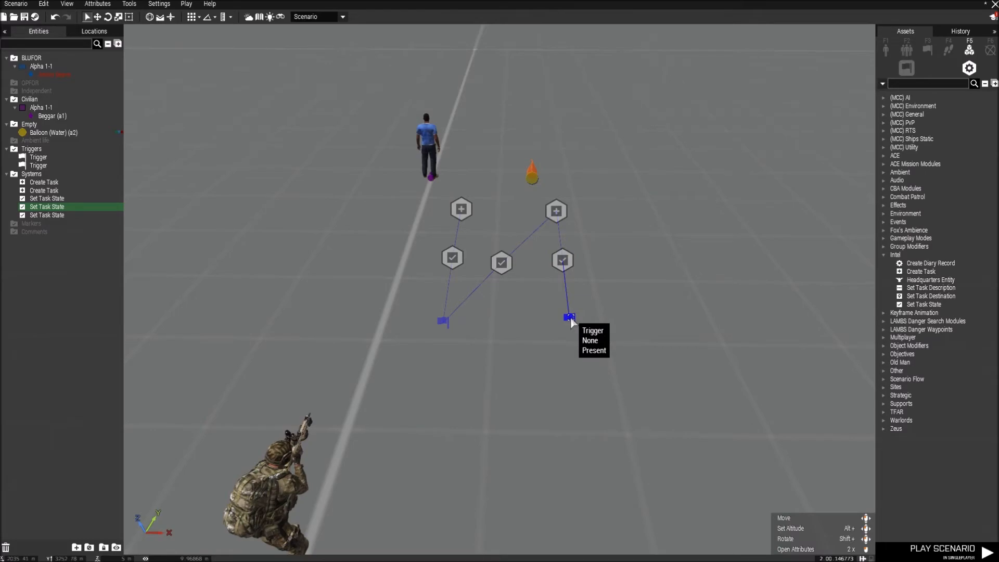
Step: Set the condition of the balloon's trigger to "!alive a2;"
double_click(570, 318)
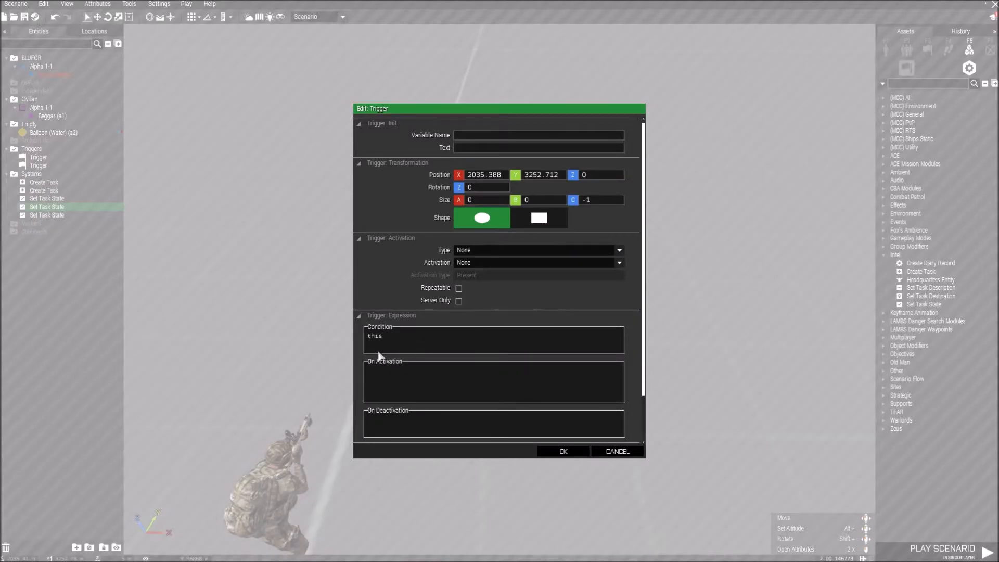
type("!alive a2;")
key("Return")
Step: Check the condition expression of the beggar's trigger
left_click(442, 321)
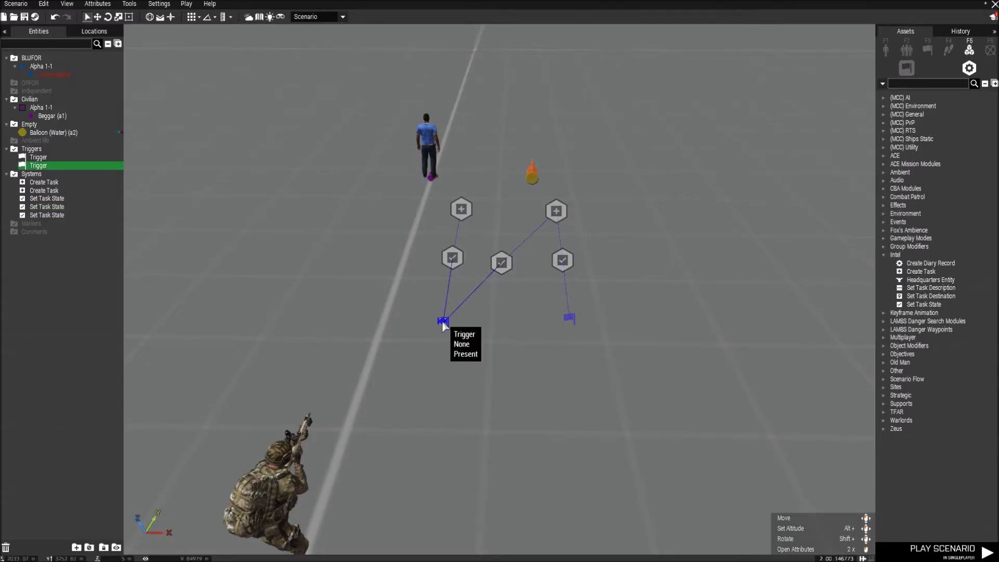
double_click(443, 322)
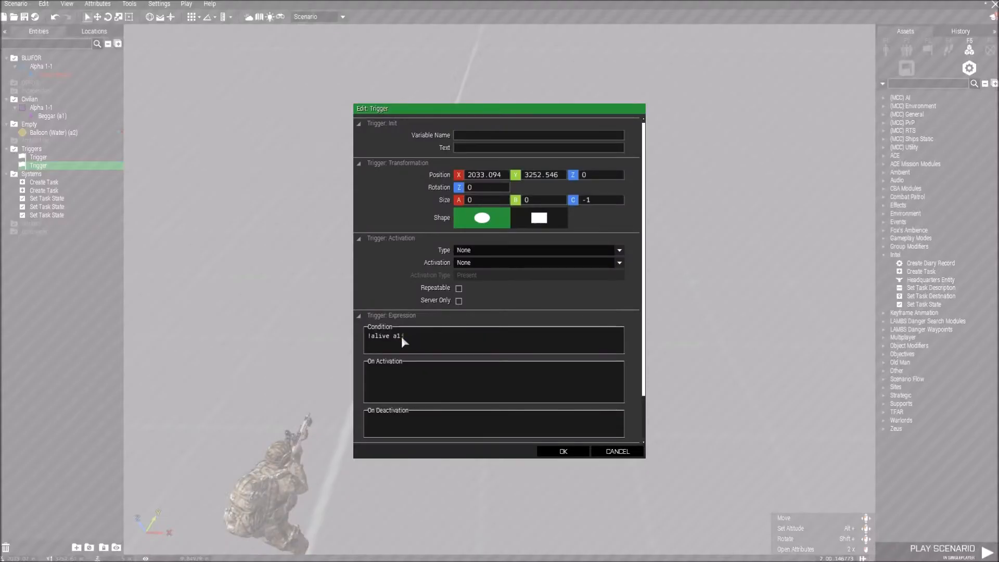
left_click(562, 451)
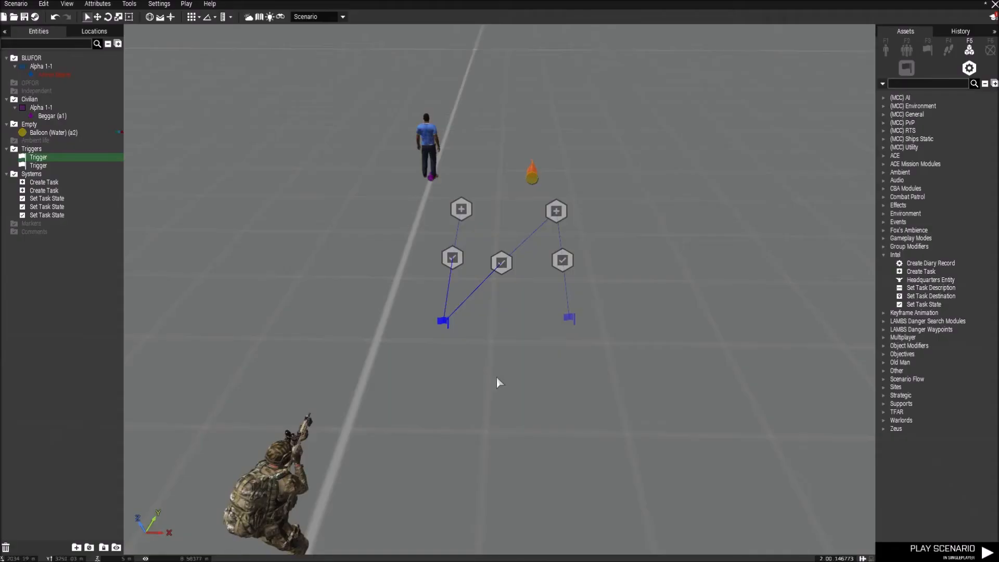
Step: Play the scenario in singleplayer and examine the task list on the map
left_click(403, 322)
left_click(186, 4)
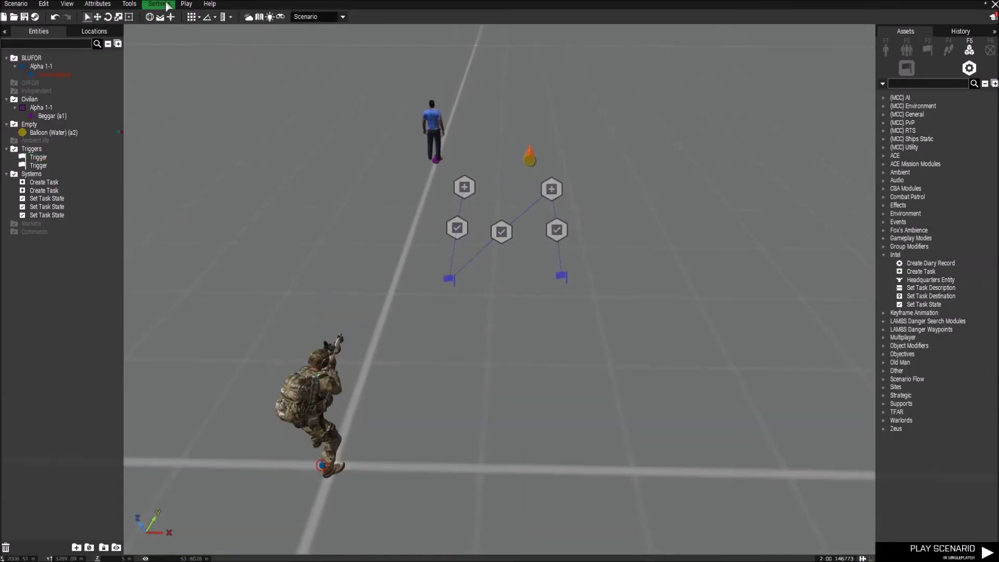
left_click(213, 17)
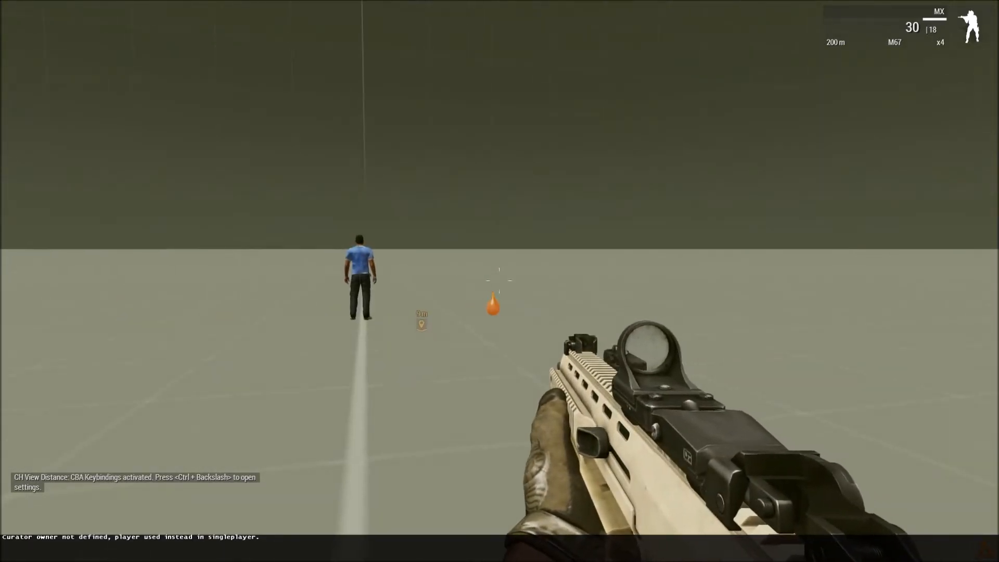
key("m")
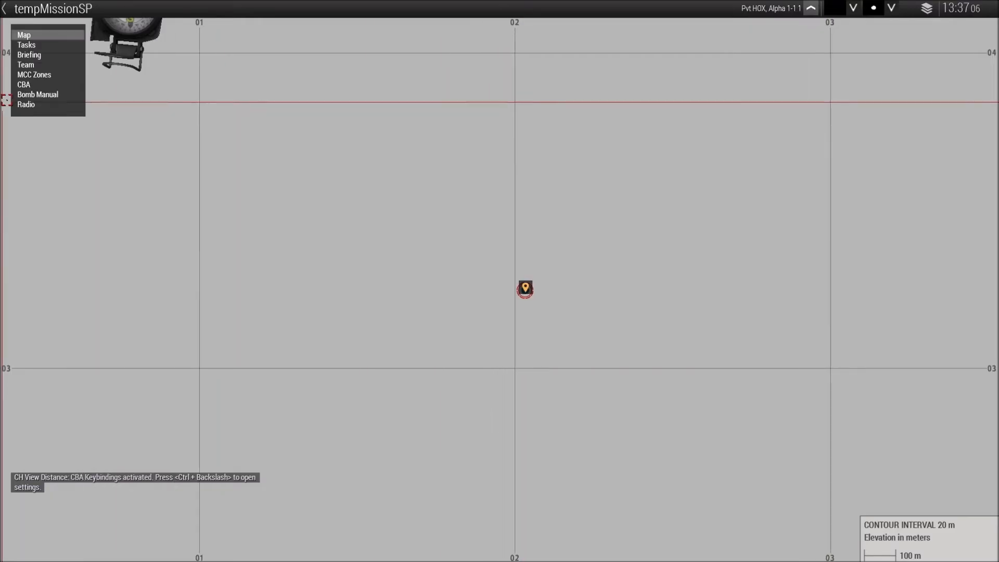
left_click(27, 45)
left_click(117, 47)
left_click(114, 37)
key("m")
Step: Test both triggers by shooting the civilian before the balloon, and return to the Eden editor
right_click(499, 281)
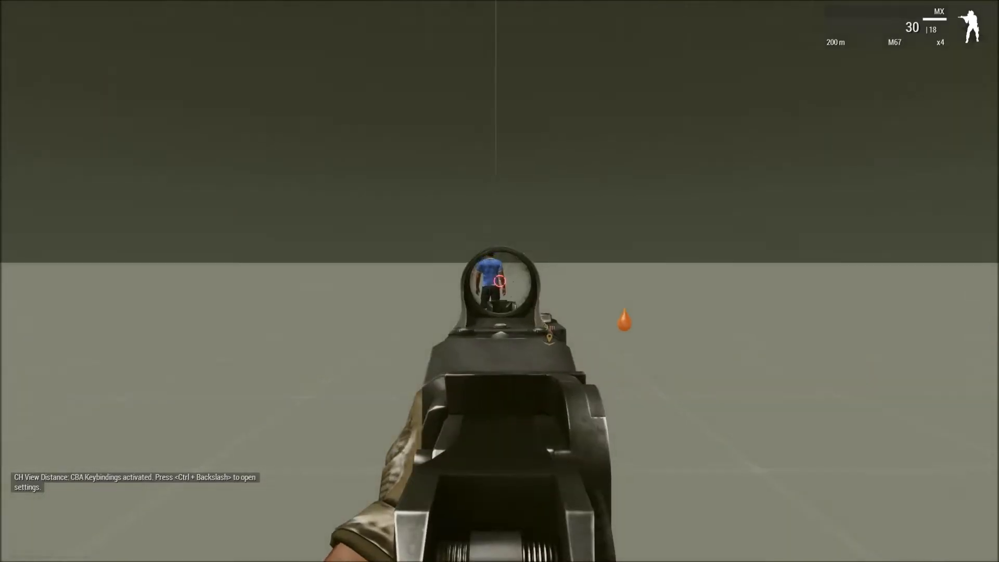
left_click(499, 280)
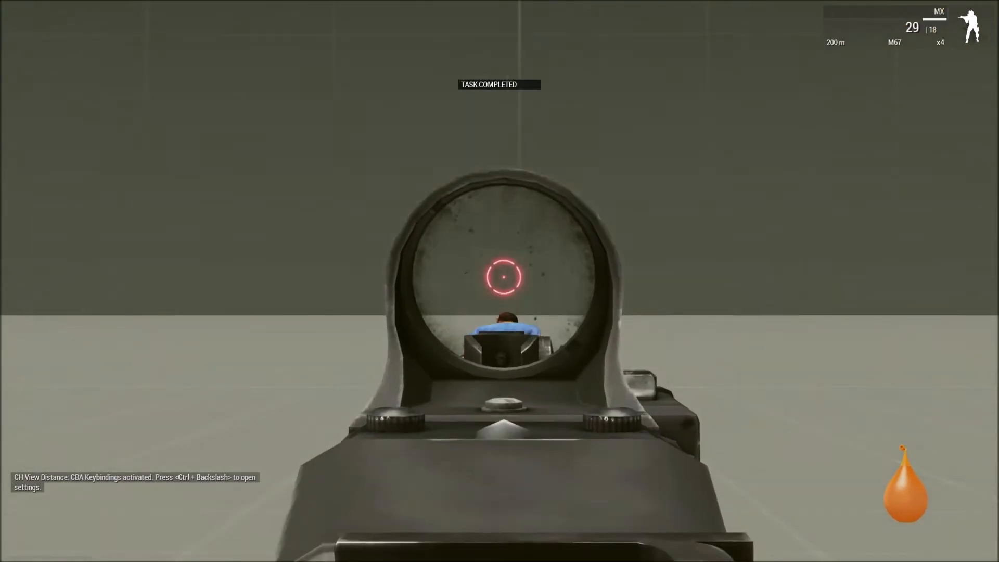
right_click(499, 281)
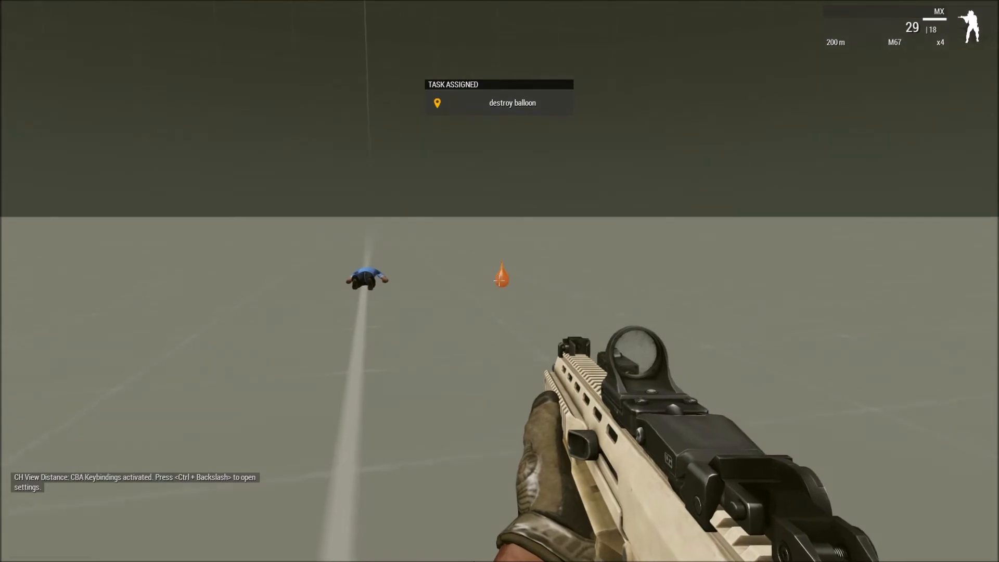
right_click(499, 280)
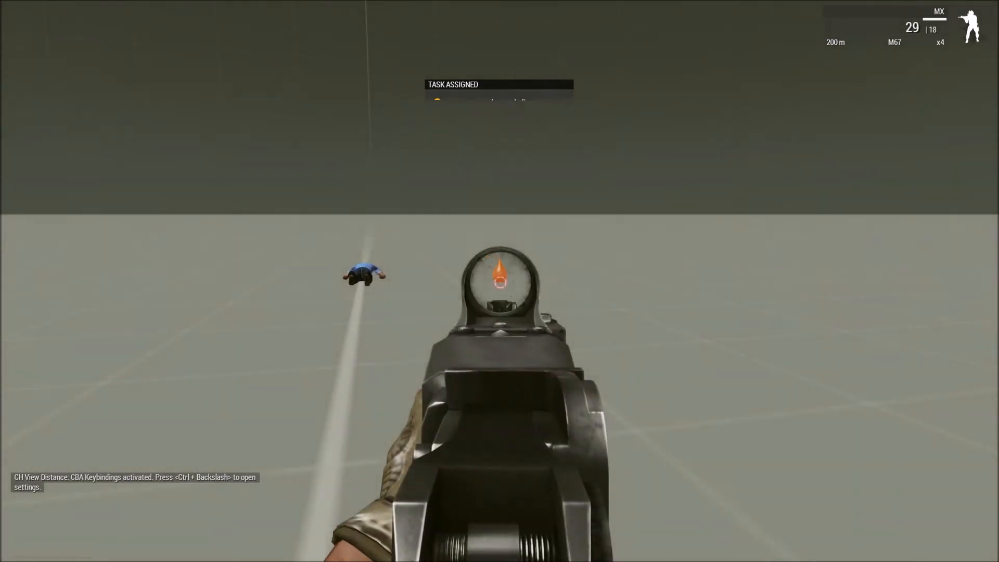
left_click(499, 281)
right_click(499, 281)
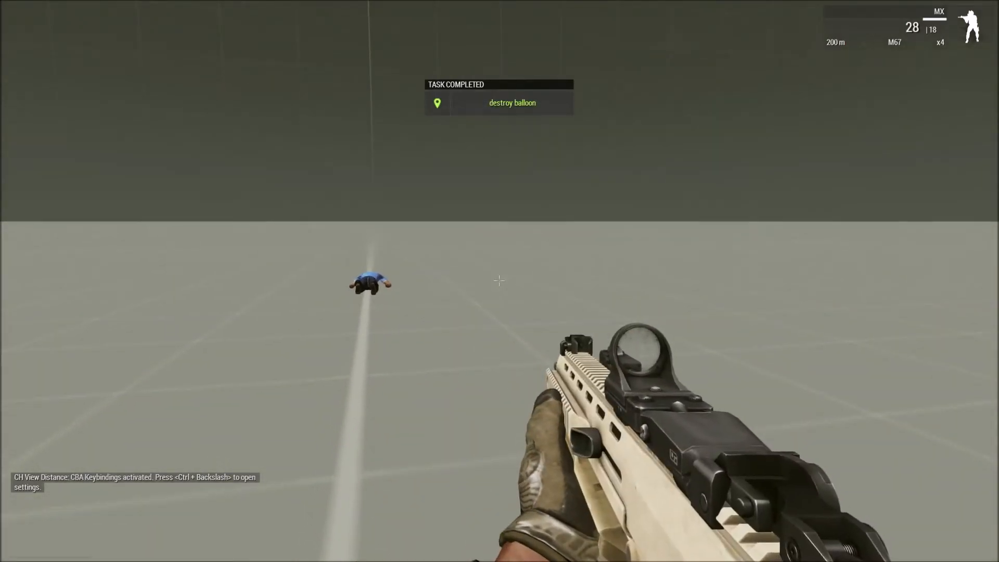
key("Escape")
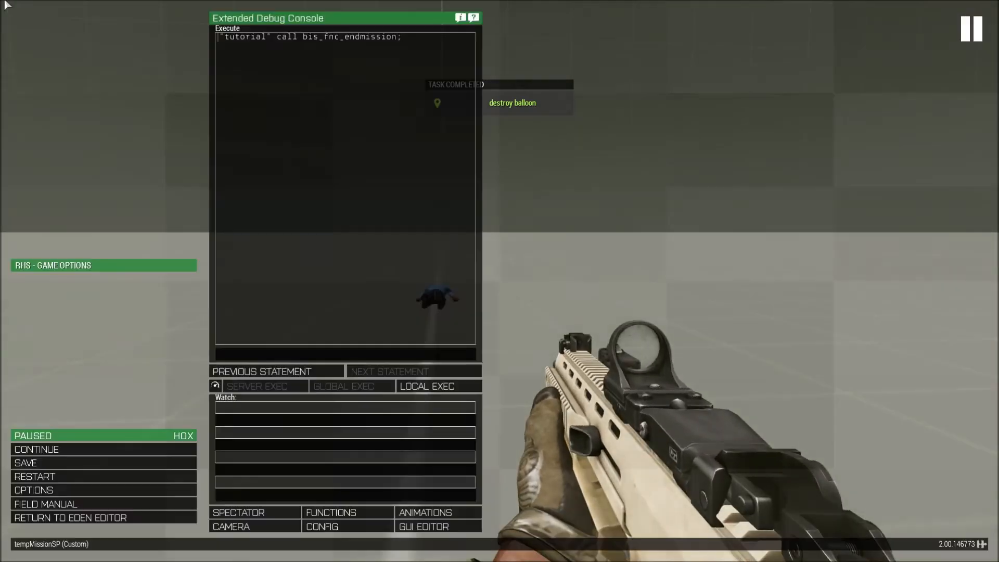
left_click(86, 517)
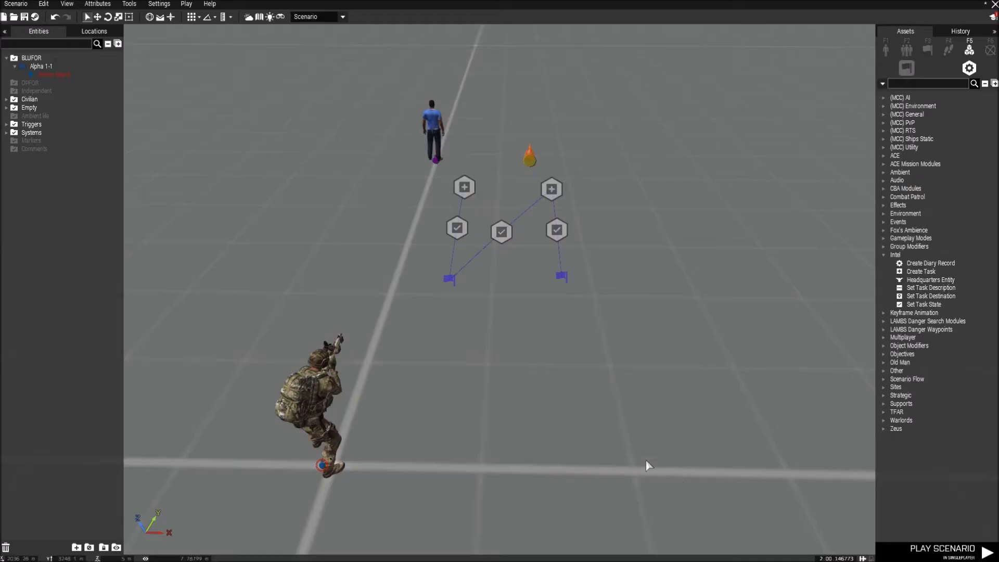
Step: Play the scenario again in singleplayer and shoot the balloon while the civilian is still alive
right_click_drag(578, 441, 553, 399)
key("d")
key("w")
key("a")
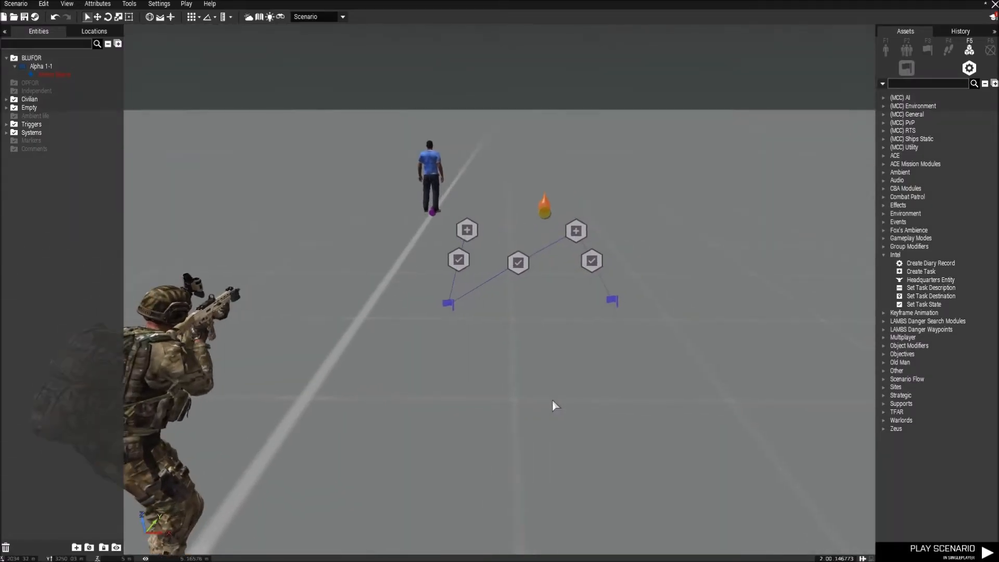
left_click(189, 9)
left_click(208, 18)
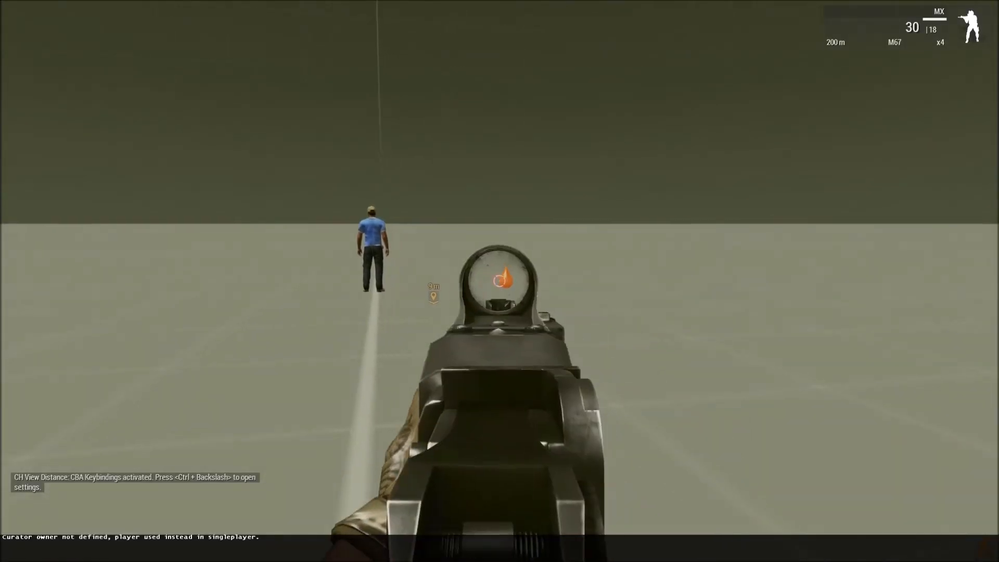
left_click(499, 281)
right_click(499, 281)
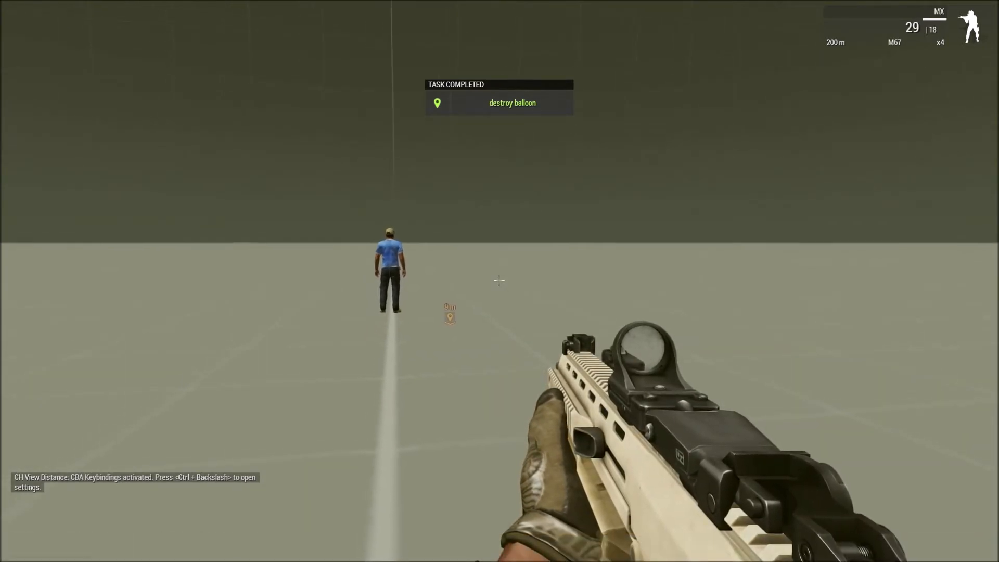
Step: Shoot the civilian and examine the states of both tasks in the map's task list
right_click(500, 281)
left_click(500, 281)
right_click(499, 281)
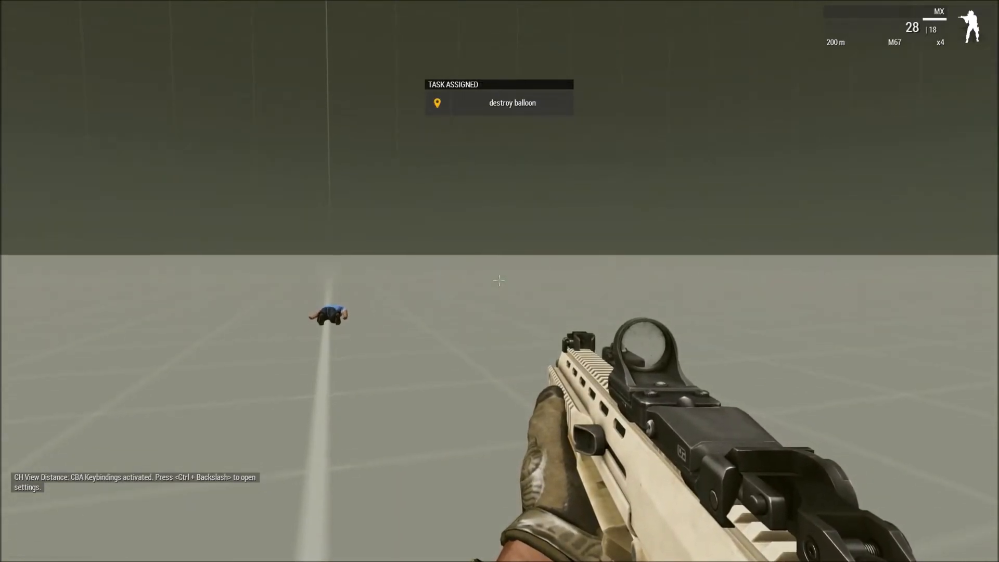
key("m")
left_click(55, 46)
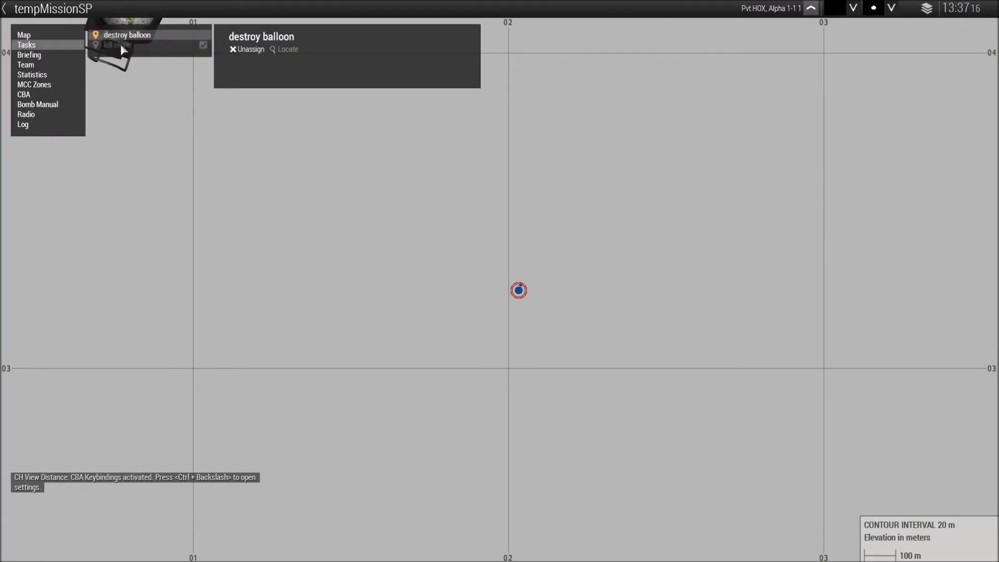
scroll(486, 287, "up", 6)
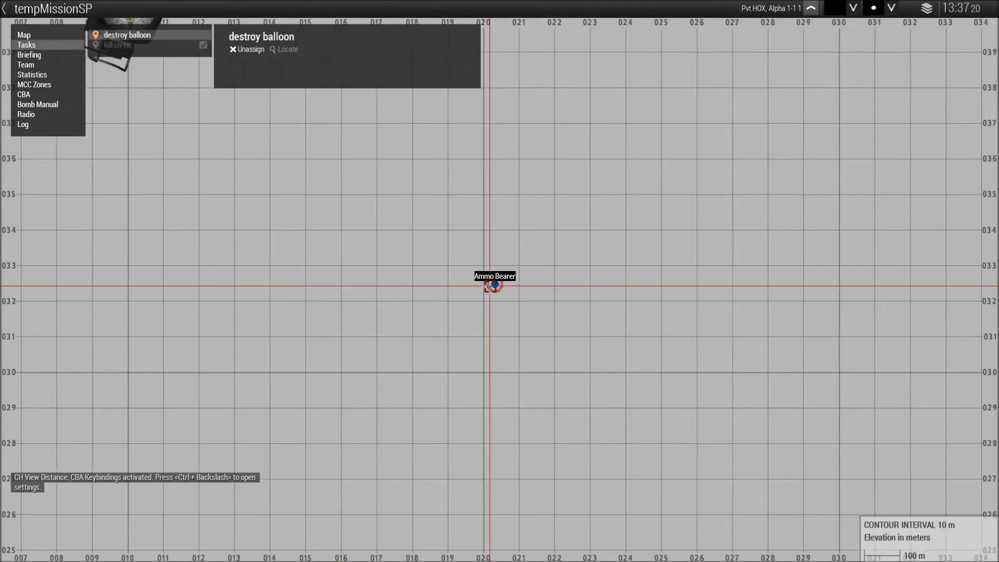
key("m")
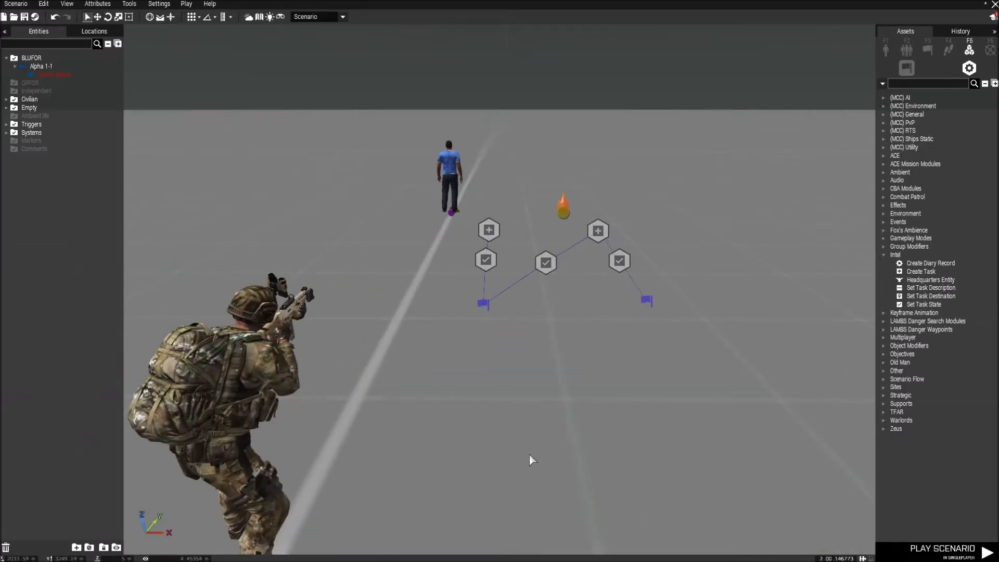
Step: Examine how the civilian's and balloon's triggers link to their Create Task and Set Task State modules
key("d")
right_click_drag(529, 454, 500, 451)
key("s")
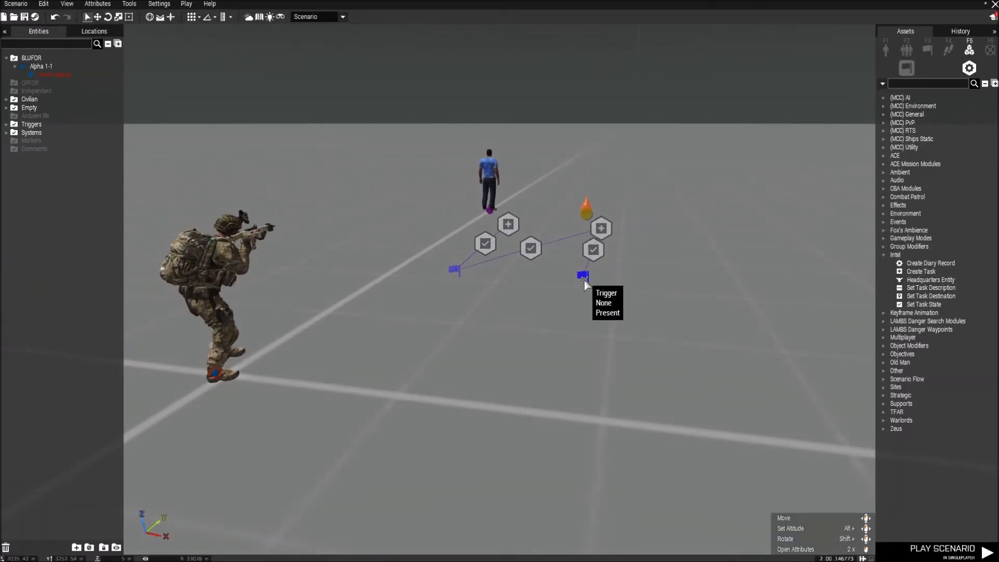
scroll(526, 314, "up", 3)
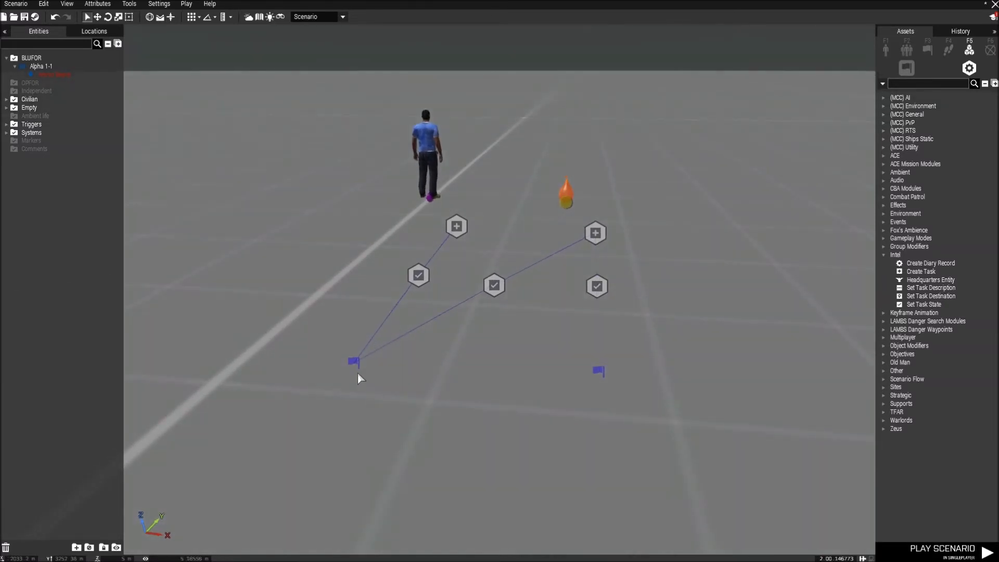
left_click(354, 361)
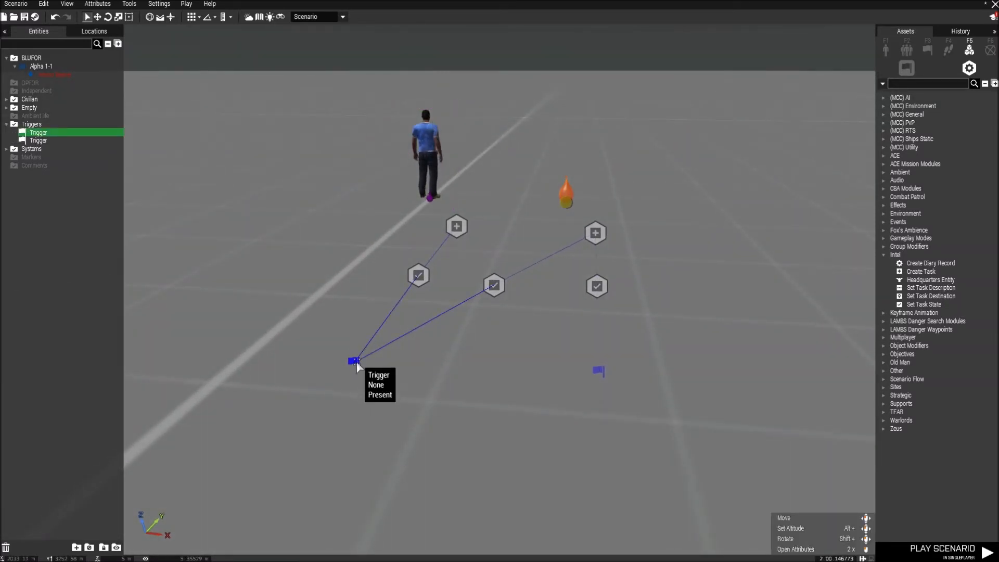
left_click(566, 198)
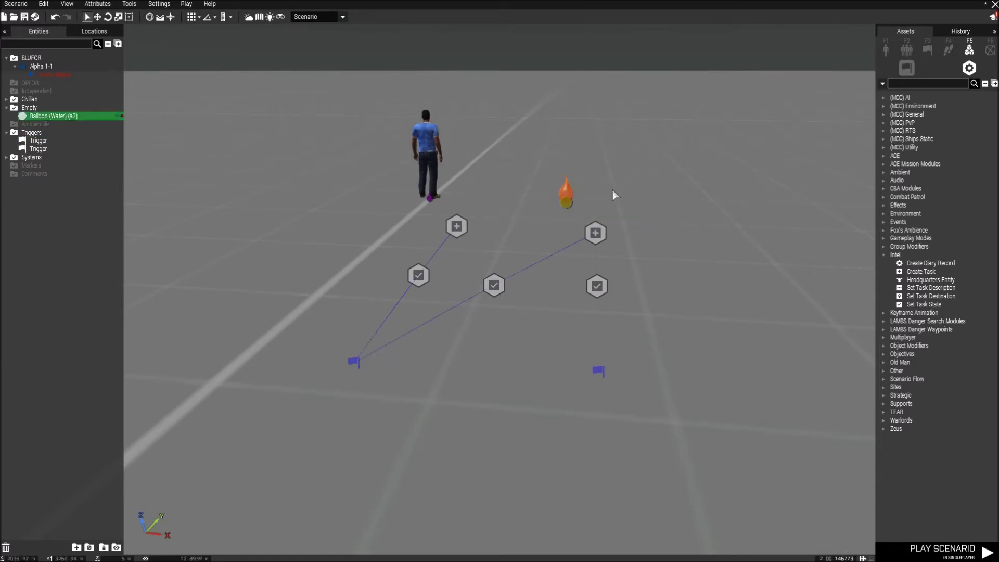
left_click(603, 372)
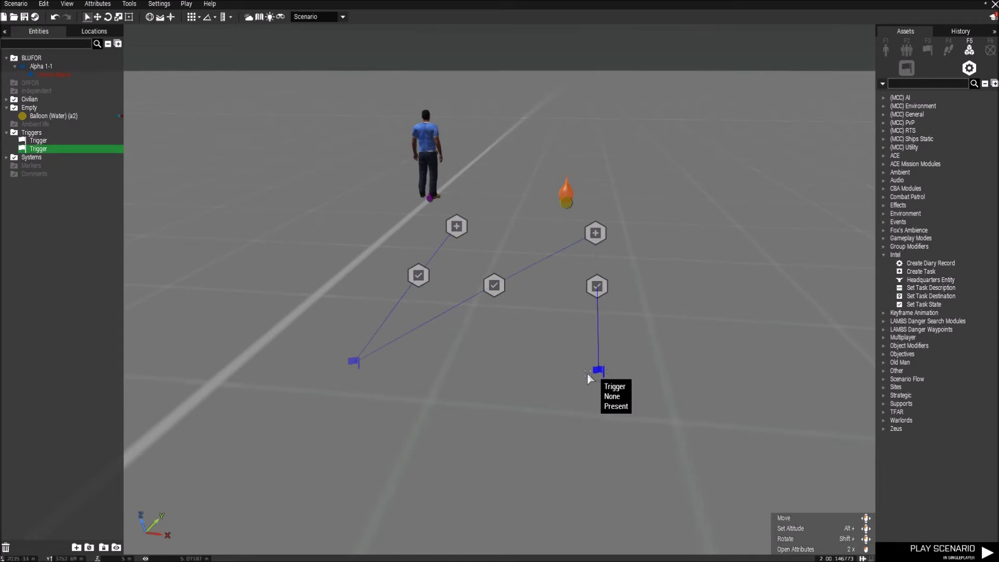
left_click(348, 362)
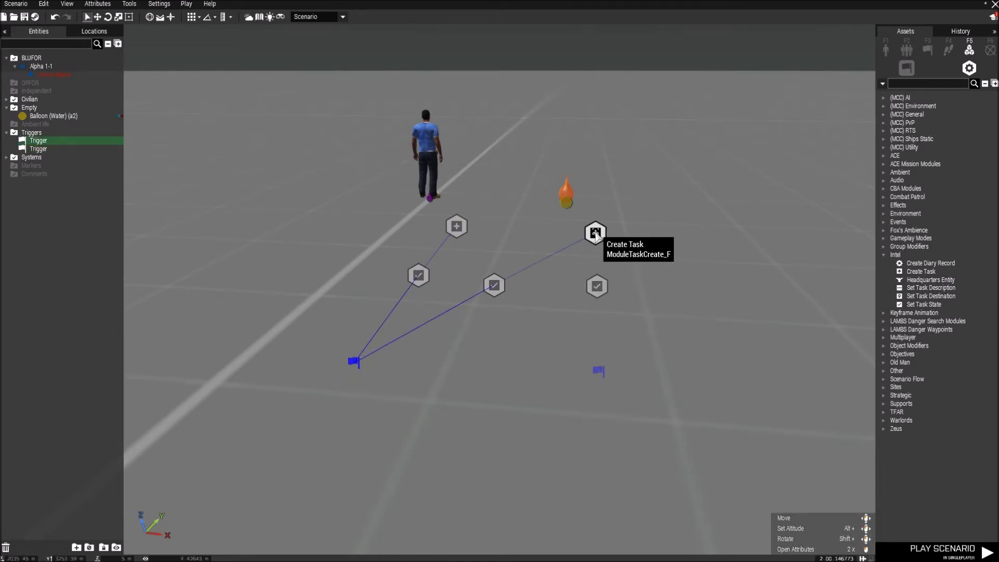
left_click(599, 371)
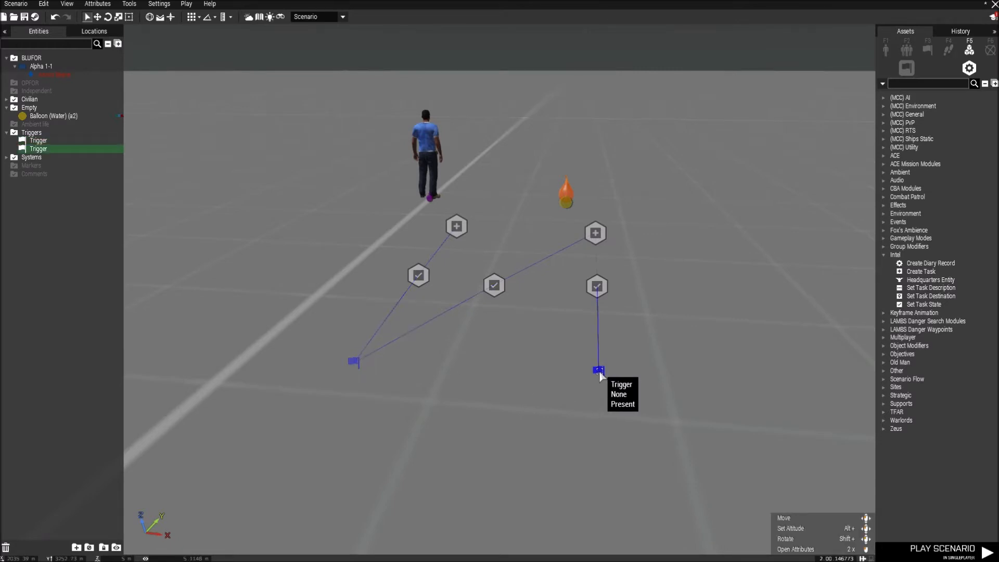
Step: Give the civilian's death trigger the variable name killtrig
left_click(353, 362)
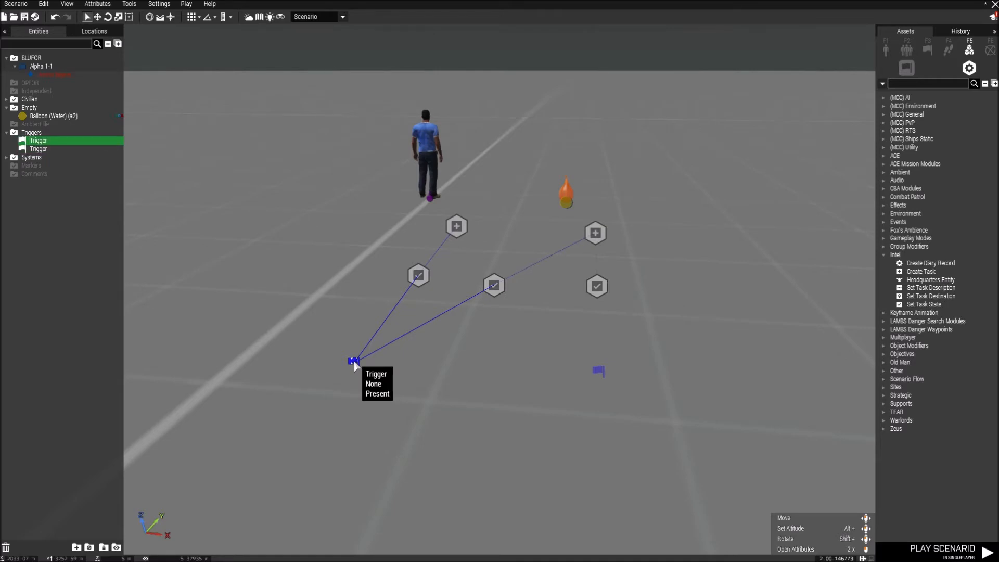
double_click(354, 362)
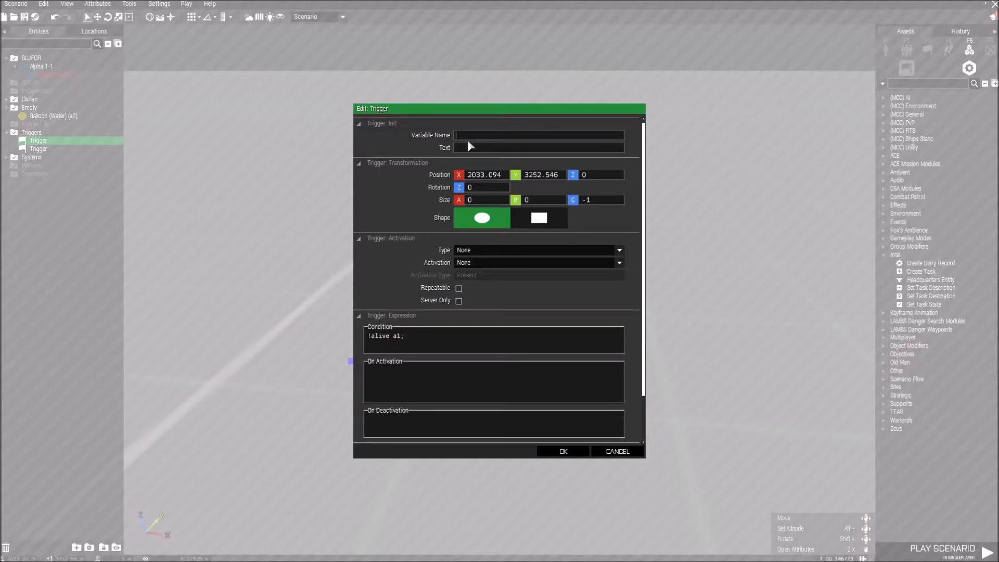
type("killtrig")
key("Return")
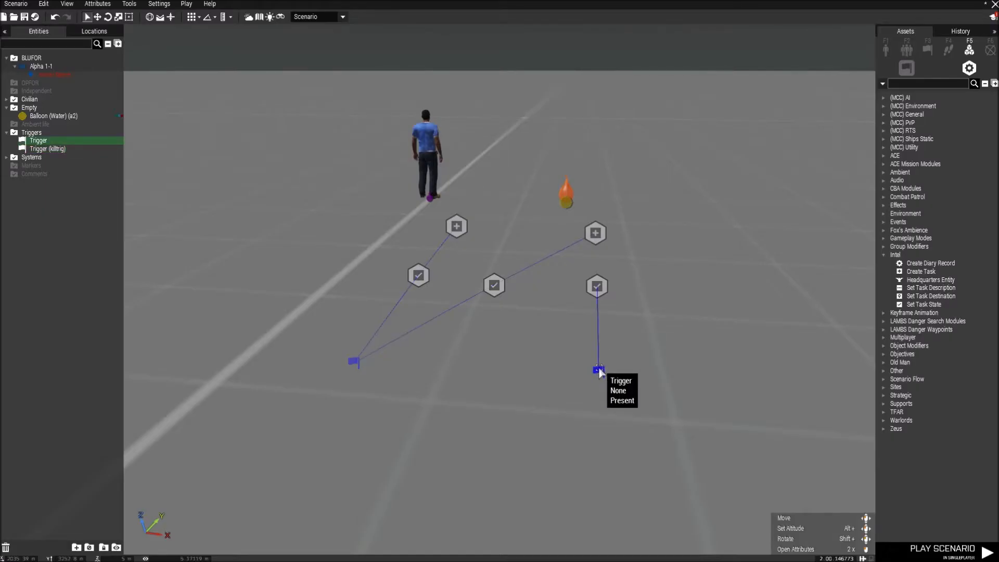
Step: Set the balloon trigger's condition to "!alive a2 && triggeractivated killtrig;"
double_click(599, 371)
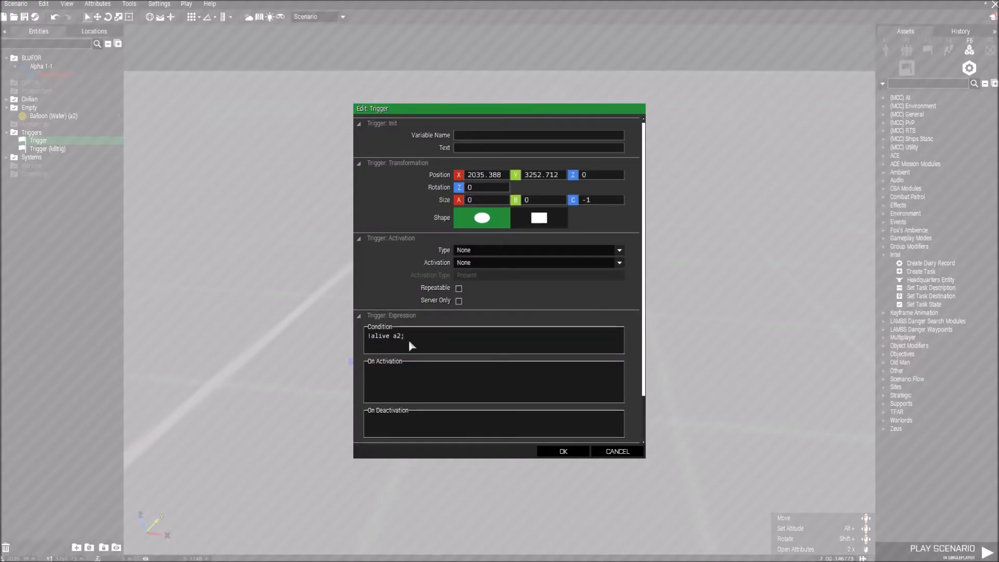
key("BackSpace")
left_click_drag(444, 108, 507, 115)
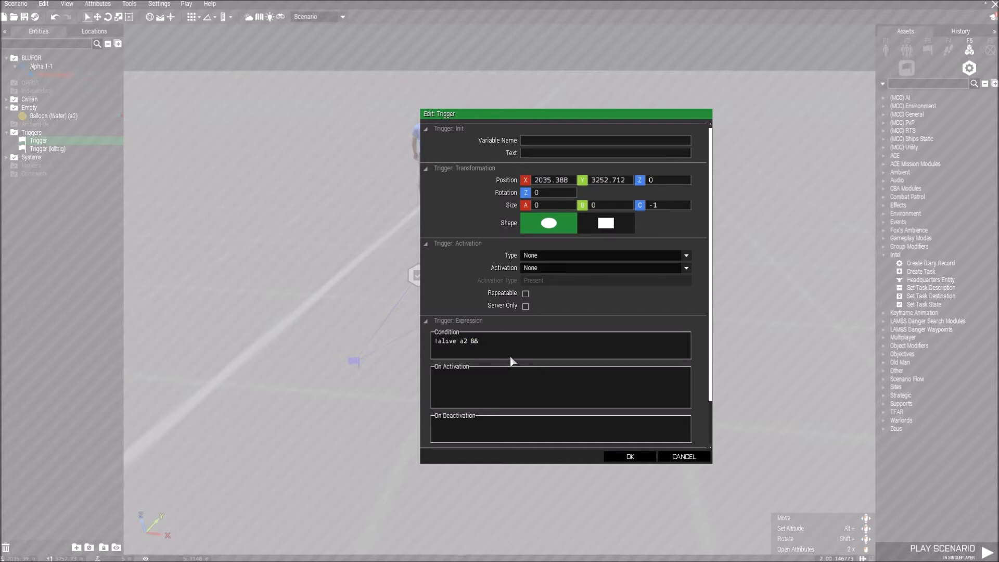
type("riggeractivated killtrig;")
left_click(629, 456)
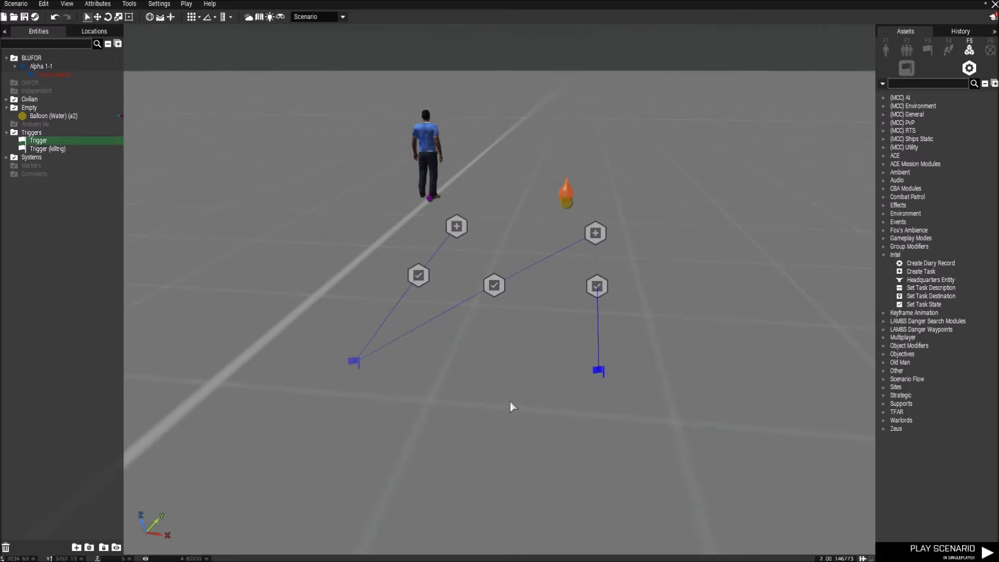
Step: Play the scenario in singleplayer, shoot the balloon first, and check both tasks in the map's task list
left_click(187, 3)
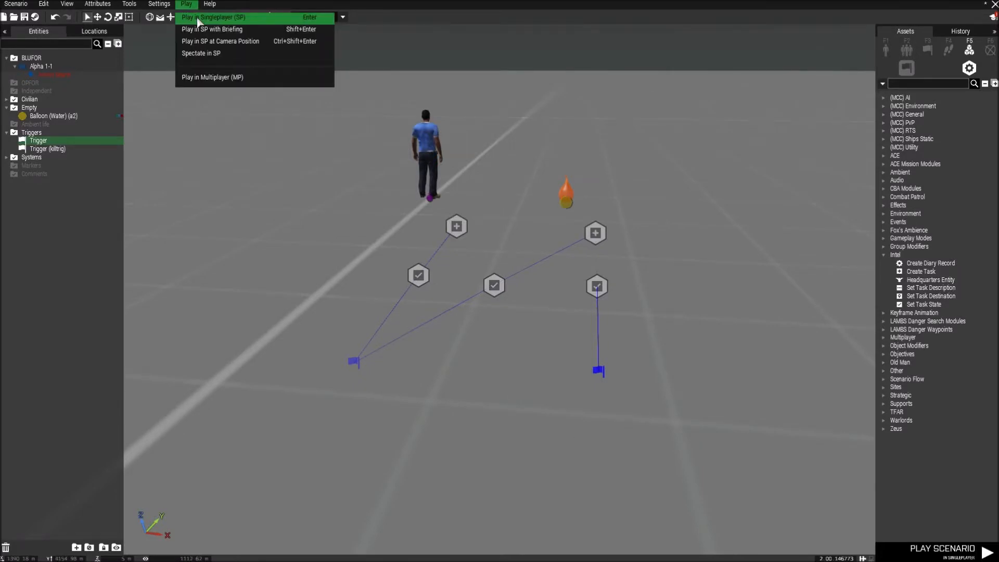
left_click(198, 22)
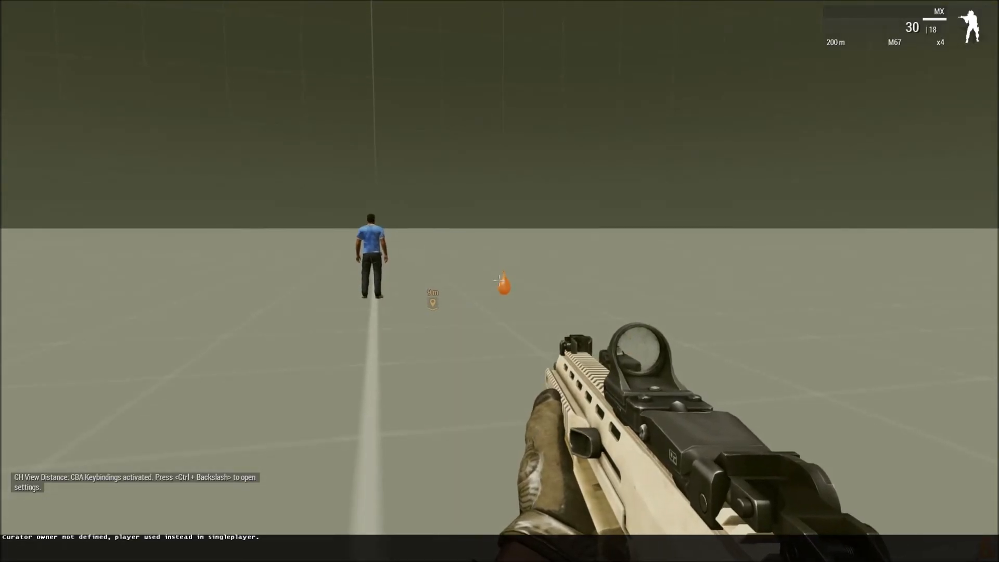
left_click(499, 281)
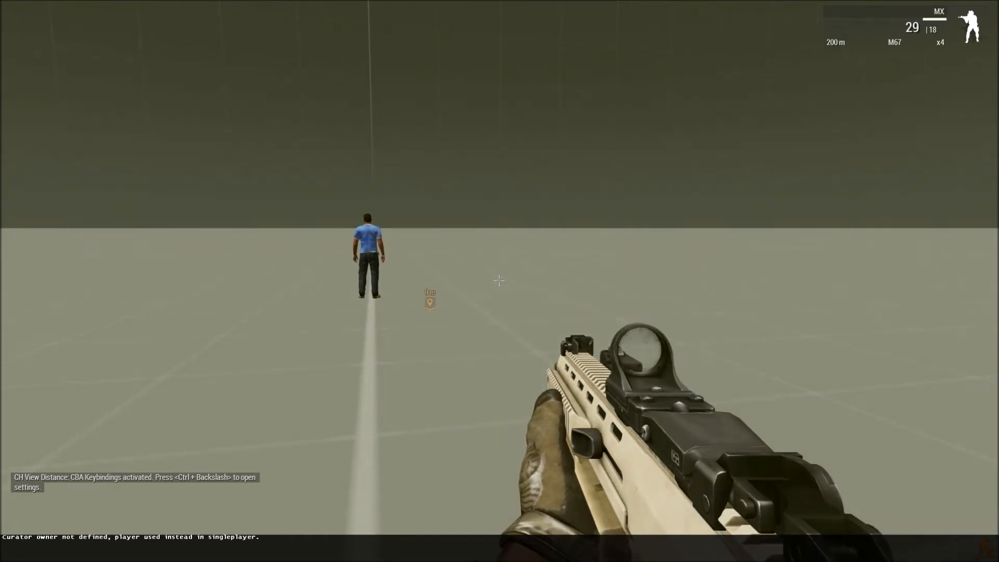
key("m")
left_click(26, 44)
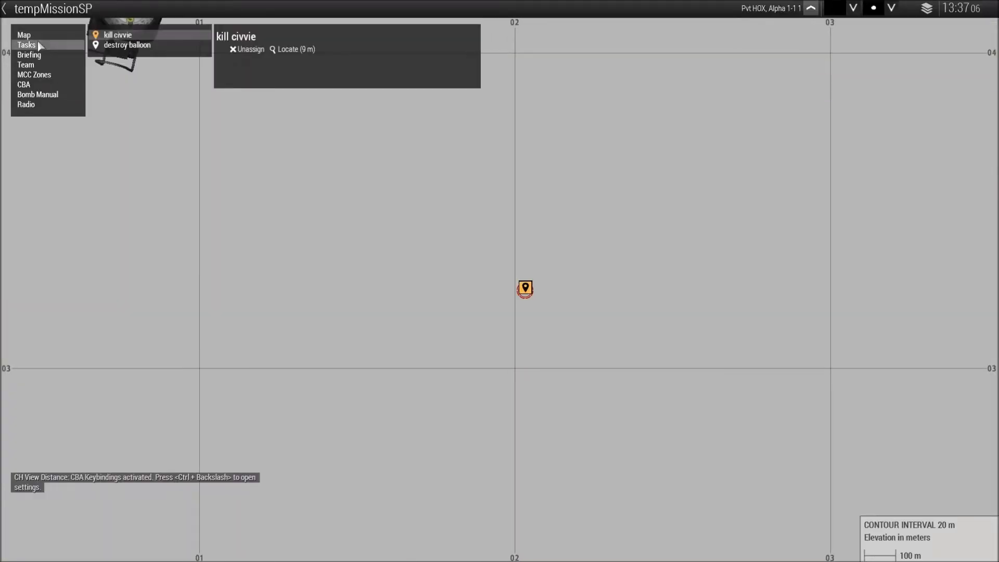
key("m")
Step: Shoot the civilian with the balloon already destroyed and compare both tasks' states in the task list
right_click(499, 281)
left_click(499, 281)
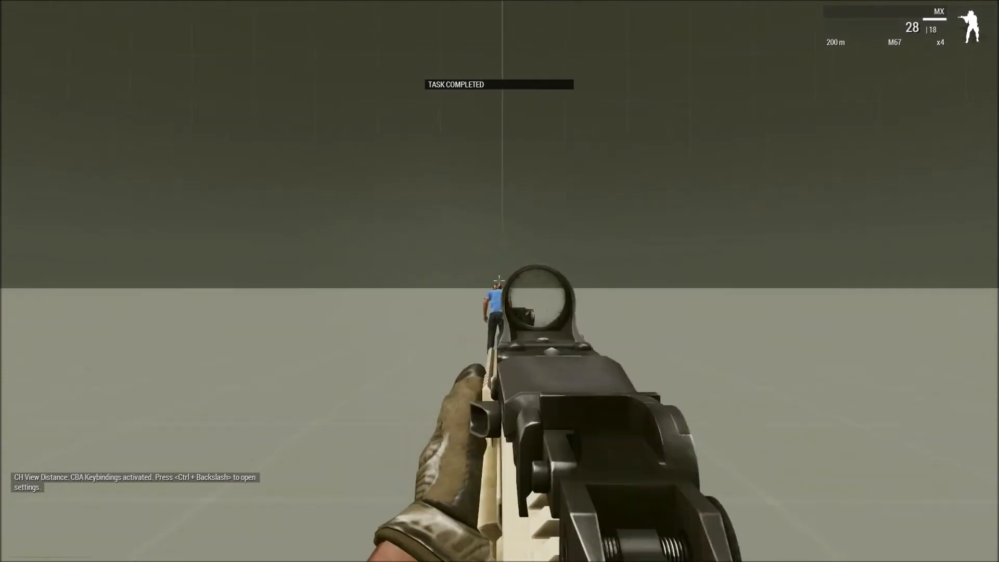
right_click(499, 281)
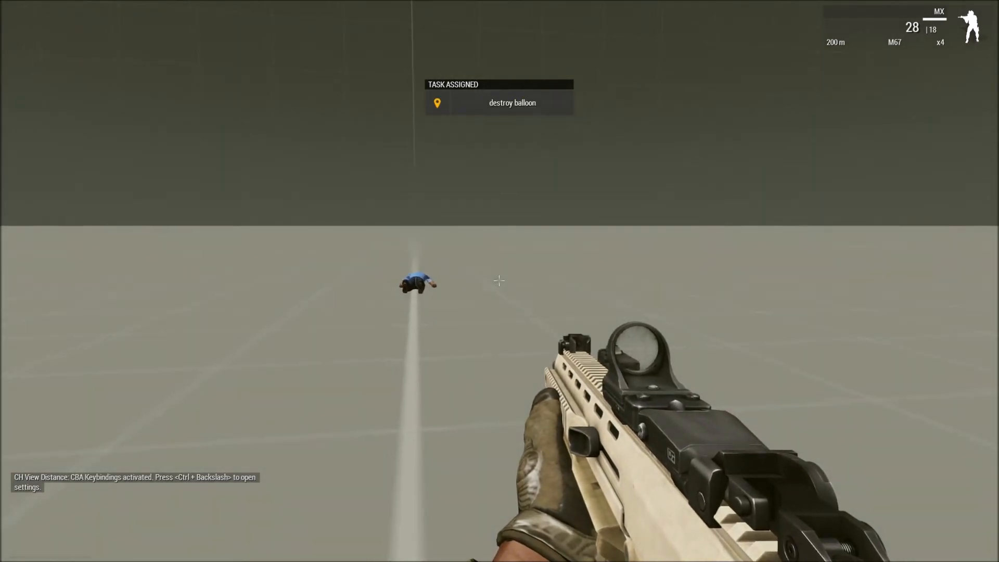
key("j")
left_click(128, 45)
left_click(128, 36)
left_click(127, 43)
left_click(127, 37)
left_click(127, 43)
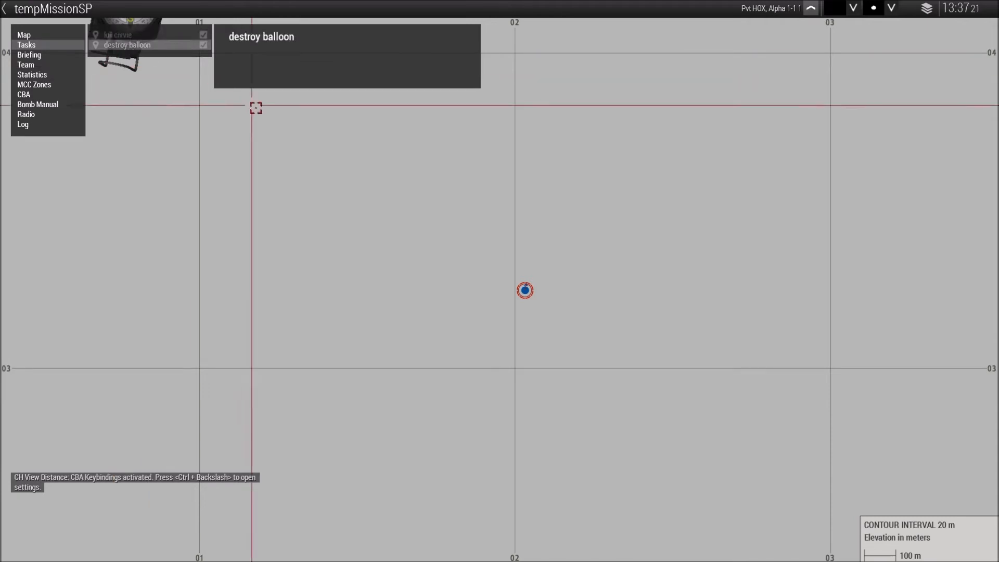
Step: Return to the Eden editor and delete the Set Task State module between the killtrig trigger and the balloon's Create Task module
key("Escape")
key("Escape")
left_click(93, 516)
key("s")
key("w")
key("s")
key("w")
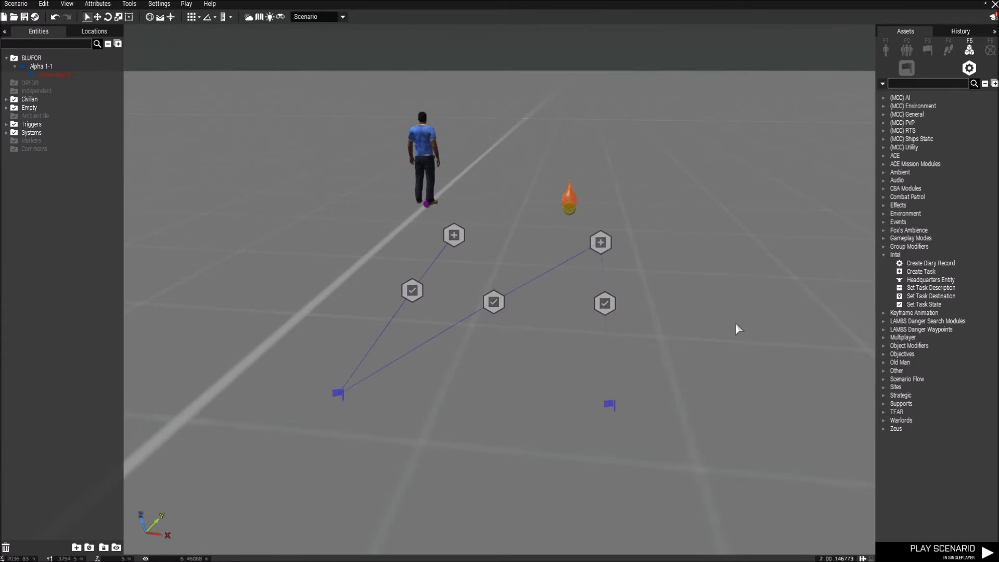
key("s")
key("w")
mouse_move(596, 258)
right_mouse_down()
mouse_move(629, 267)
mouse_move(612, 270)
right_mouse_up()
left_click(502, 258)
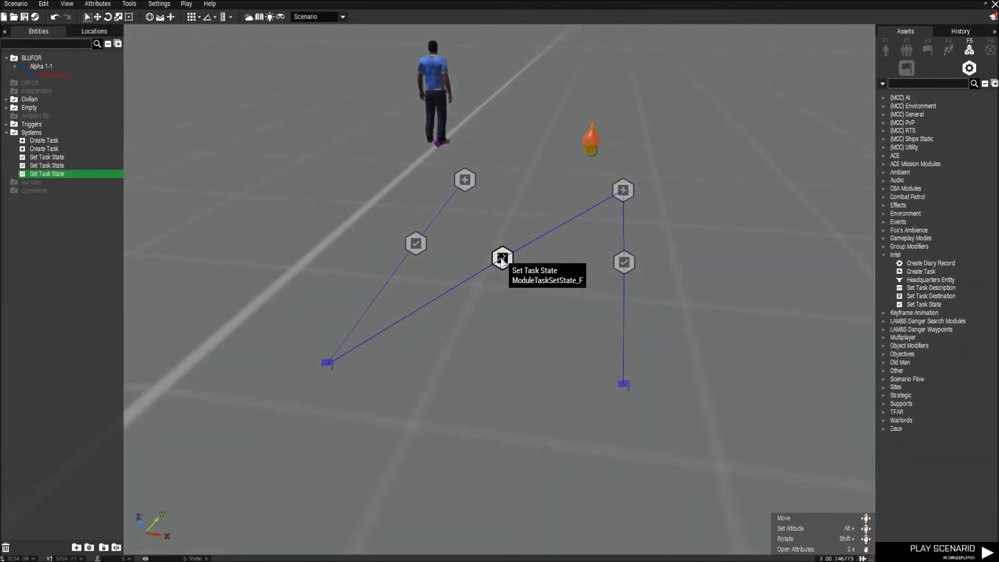
key("Delete")
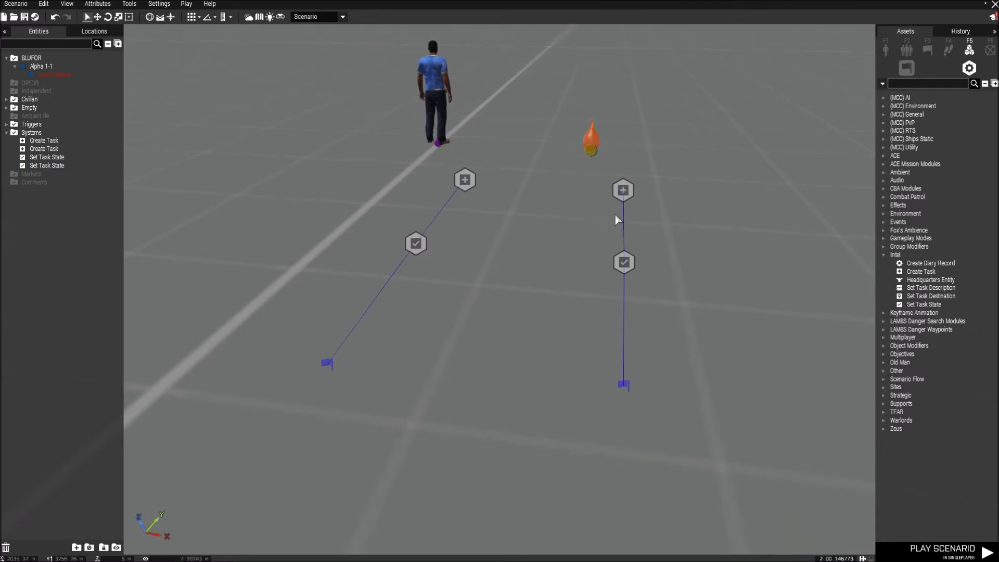
Step: Connect the killtrig trigger directly to the balloon's Create Task module
left_click(623, 189)
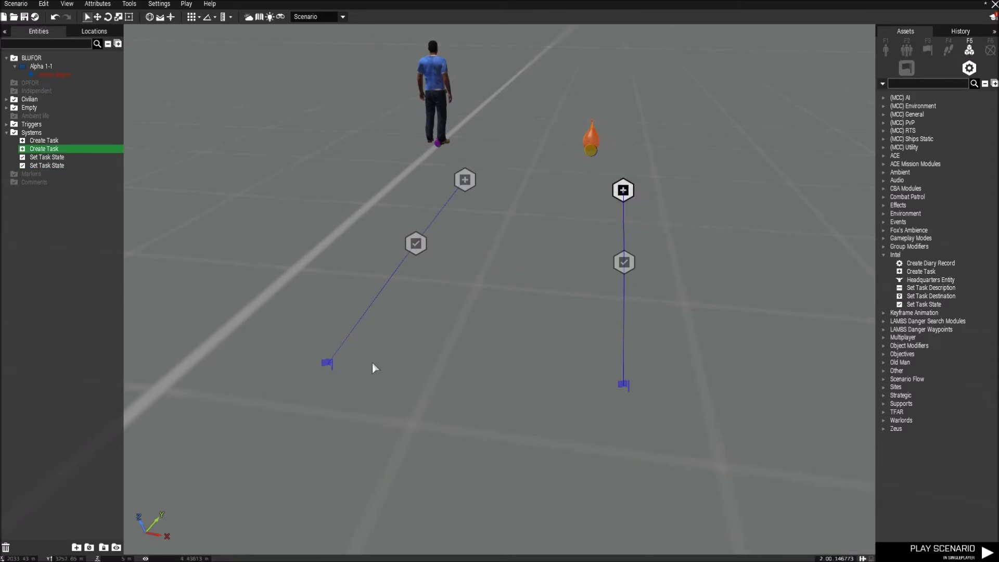
left_click(328, 364)
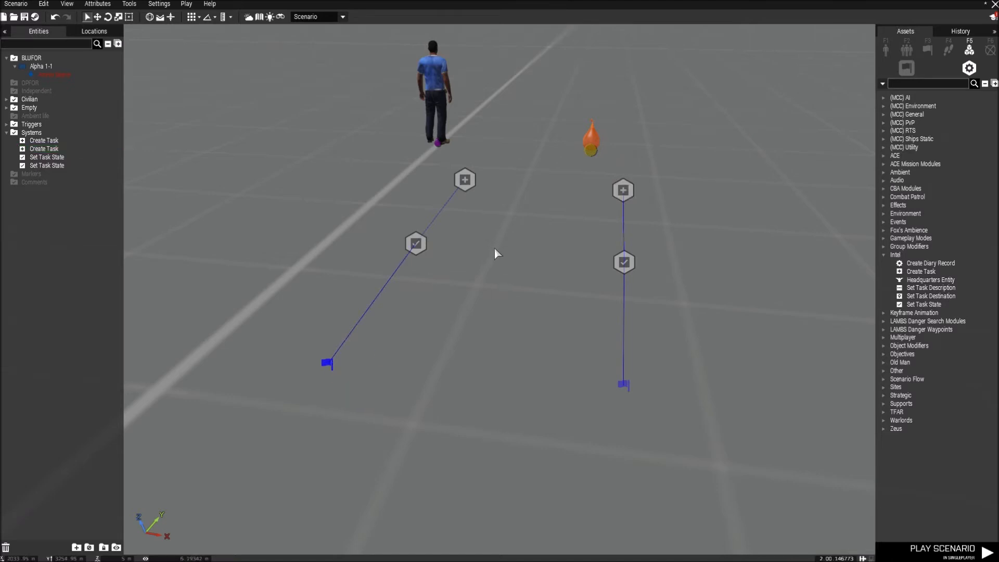
left_click(623, 263)
right_click(328, 364)
mouse_move(396, 370)
left_click(479, 371)
left_click(623, 191)
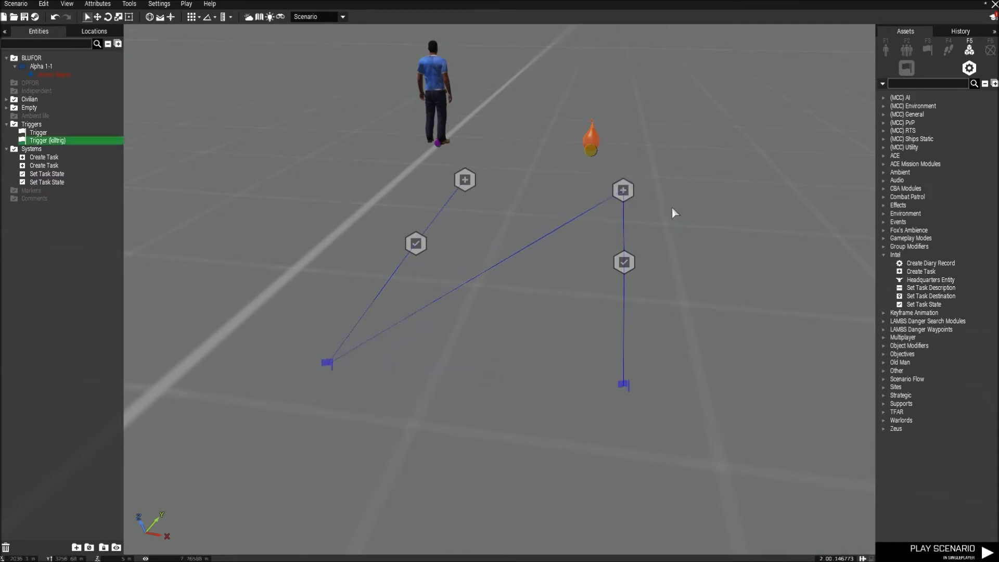
Step: Play the scenario in singleplayer and examine the initial task list on the map
left_click(186, 4)
left_click(195, 16)
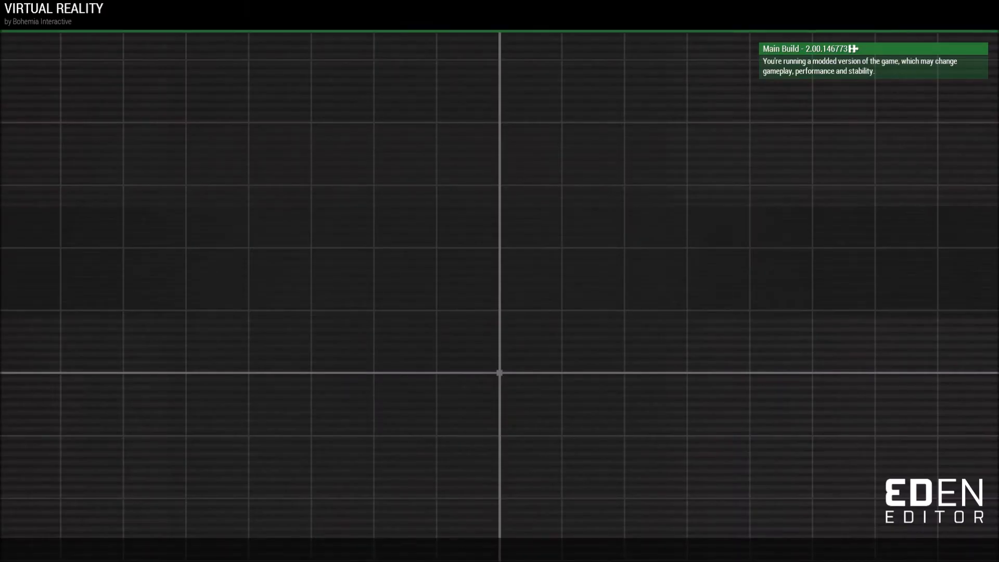
key("m")
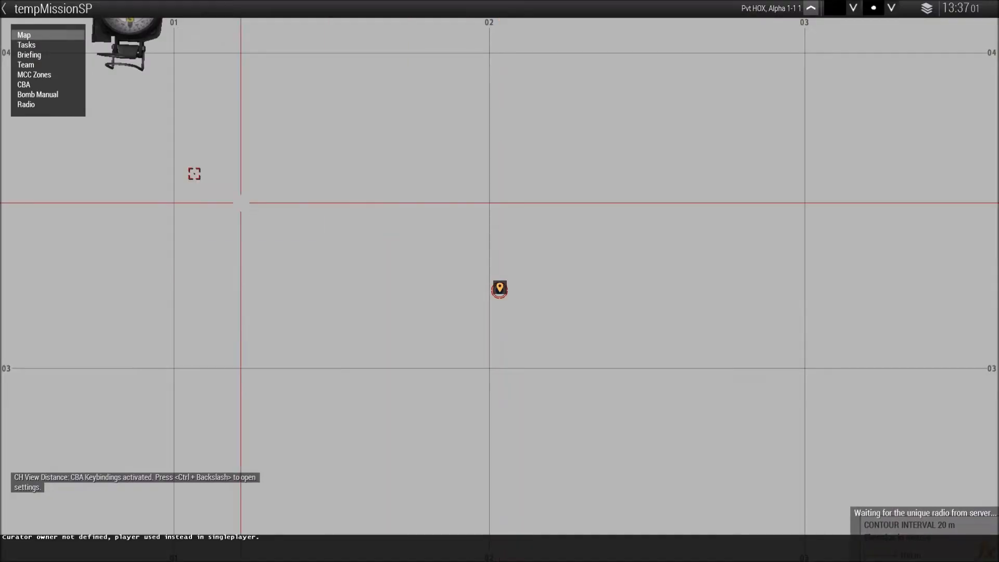
left_click(34, 45)
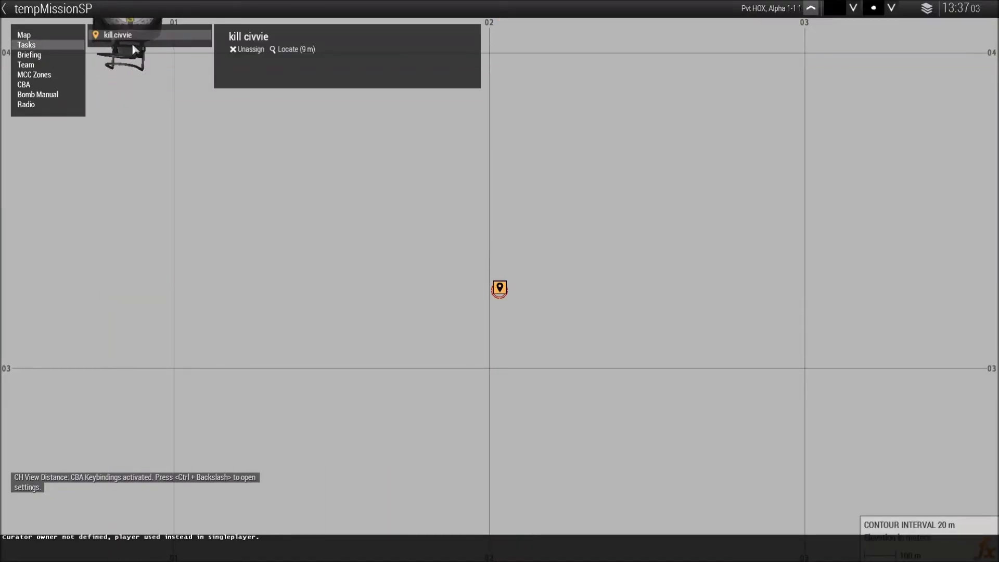
key("m")
Step: Shoot the civilian and examine the destroy balloon task in the map's task list
key("w")
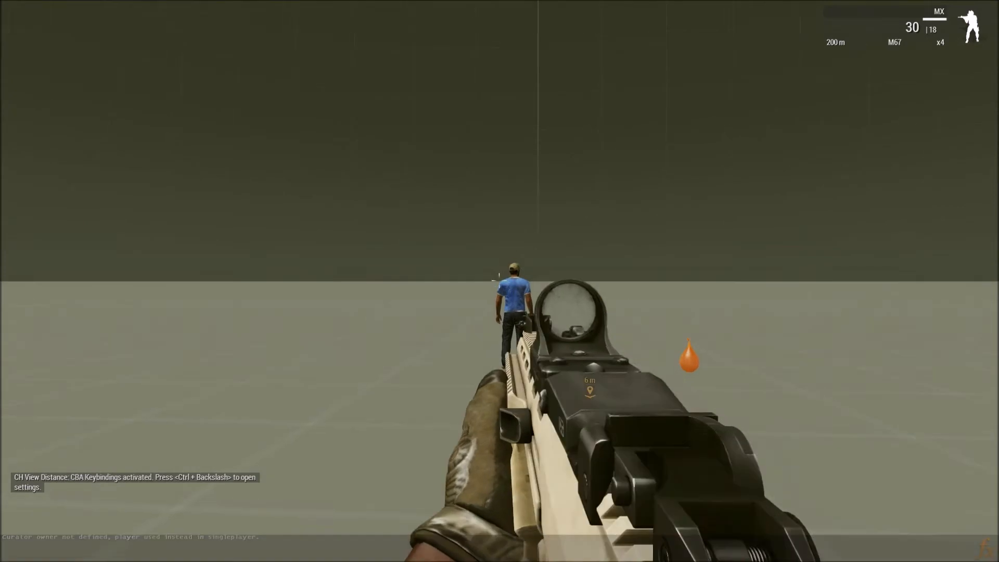
right_click(499, 281)
left_click(499, 281)
right_click(500, 281)
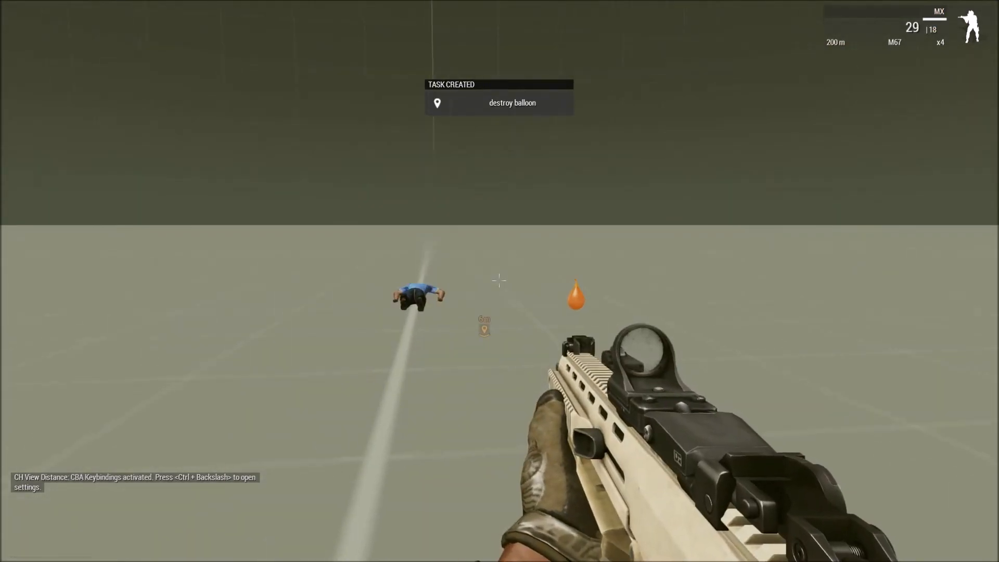
key("m")
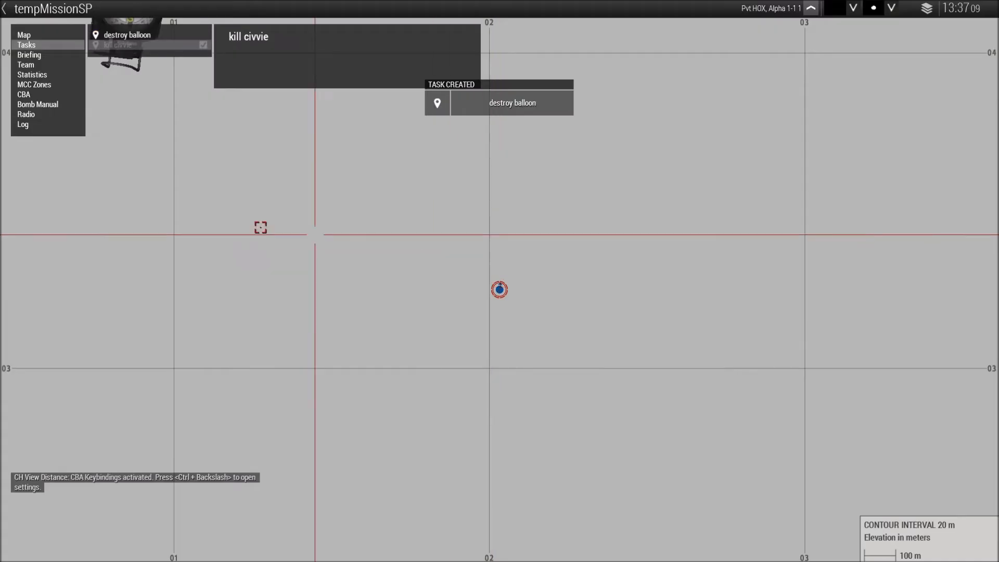
left_click(125, 38)
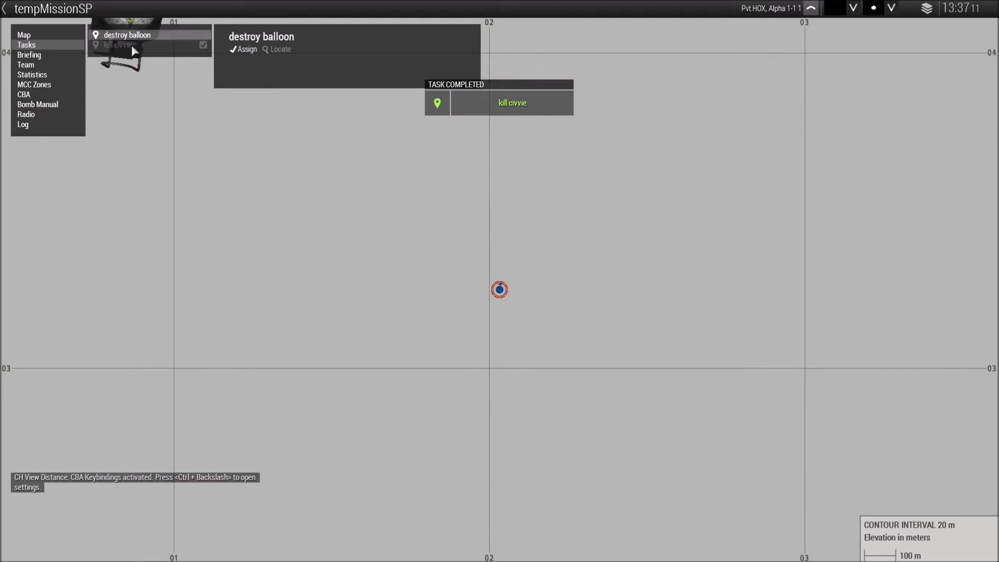
Step: Shoot the balloon to test its task's completion and return to the Eden editor
key("m")
right_click(500, 281)
left_click(500, 280)
right_click(499, 281)
key("m")
key("m")
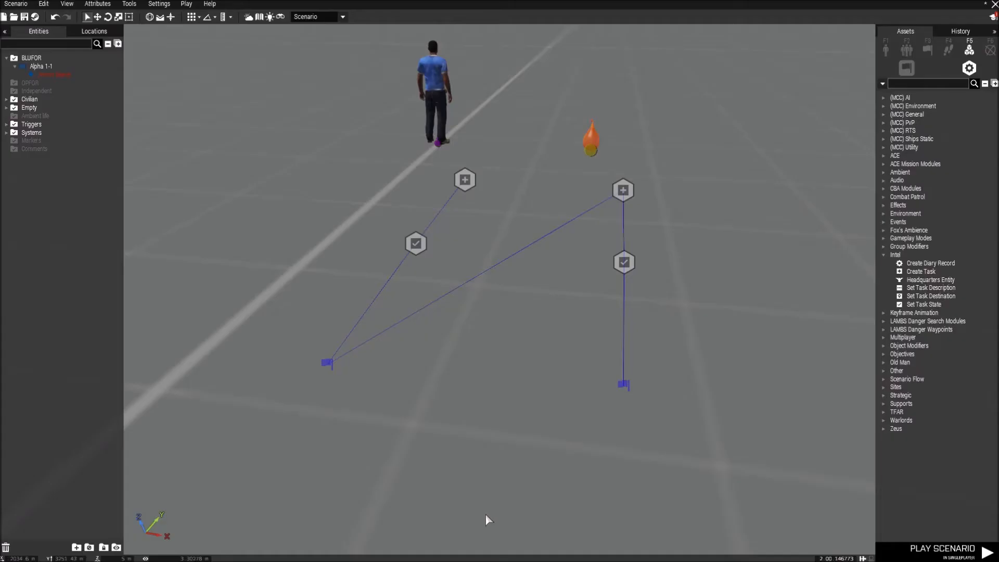
right_click_drag(486, 513, 491, 489)
scroll(503, 468, "down", 2)
key("w")
key("s")
key("w")
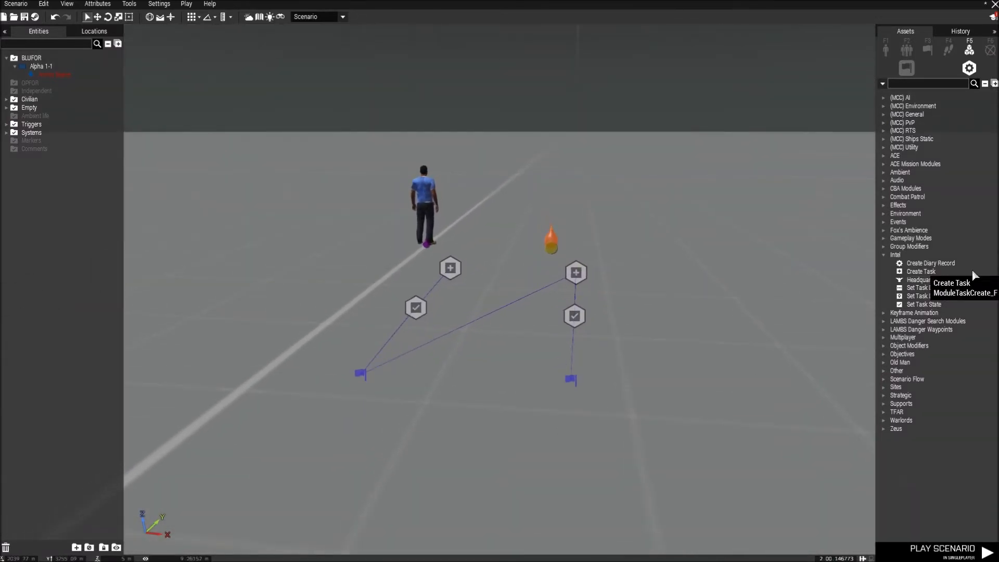
Step: Place a third Create Task module beside the balloon's, owned by all playable units, with task ID "kill all" and destination disabled
key("s")
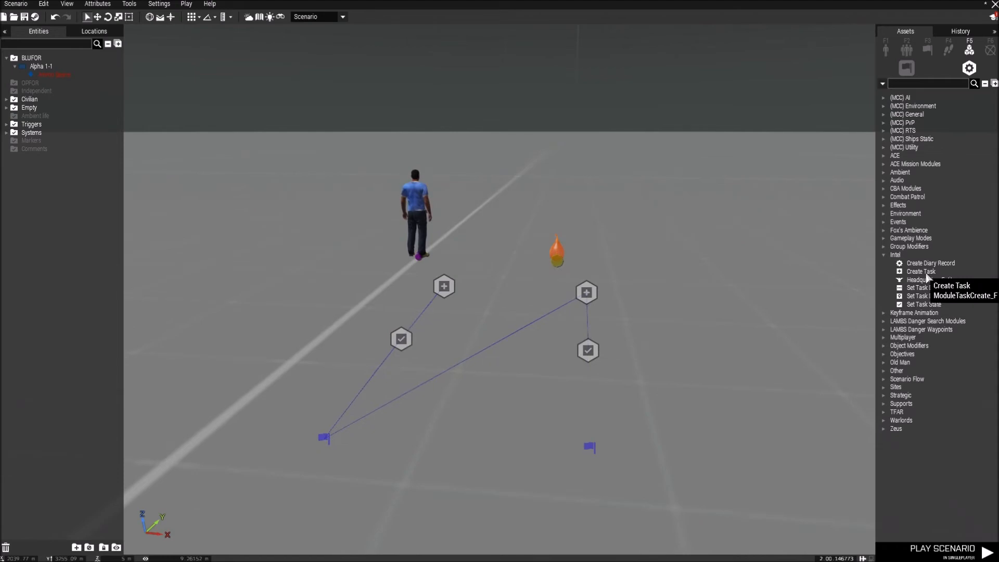
left_click(921, 271)
left_click(639, 304)
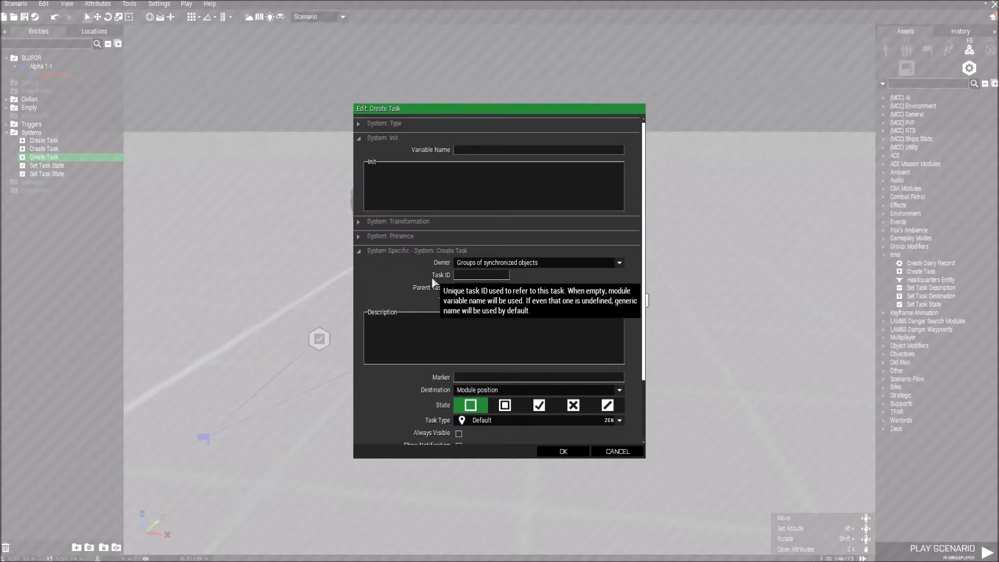
left_click(489, 262)
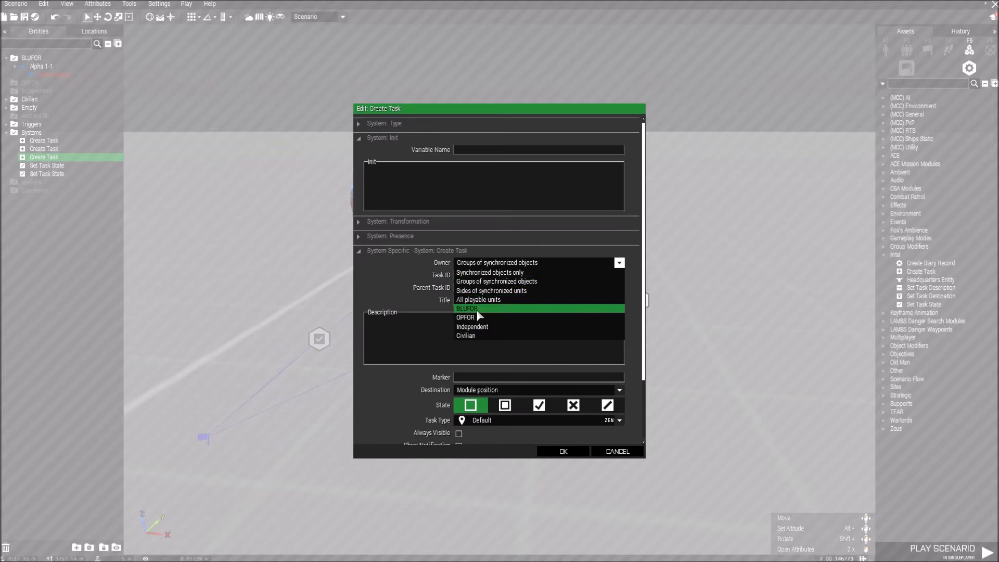
left_click(481, 300)
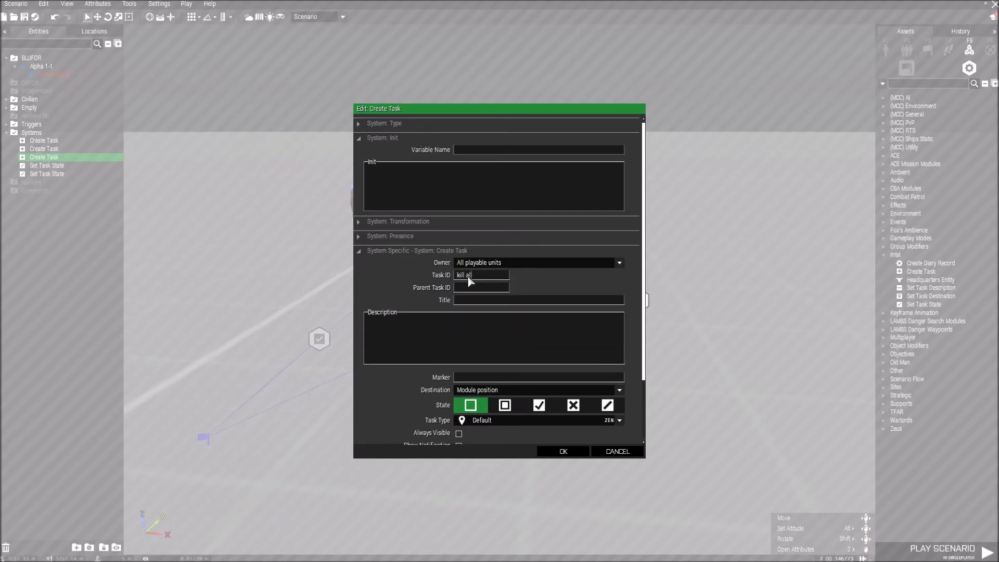
left_click(487, 390)
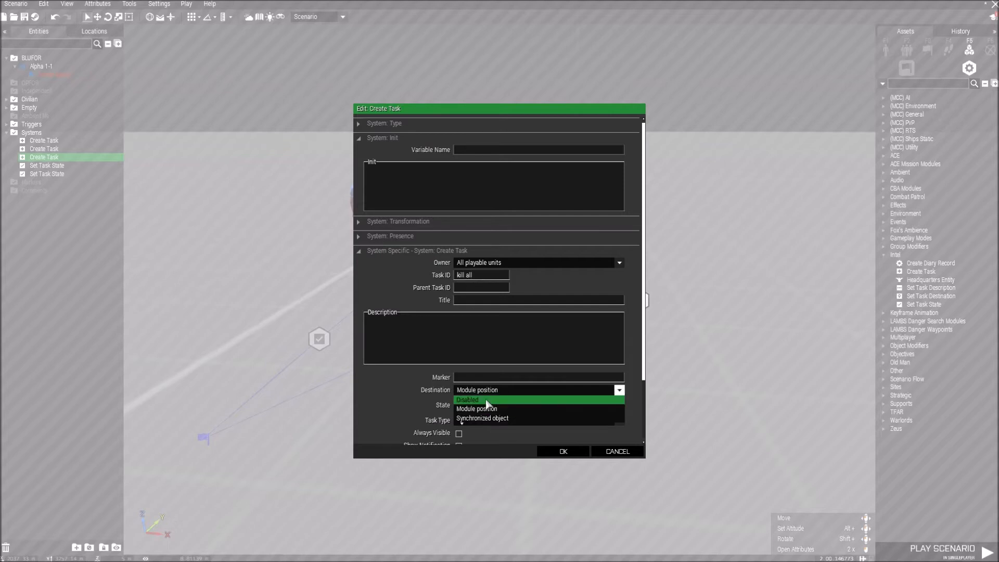
left_click(491, 398)
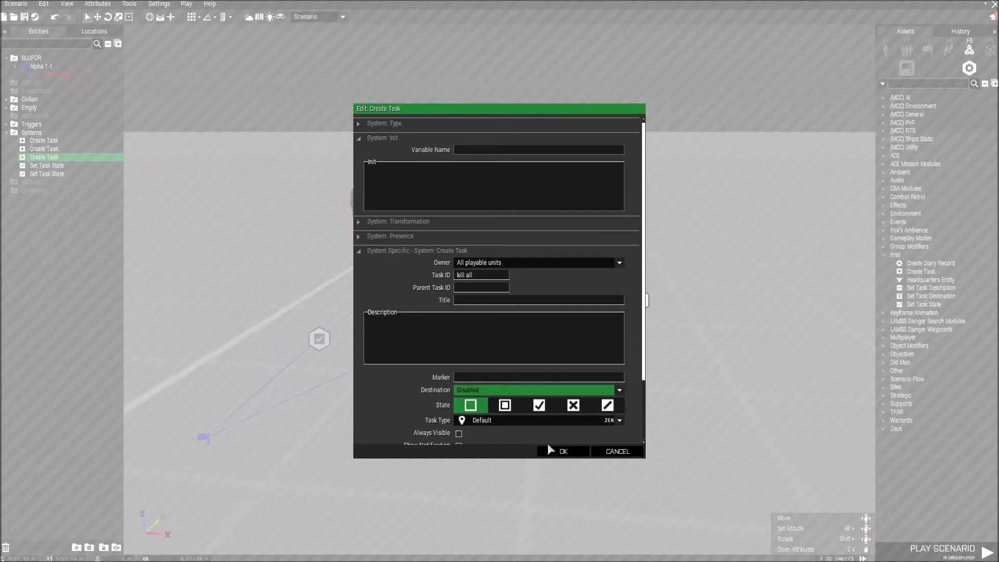
Step: Title the new task "Kill both the civvie and destroy the balloon", confirm it and adjust the module's position
left_click(464, 300)
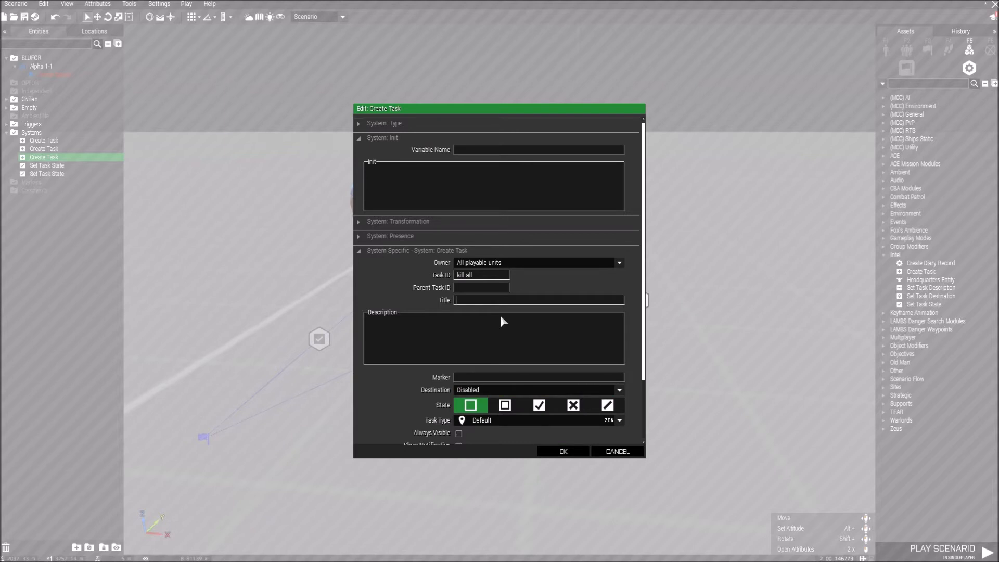
type("Kill both the civvie and destroy the balloon")
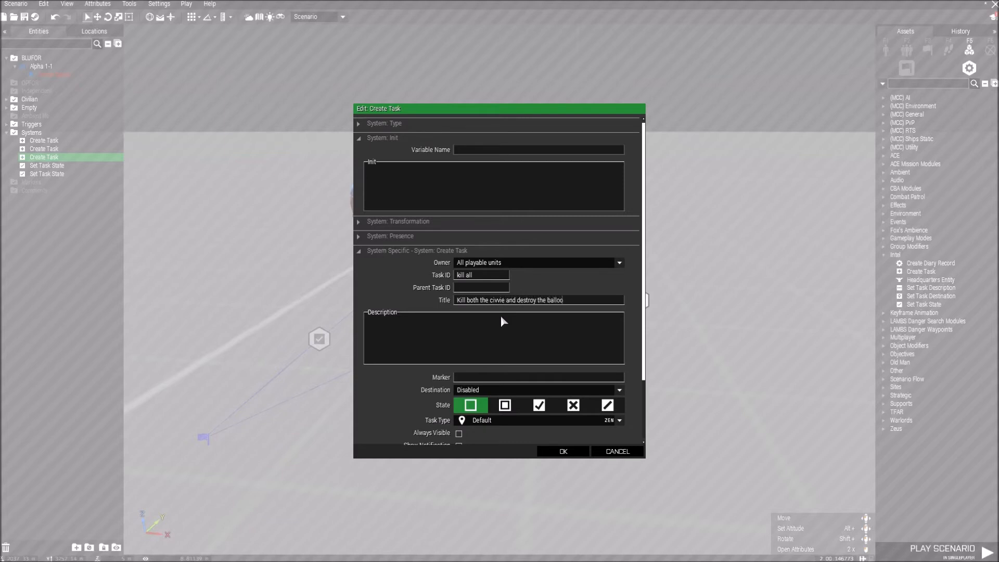
key("Return")
key("w")
right_click_drag(520, 322, 541, 334)
key("s")
left_click_drag(600, 240, 607, 237)
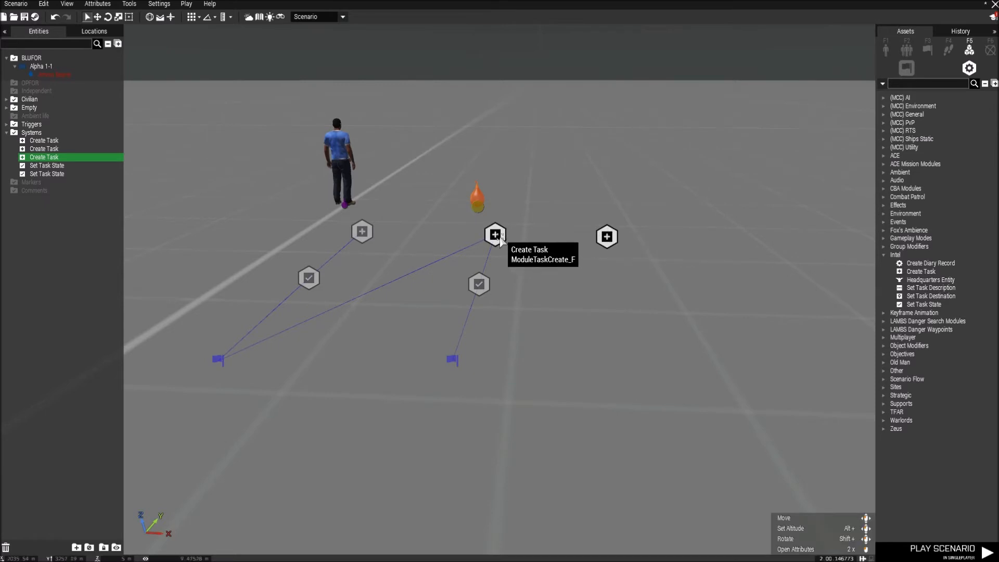
Step: Set the parent task ID to "kill all" in both the destroy balloon and kill civvie Create Task modules
double_click(607, 238)
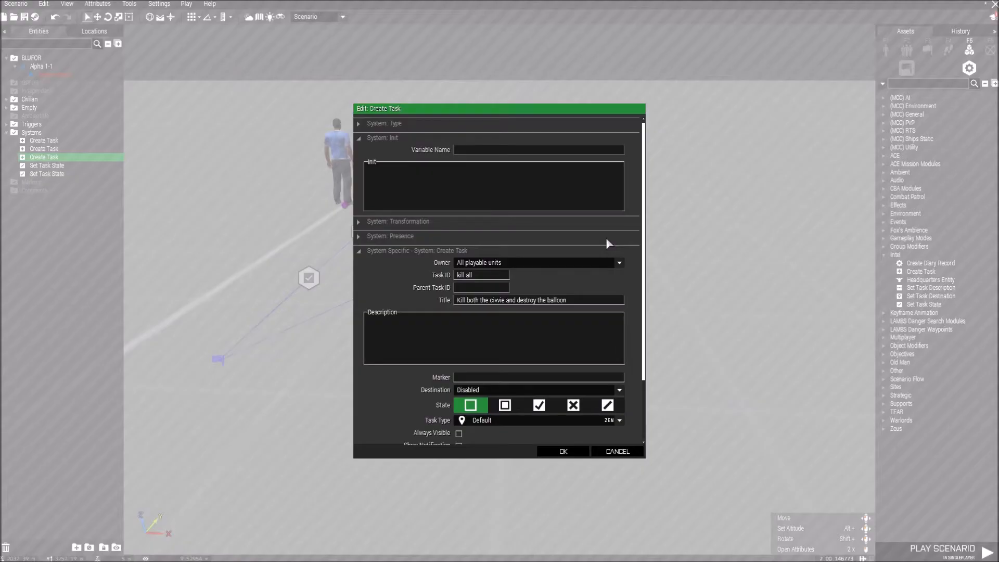
left_click(563, 451)
double_click(494, 235)
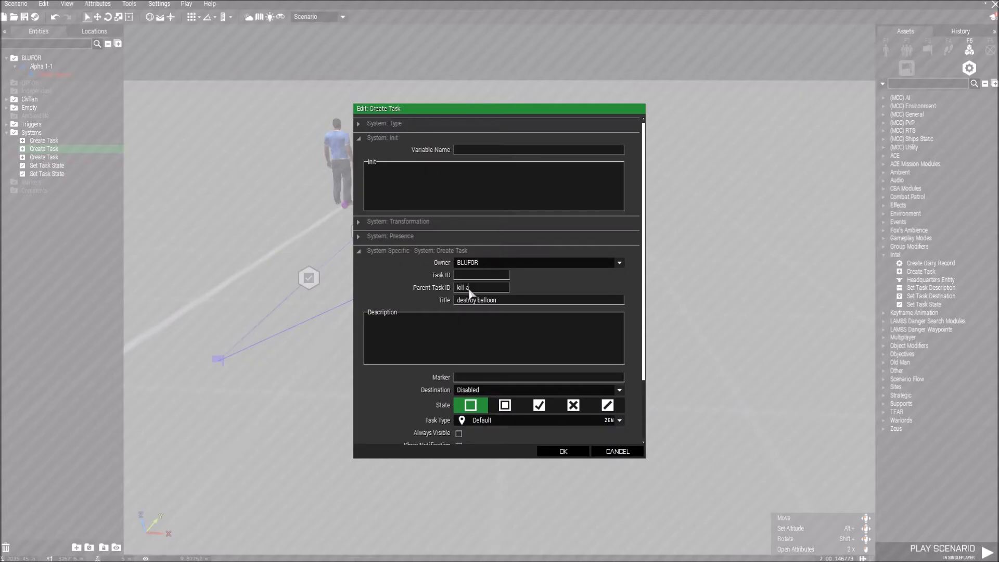
key("Return")
double_click(360, 231)
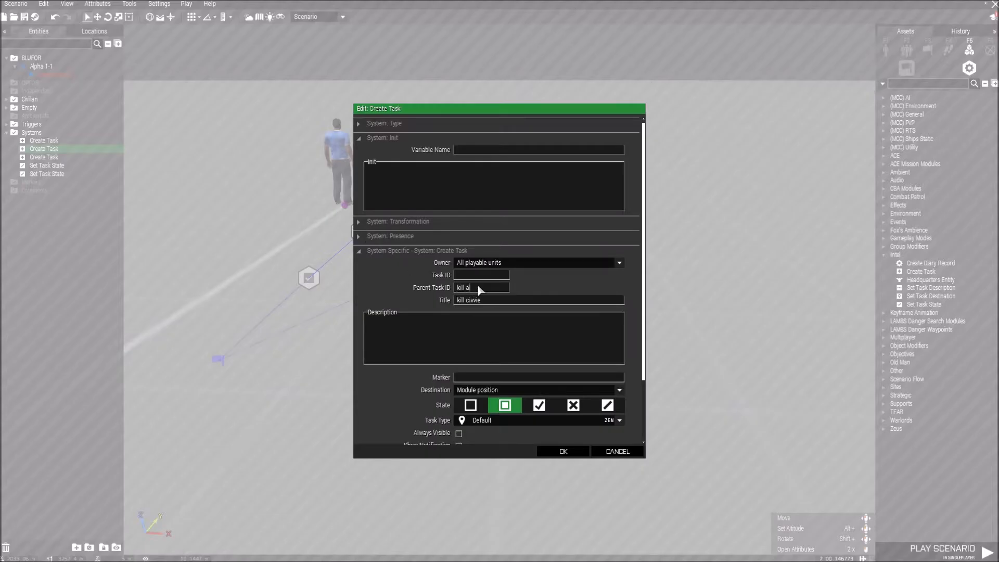
key("Return")
left_click(547, 283)
left_click(607, 237)
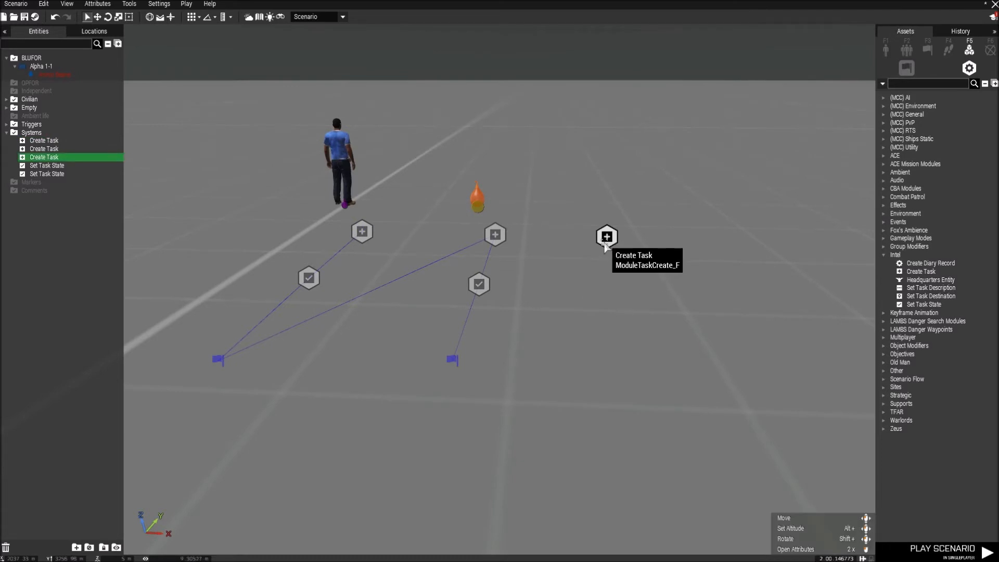
Step: Place a new basic trigger in front of the "kill all" Create Task module
key("w")
key("s")
left_click(927, 50)
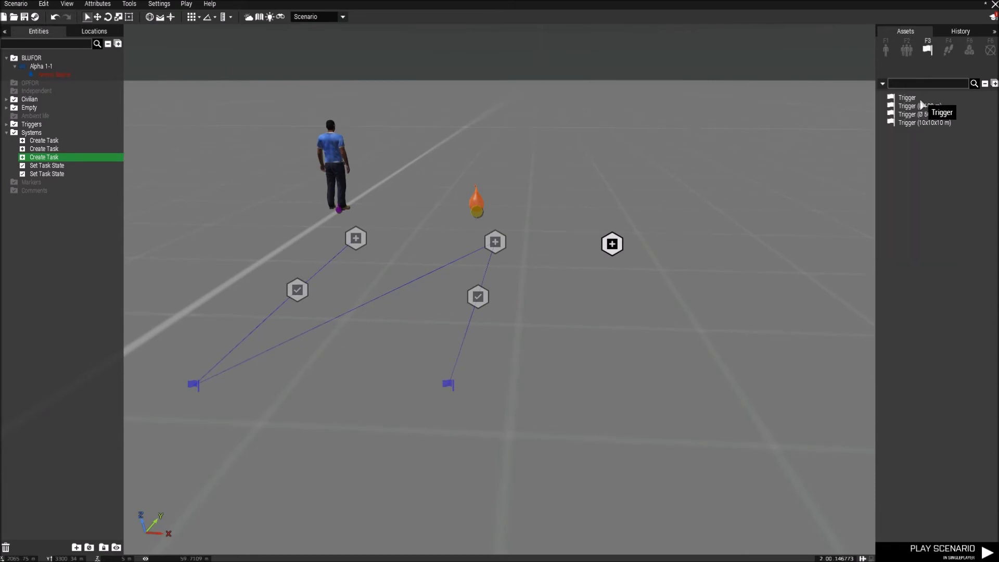
left_click(907, 97)
left_click(602, 384)
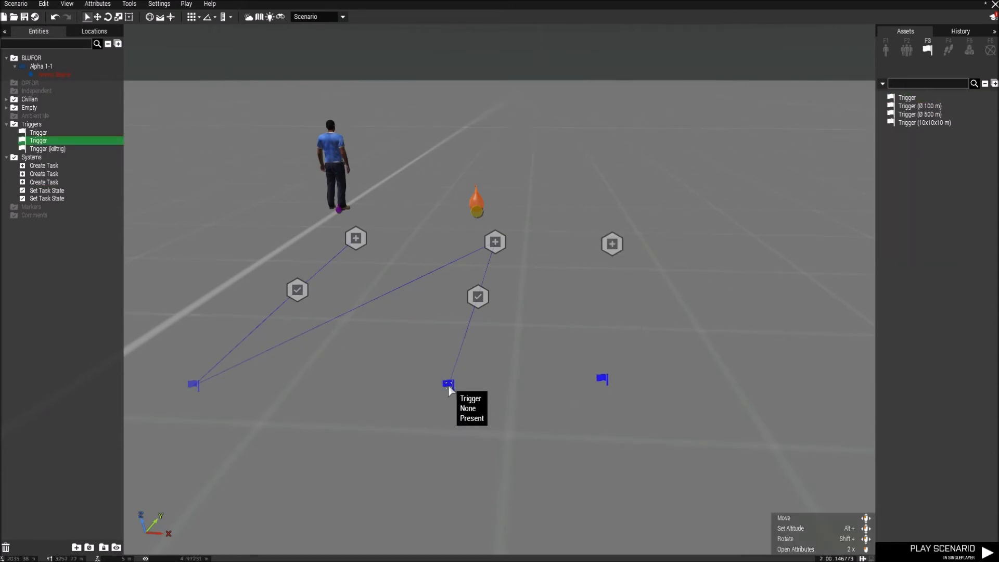
Step: Give the balloon's trigger the variable name destroytrig
left_click(449, 384)
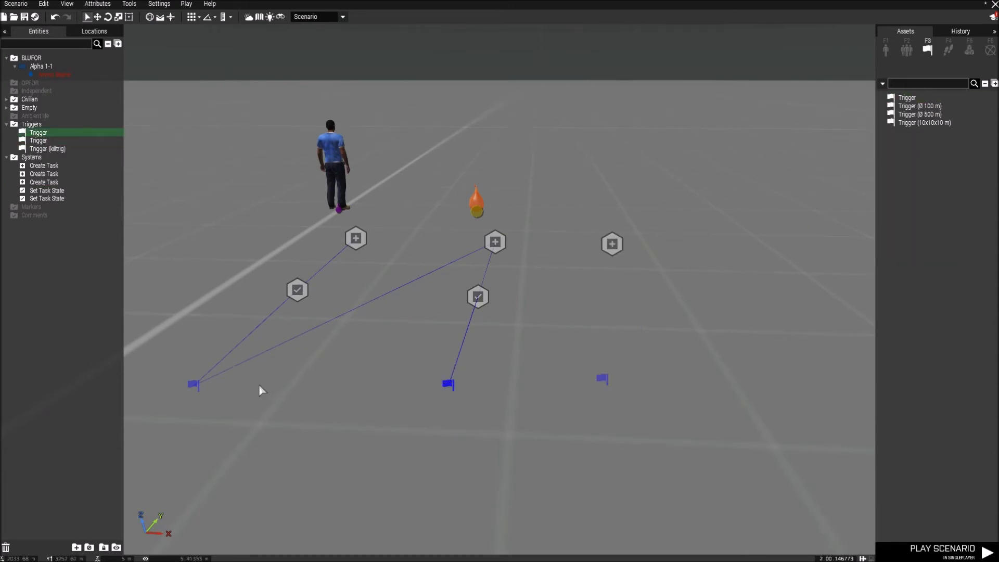
double_click(448, 385)
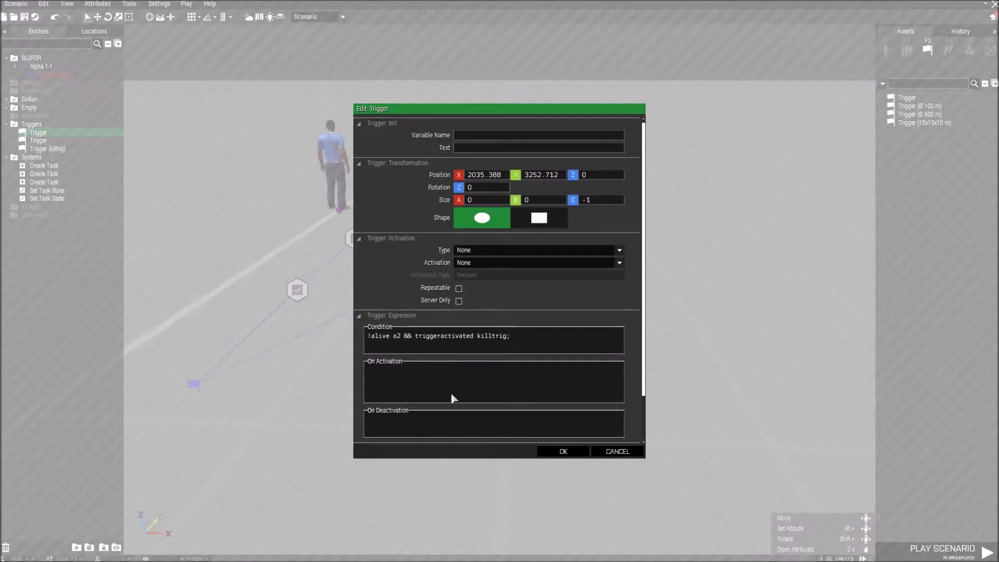
left_click(468, 137)
type("dr")
key("BackSpace")
type("estroytrig")
left_click(563, 451)
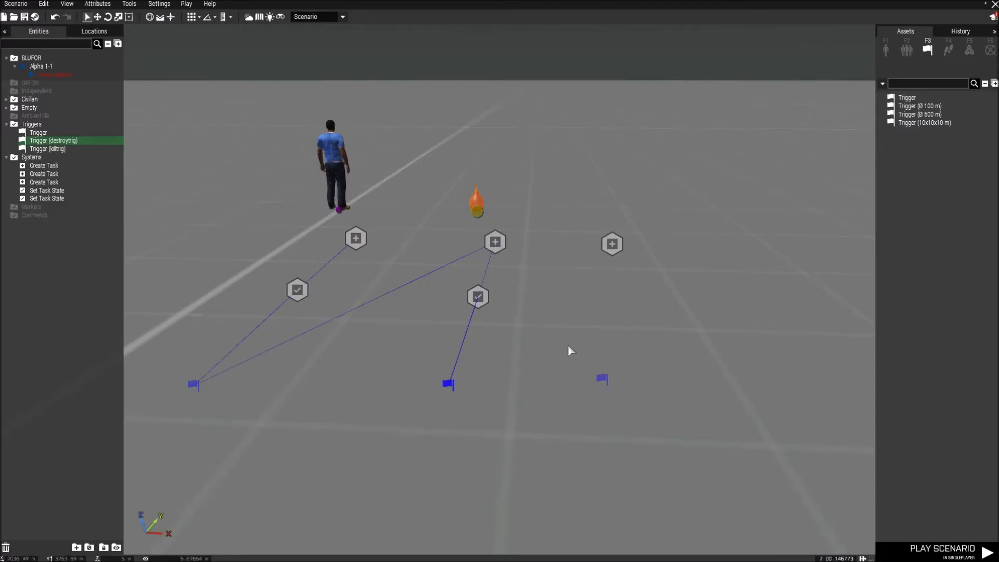
Step: Set the new trigger's condition to "triggeractivated killtrig && triggeractivated destroytrig;" and line it up with the parent task module
left_click(605, 383)
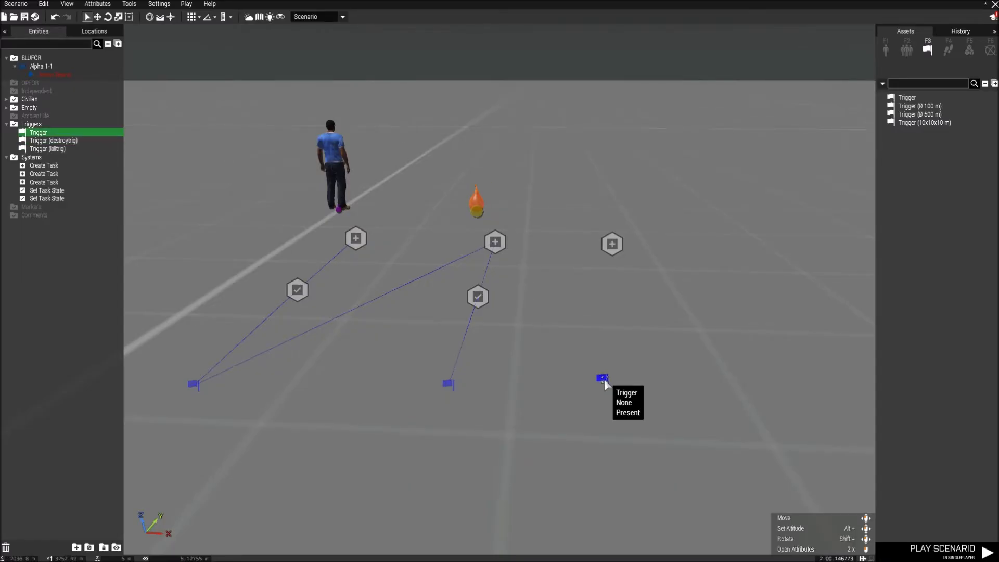
double_click(605, 383)
type("triggeractivated killtrig && triggeractivated destroytrig;")
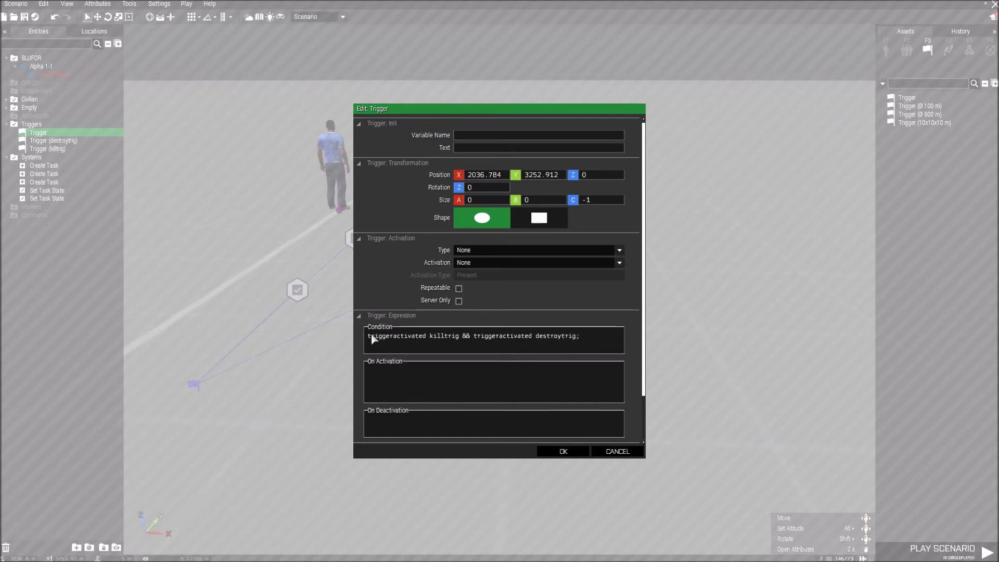
left_click_drag(568, 342, 575, 342)
left_click(562, 451)
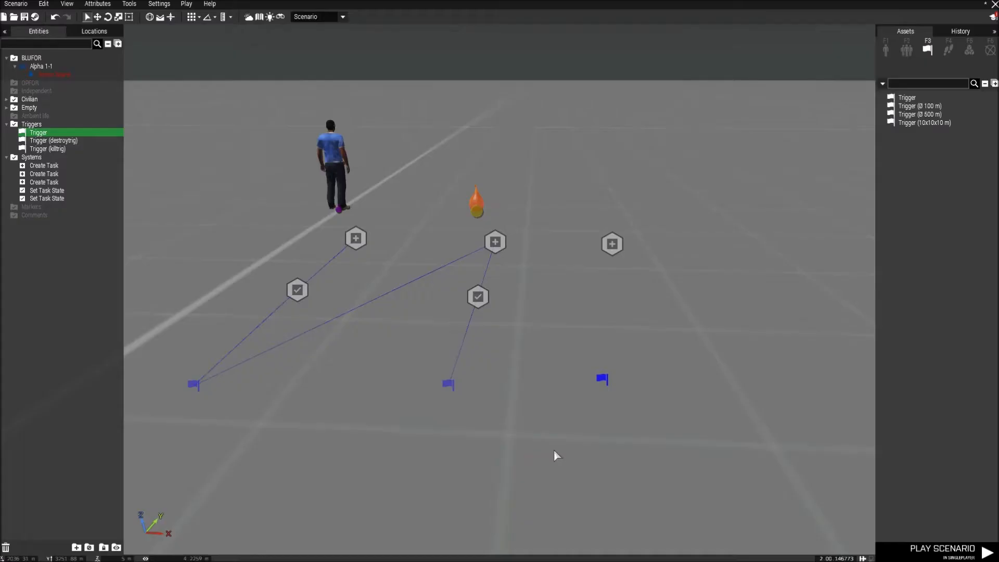
left_click_drag(606, 379, 616, 381)
Step: Copy the balloon's Set Task State module between the parent task module and its trigger, keeping the succeeded state
left_click(478, 297)
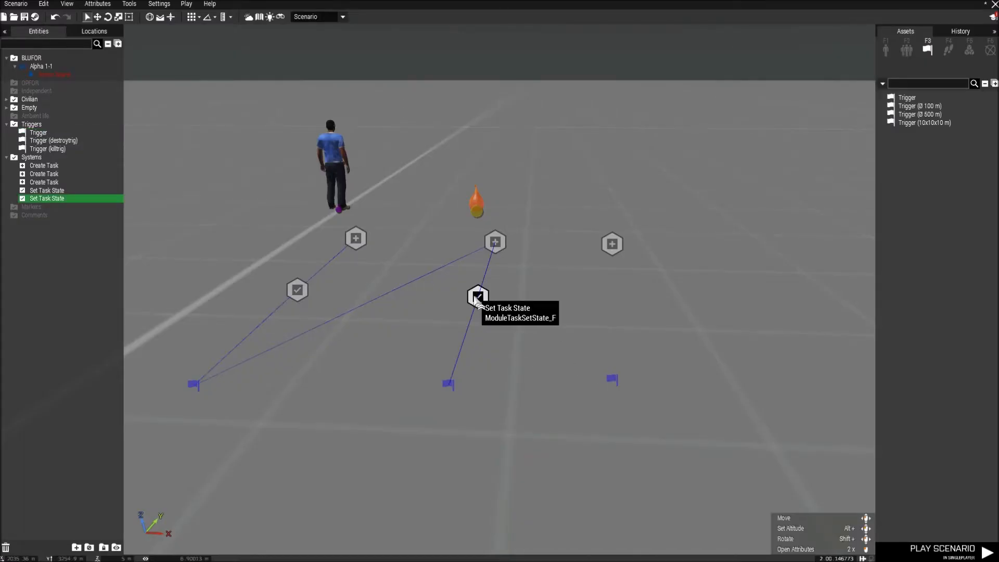
key("ctrl+c")
key("ctrl+v")
double_click(612, 301)
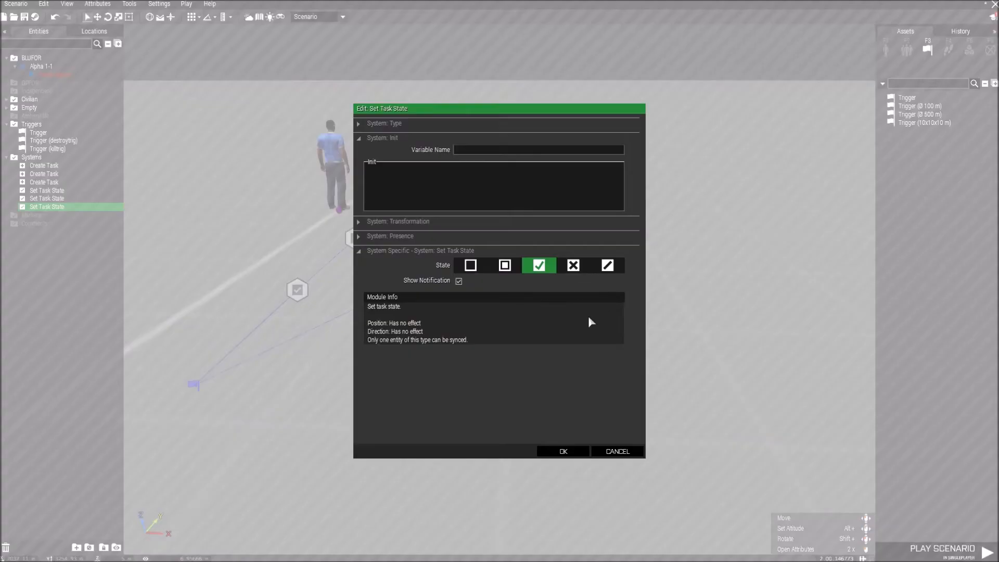
left_click(564, 451)
Step: Sync the new trigger to the copied Set Task State module, and that module to the parent Create Task module
right_click(613, 379)
left_click(606, 387)
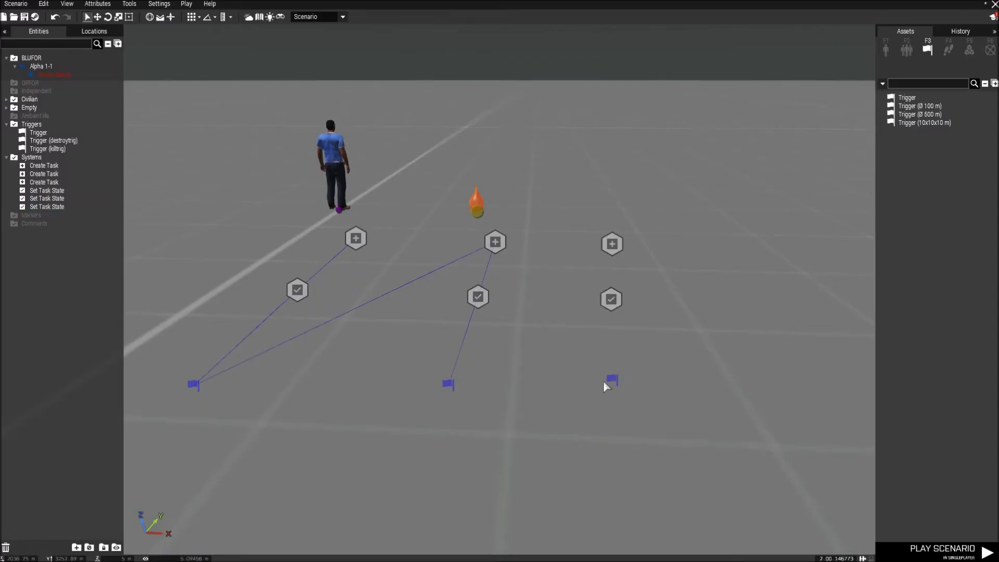
right_click(613, 379)
mouse_move(676, 384)
left_click(749, 382)
left_click(611, 300)
right_click(610, 299)
mouse_move(657, 304)
left_click(752, 301)
left_click(612, 244)
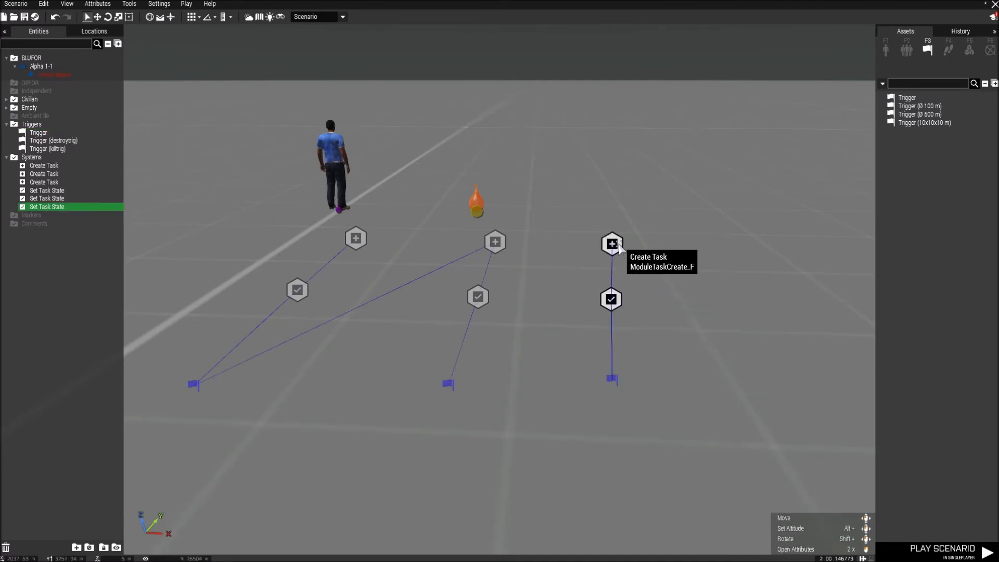
Step: Play the scenario in singleplayer, shoot the civilian and examine the parent task and its subtasks on the map
left_click(186, 4)
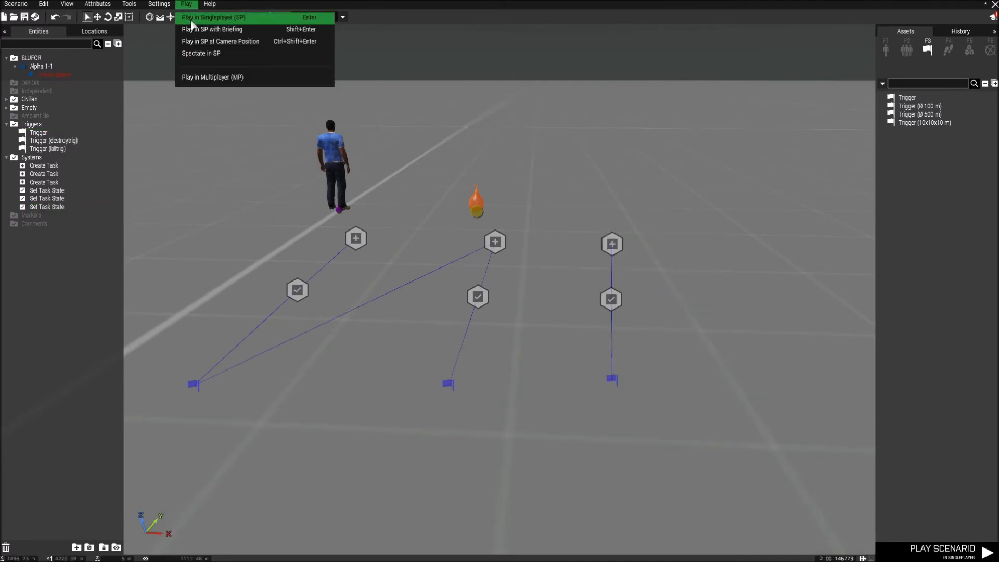
left_click(213, 17)
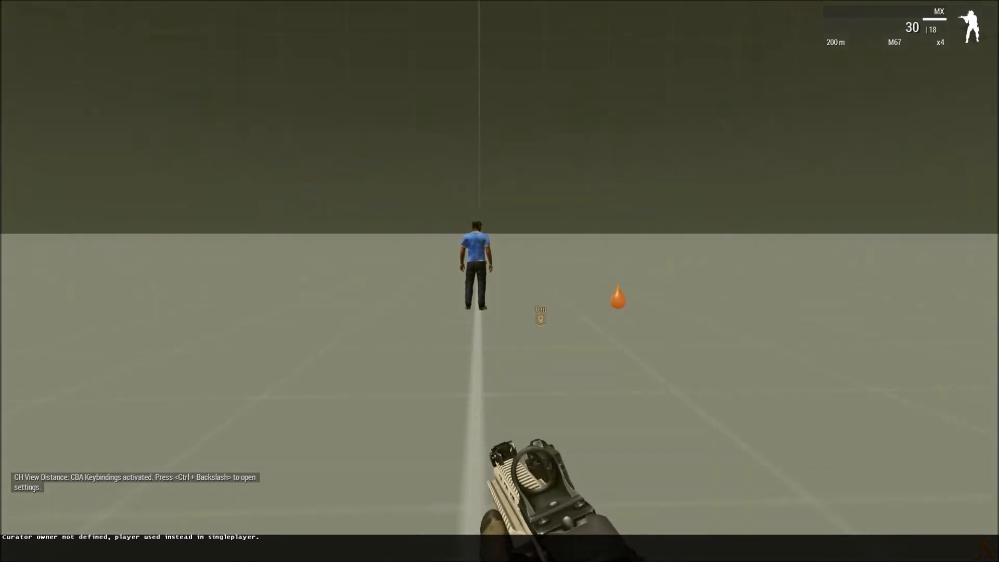
right_click(500, 281)
left_click(500, 281)
right_click(500, 281)
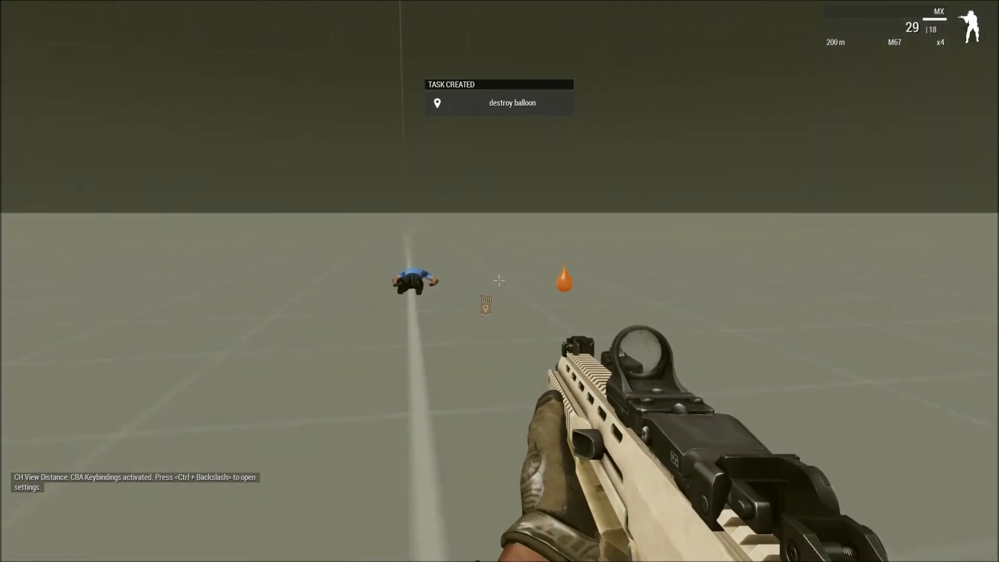
key("m")
left_click(34, 46)
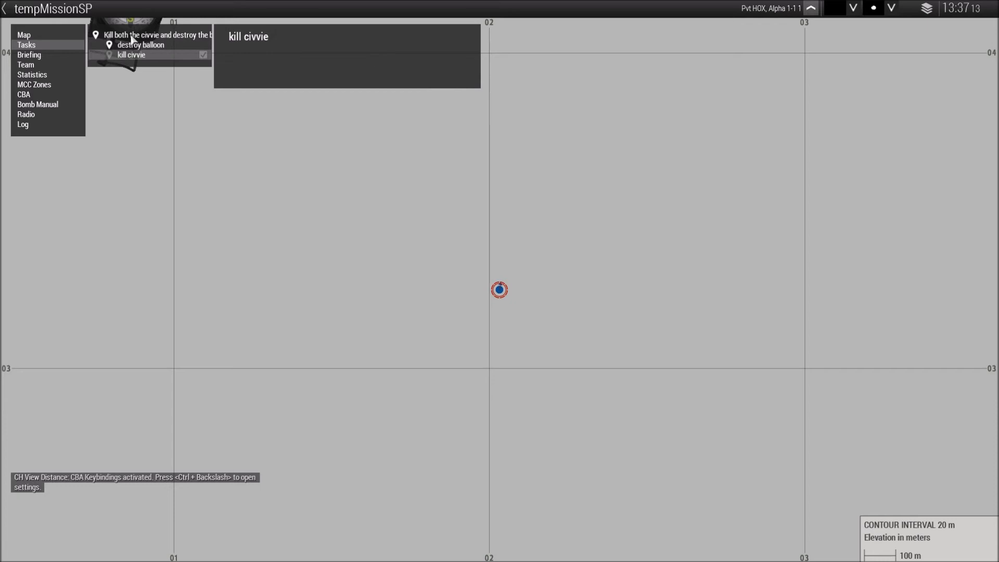
key("m")
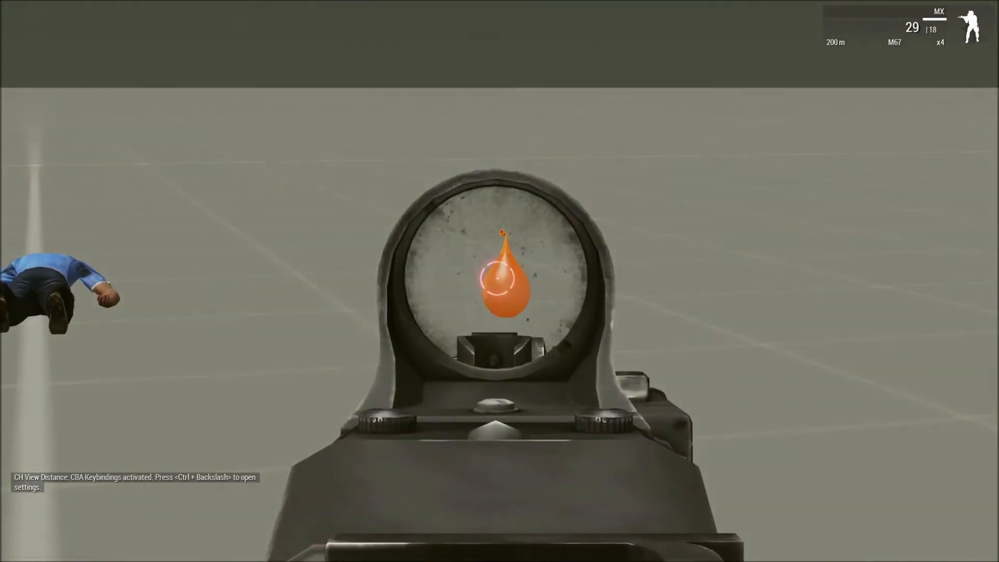
Step: Shoot the balloon, examine the parent task's completion on the map and return to the editor
left_click(499, 280)
right_click(499, 281)
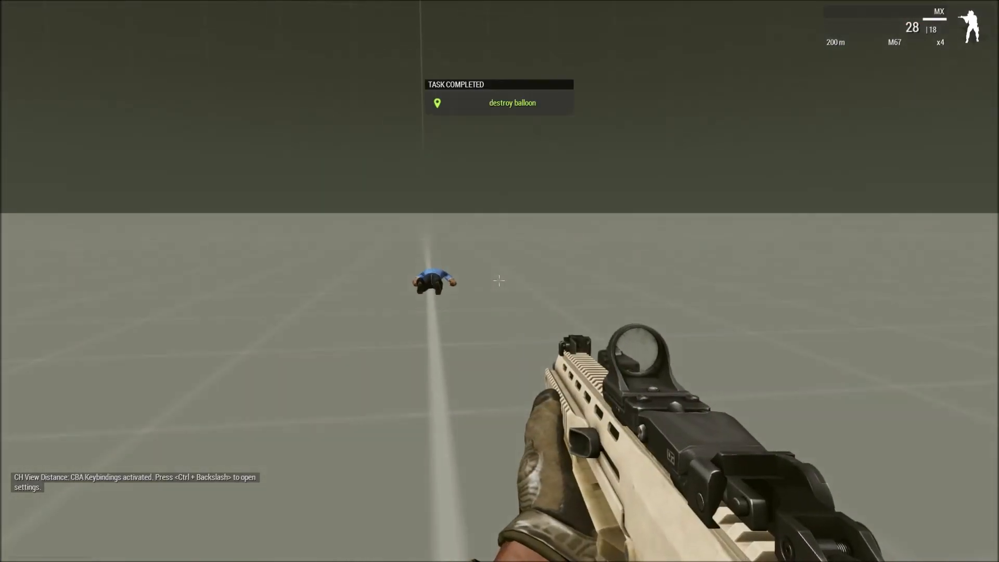
key("m")
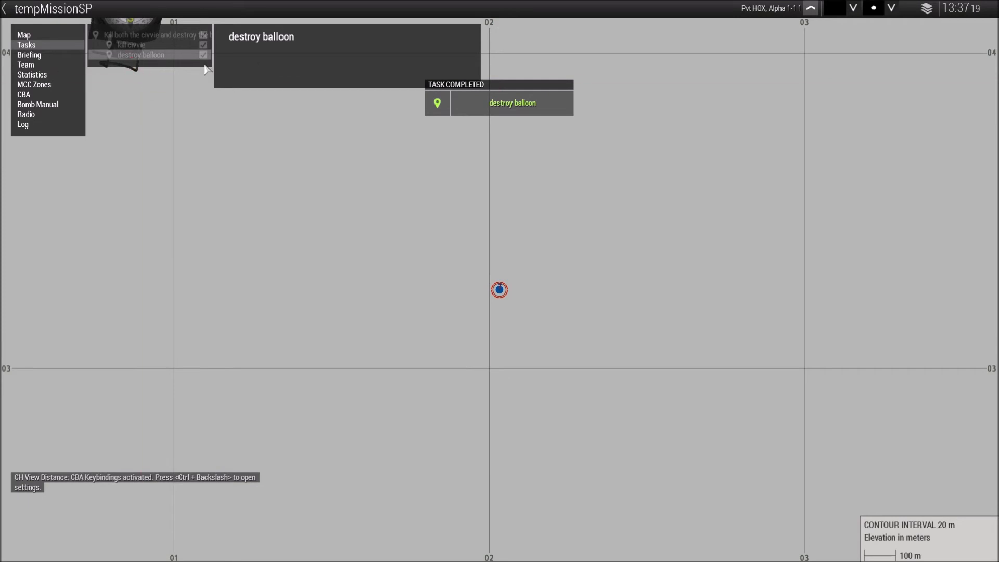
scroll(230, 127, "up", 5)
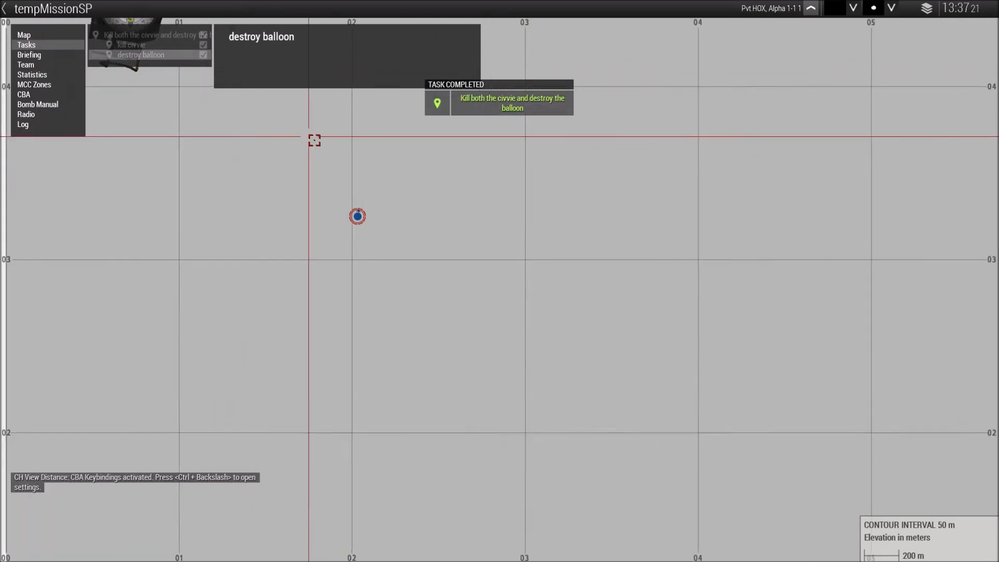
scroll(454, 311, "down", 3)
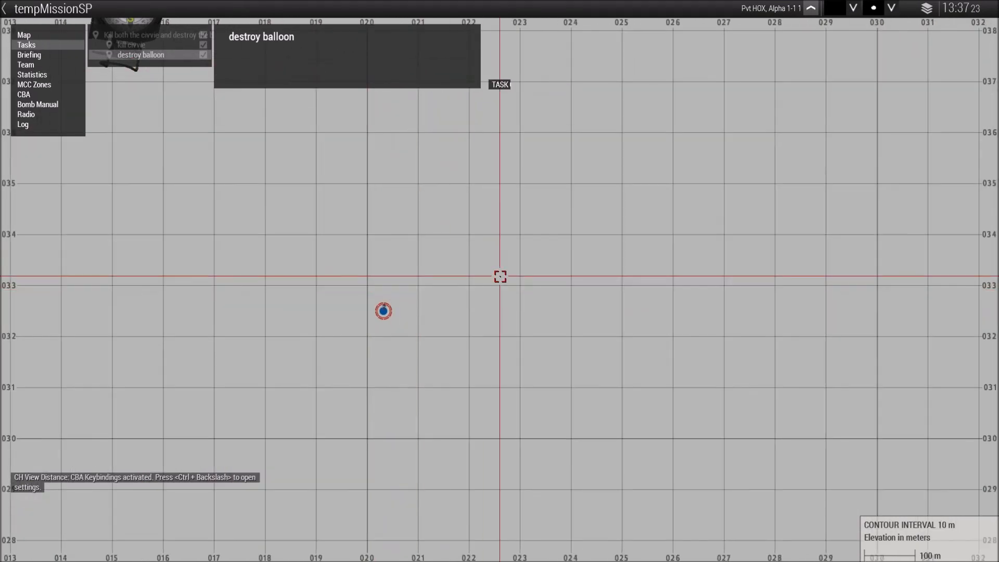
key("Escape")
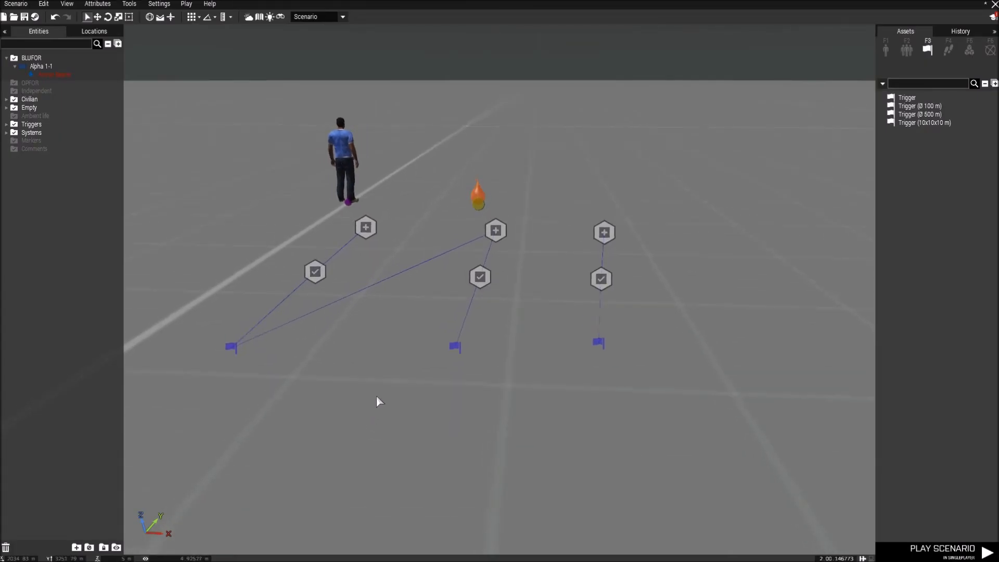
key("s")
key("w")
key("w")
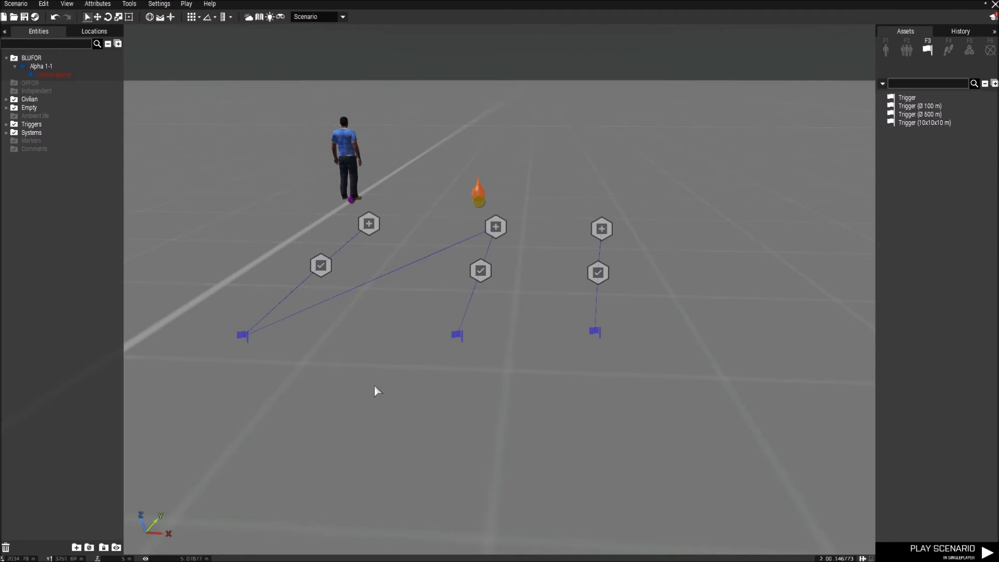
key("s")
key("w")
Step: Replace && with || in the parent task trigger's condition so that either killtrig or destroytrig activates it
right_click_drag(590, 346, 589, 360)
key("s")
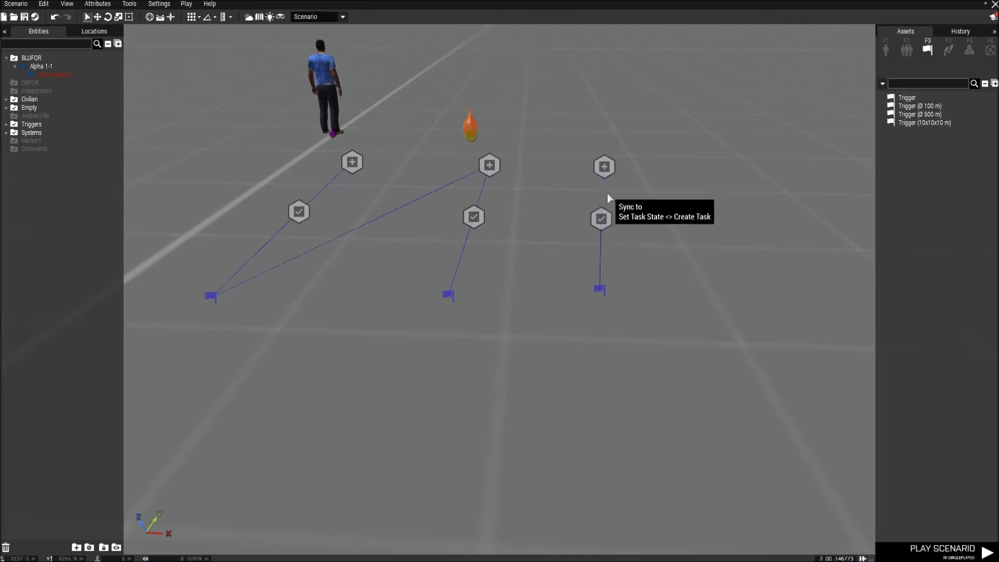
left_click(609, 172)
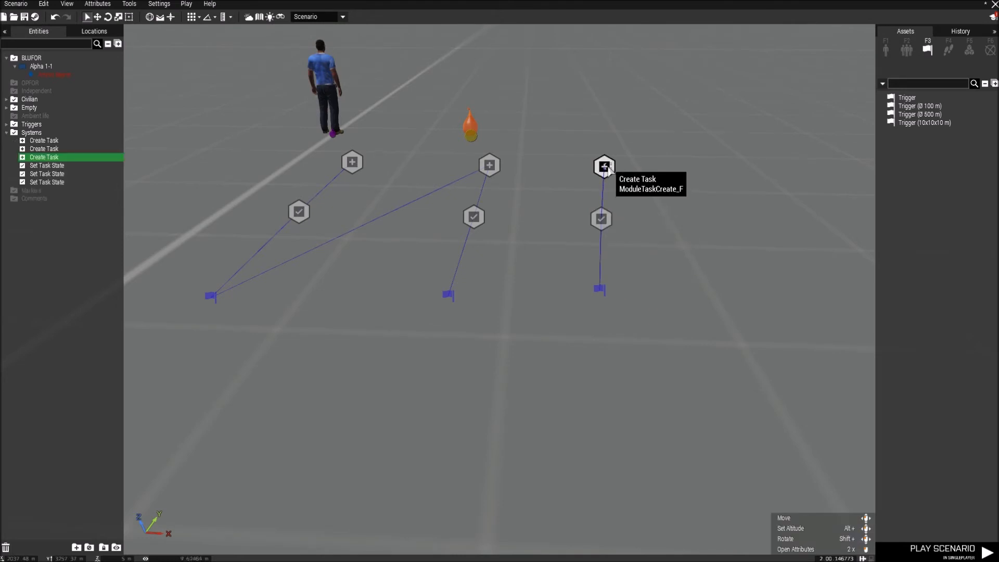
double_click(600, 290)
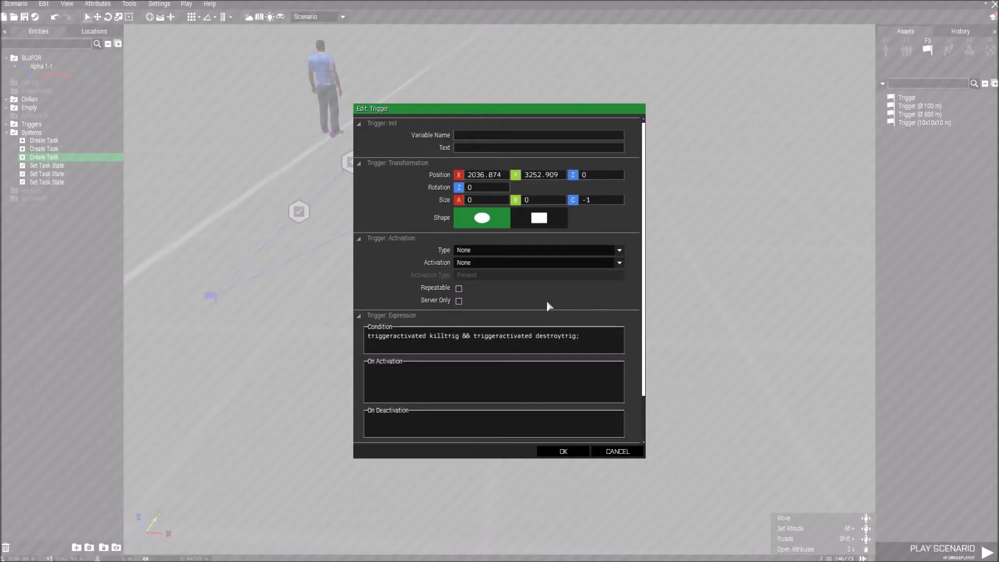
double_click(464, 338)
type("||")
key("Return")
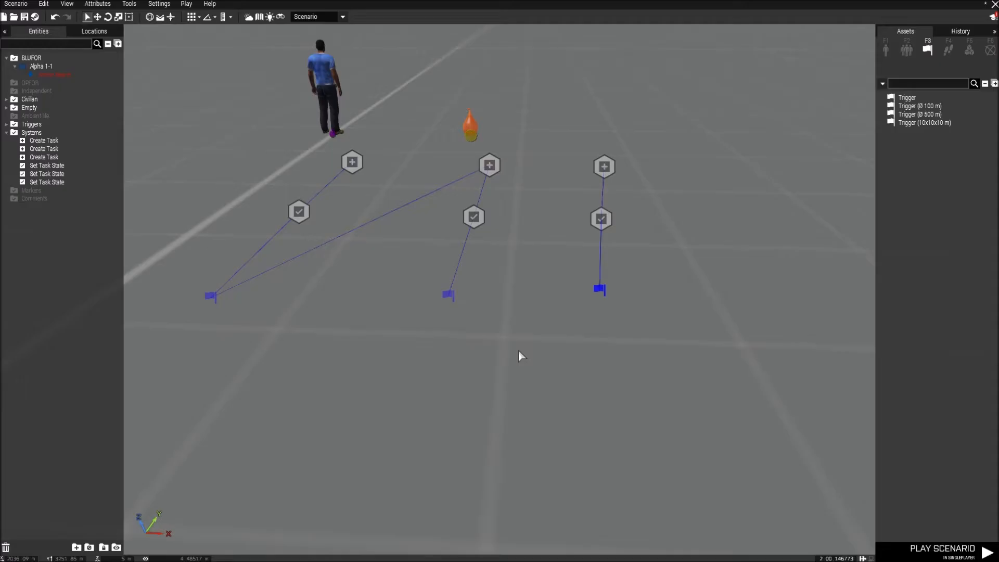
Step: Play the scenario in singleplayer and shoot the civilian
key("s")
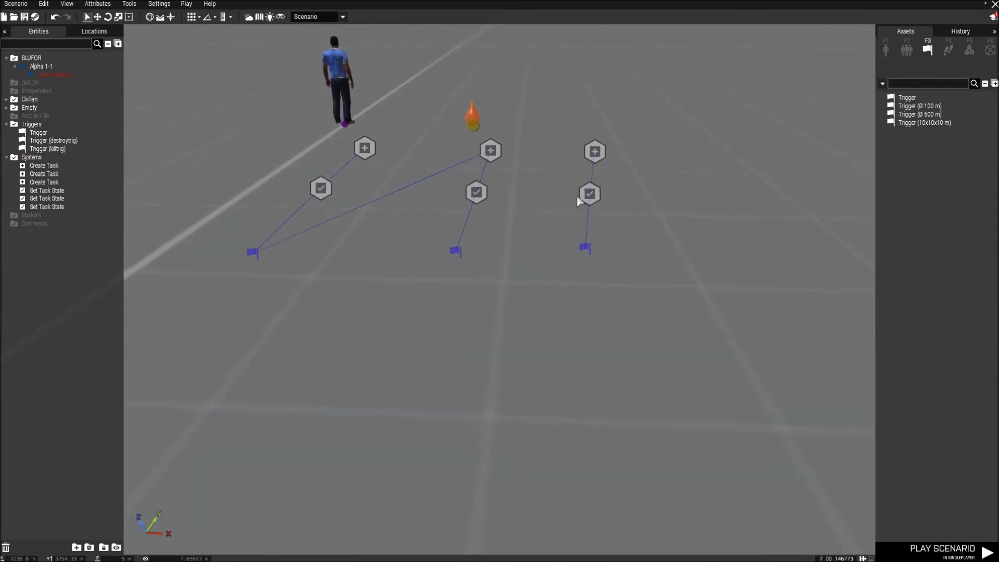
key("w")
key("a")
key("s")
left_click(186, 6)
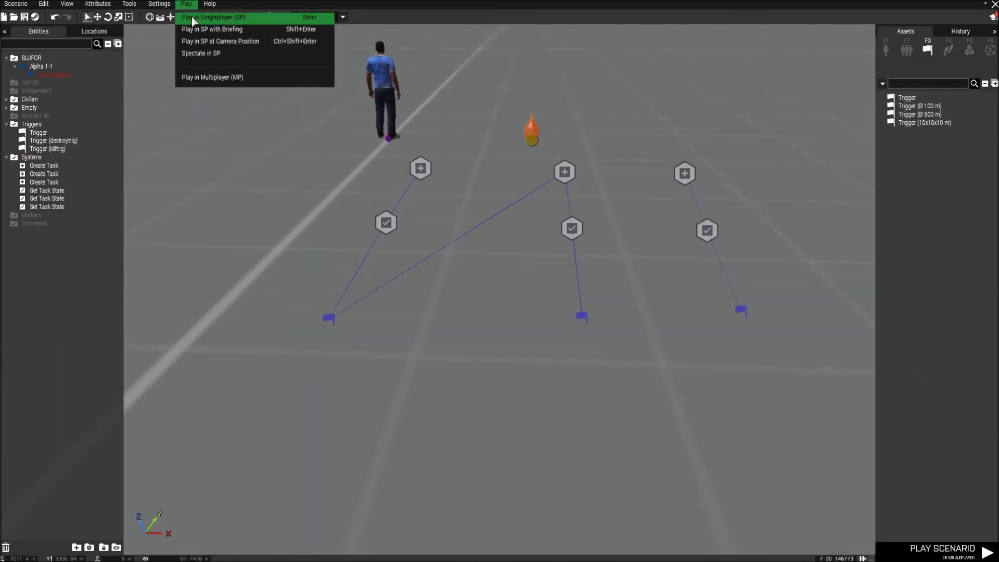
left_click(193, 19)
right_click(499, 281)
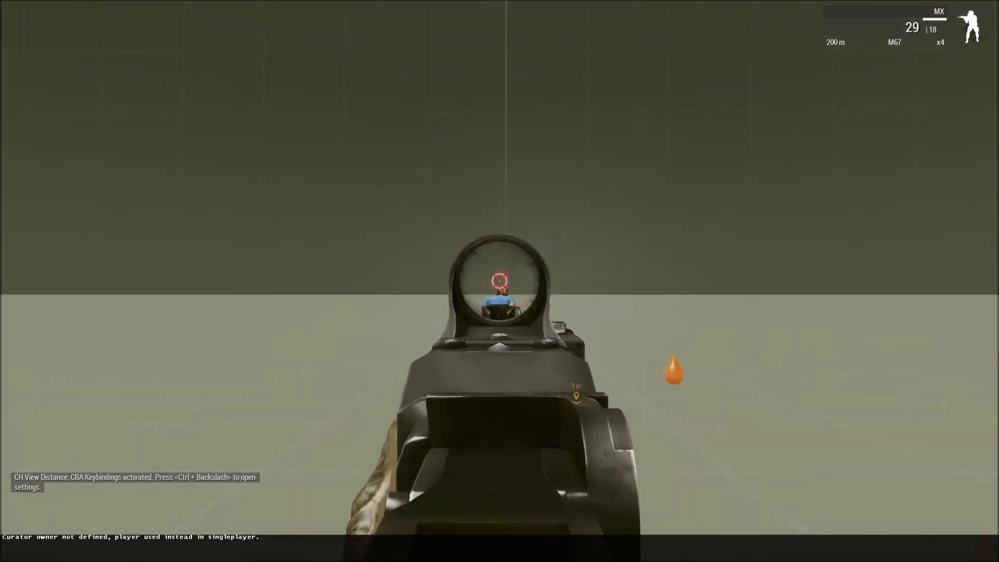
right_click(500, 281)
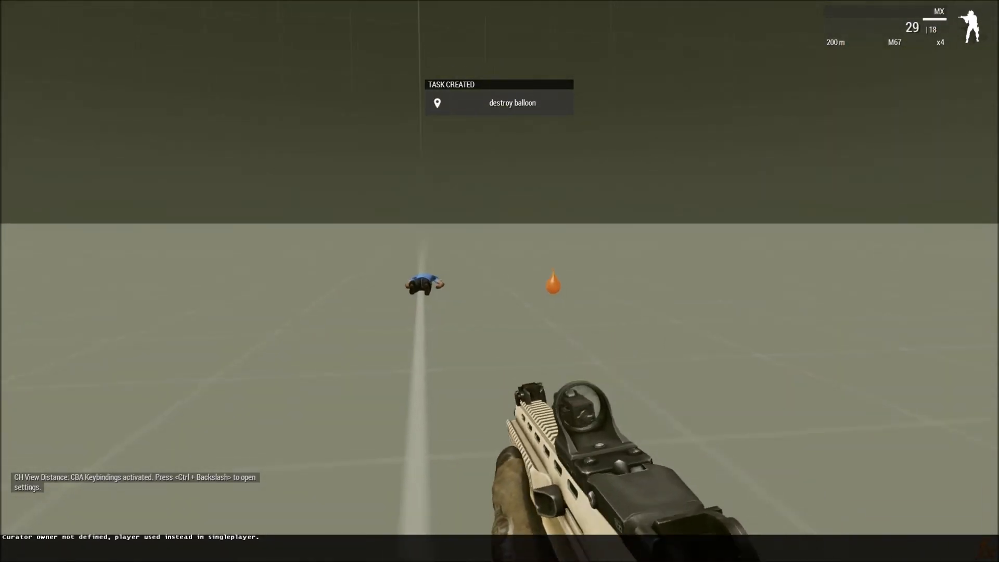
Step: Examine the parent task and its subtasks on the map, and return to the editor
key("m")
left_click(26, 45)
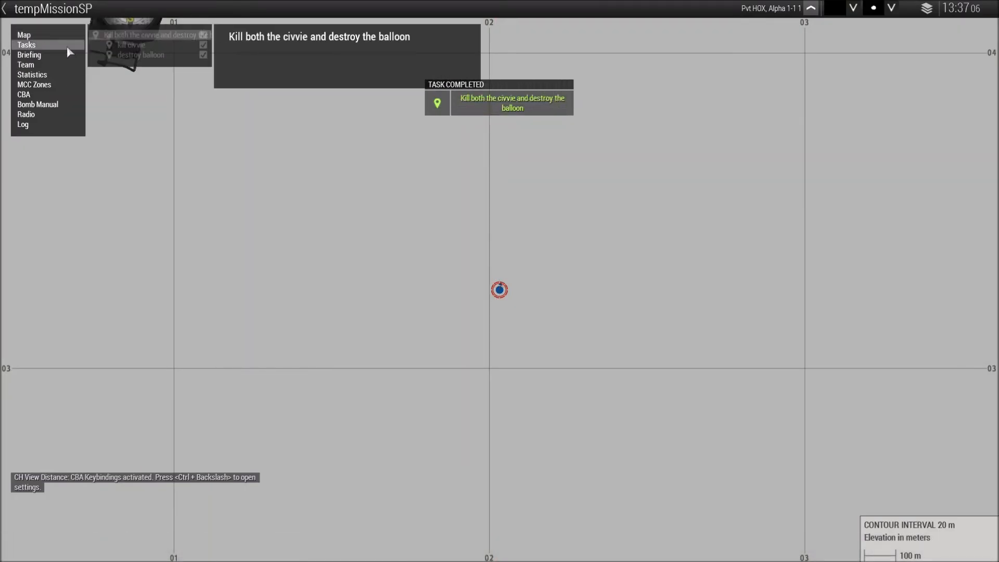
key("m")
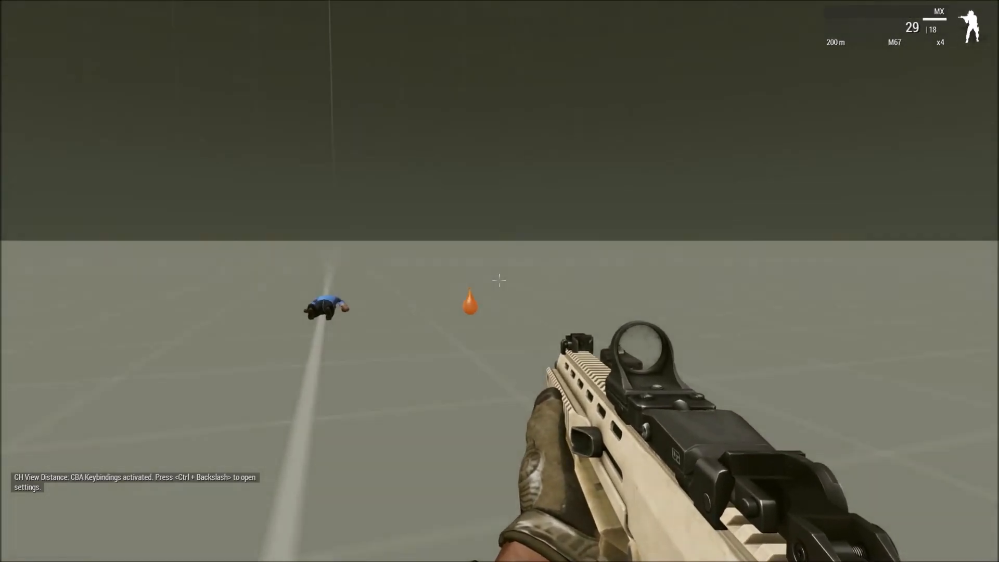
right_click(499, 280)
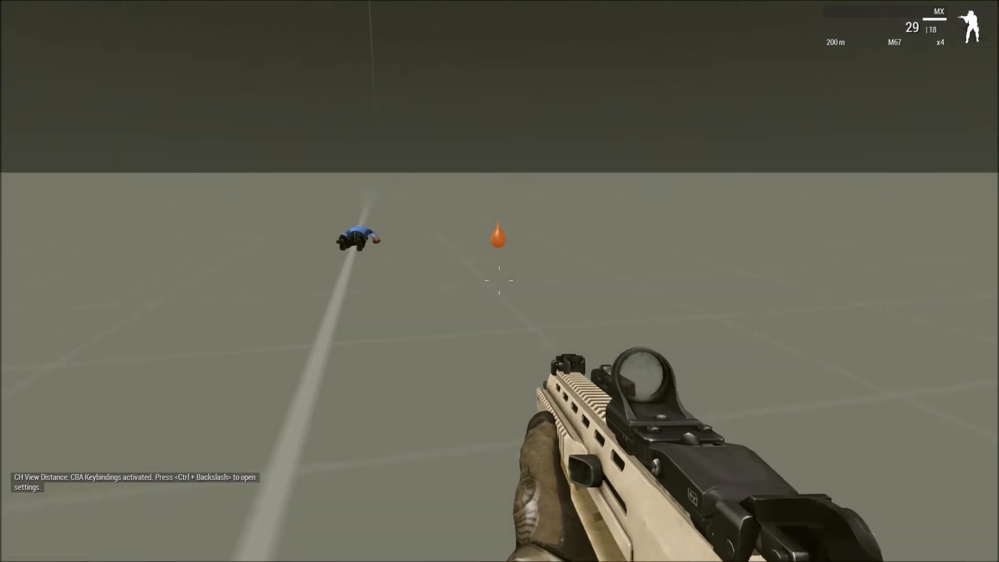
right_click(499, 281)
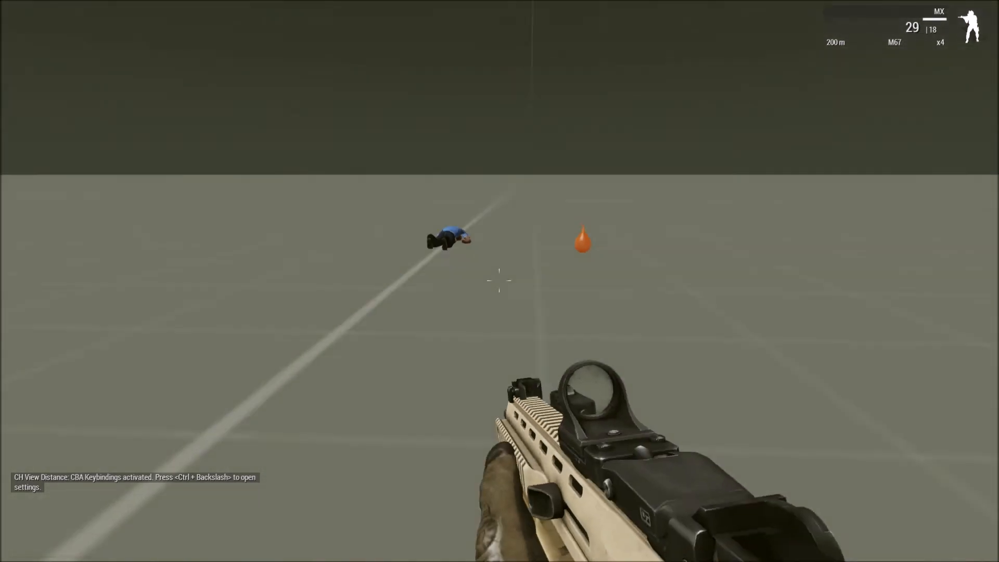
key("a")
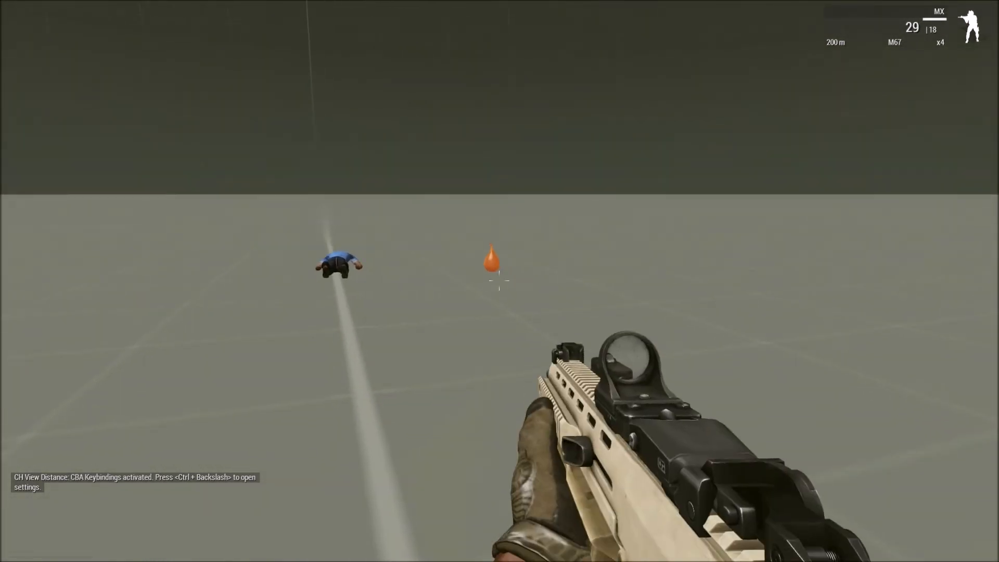
right_click(499, 280)
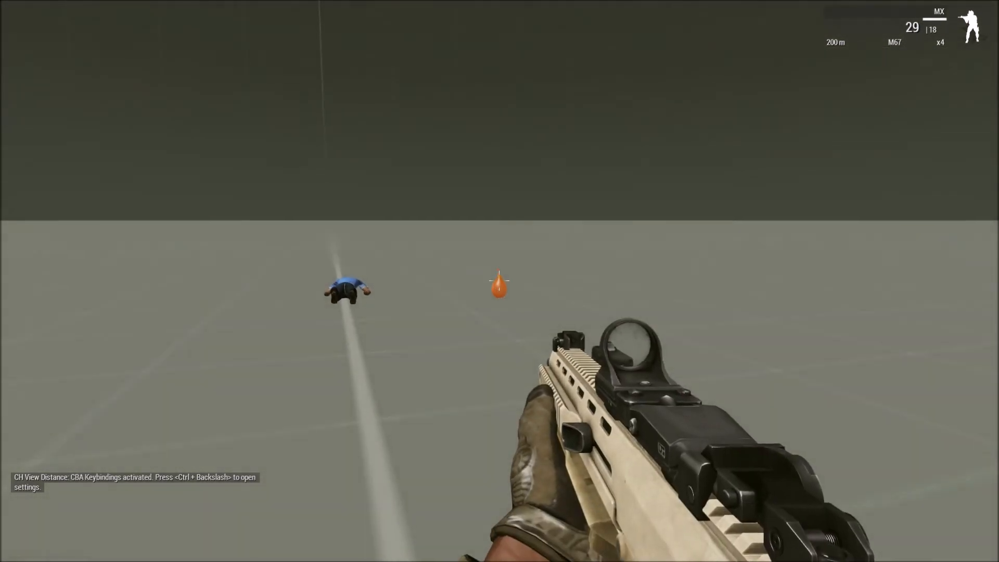
key("Escape")
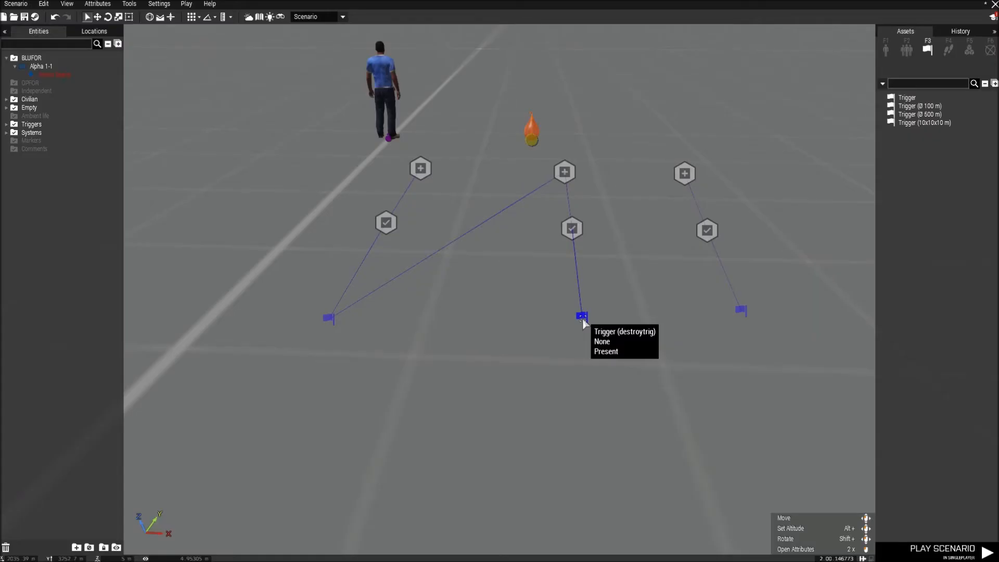
Step: Remove the killtrig requirement from the destroytrig trigger's condition, leaving only "!alive a2;"
double_click(582, 315)
left_click_drag(510, 336, 419, 347)
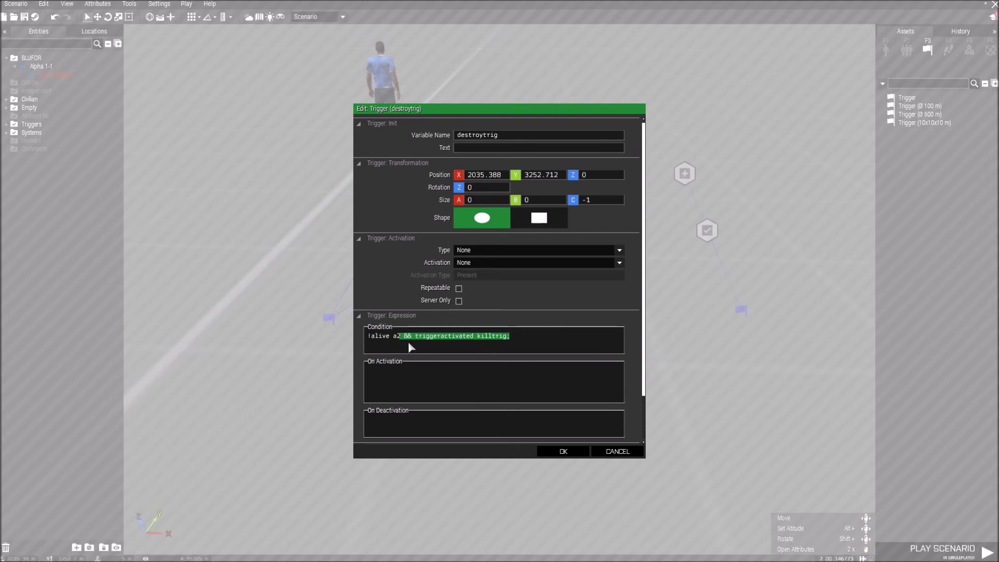
type(";")
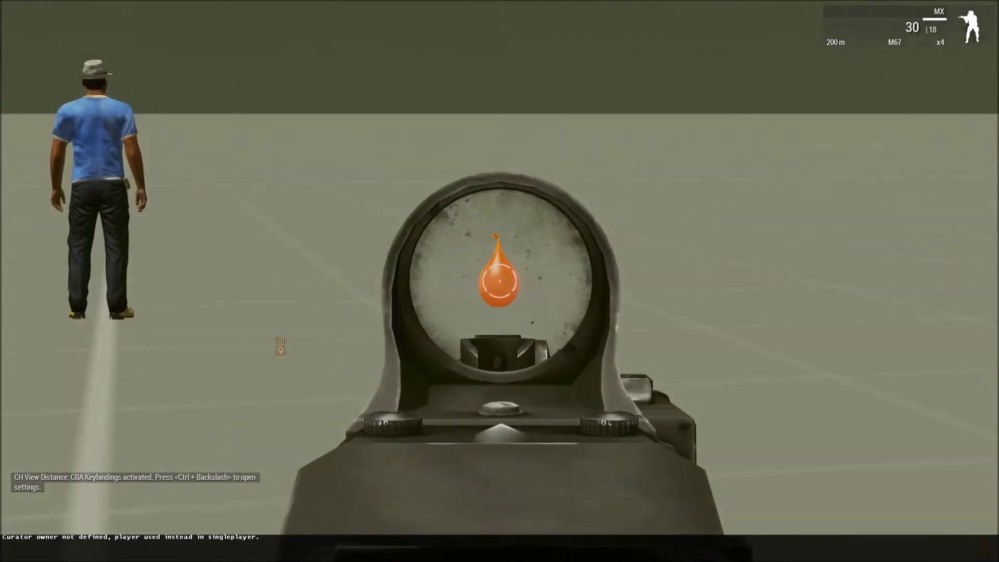
Step: Playtest the scenario by shooting only the balloon, and examine the task list on the map
left_click(499, 280)
right_click(499, 281)
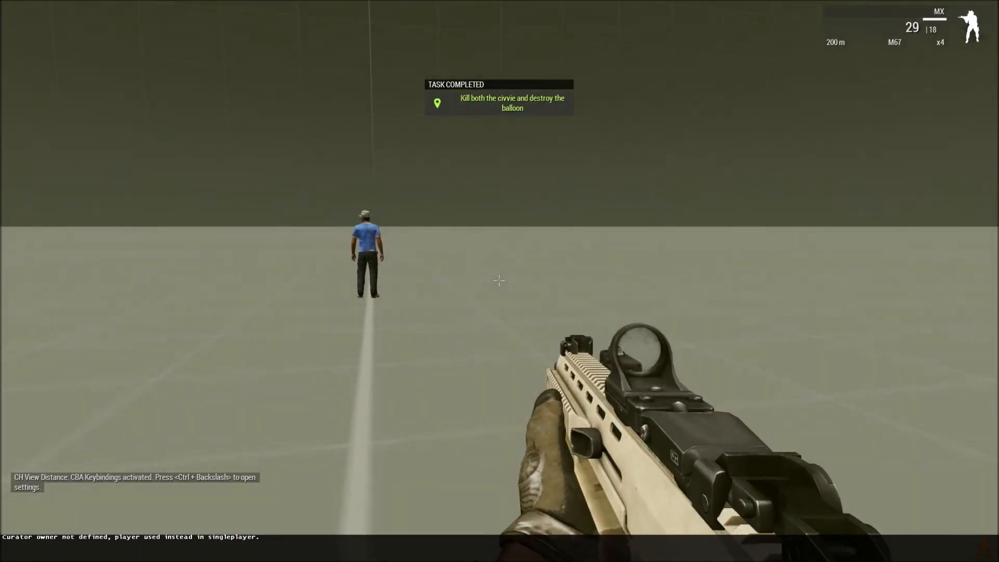
key("m")
left_click(31, 45)
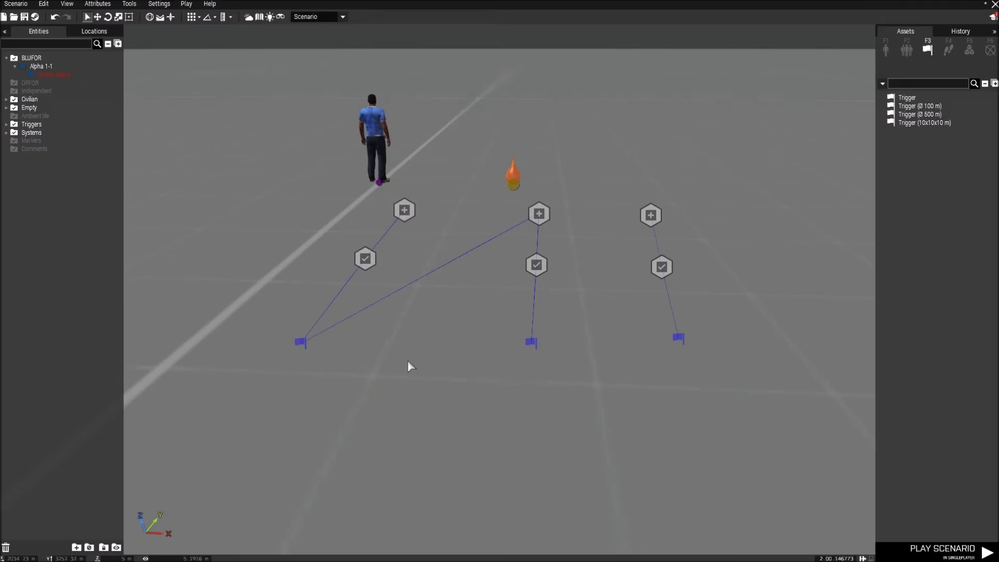
Step: Place a 10x10x10 m trigger at the civilian's position
left_click(511, 187)
left_click(479, 311)
scroll(479, 312, "down", 3)
key("w")
key("a")
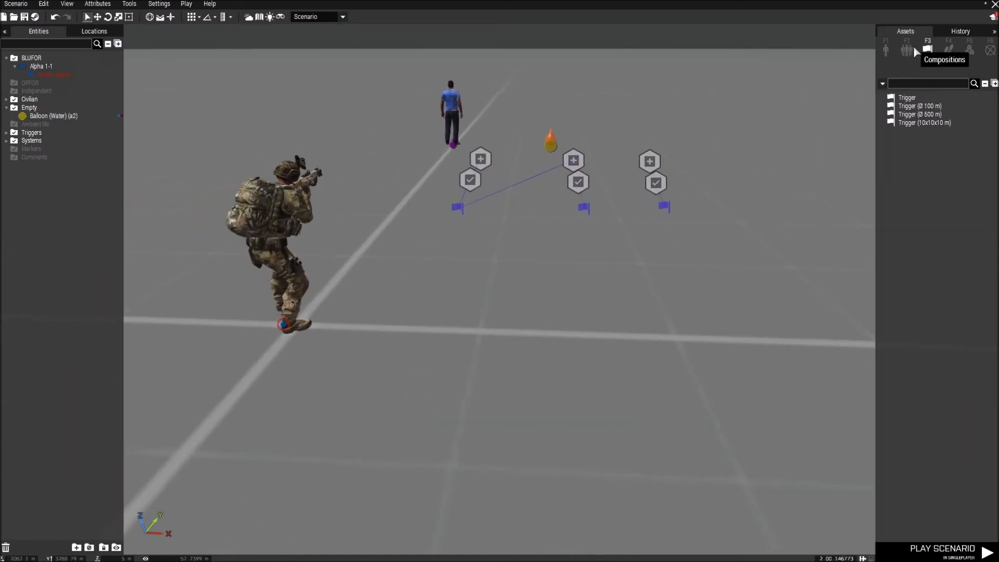
left_click(921, 122)
key("d")
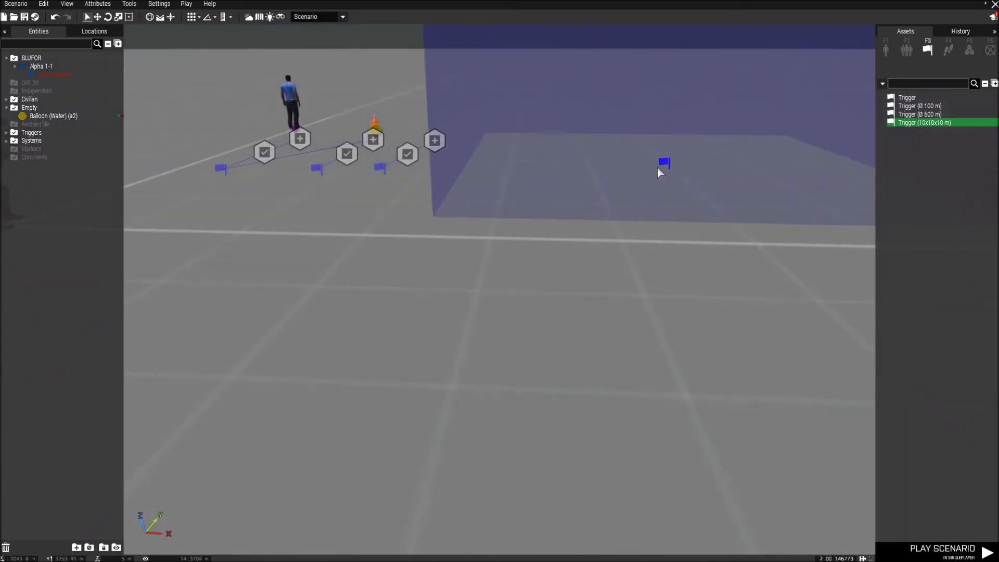
key("w")
key("a")
left_click(407, 155)
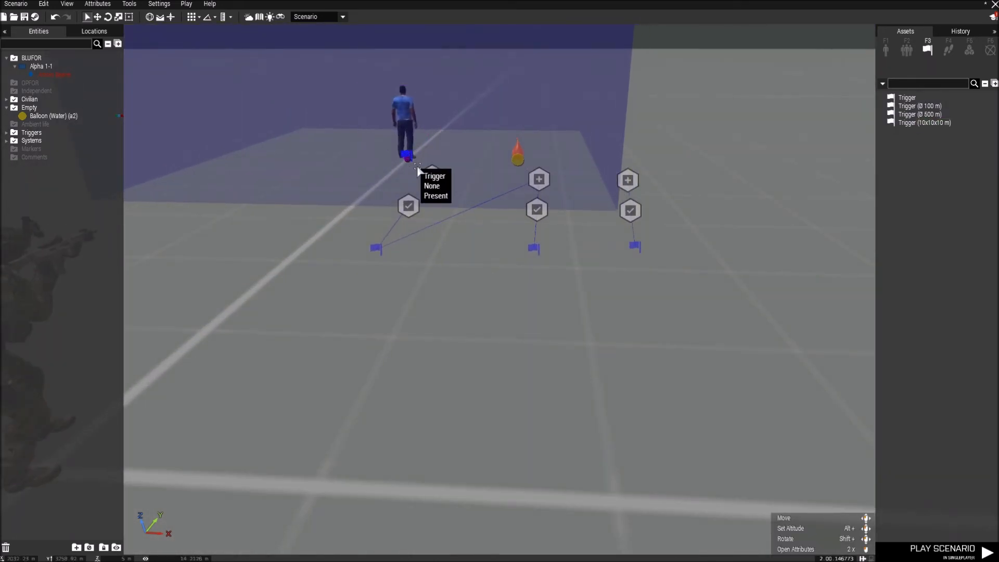
Step: Set the activation of the area trigger beside the civilian to Any Player
right_click_drag(496, 257, 426, 251)
key("d")
key("w")
mouse_move(458, 170)
left_mouse_down()
mouse_move(460, 183)
mouse_move(446, 167)
left_mouse_up()
right_click_drag(471, 227, 483, 245)
key("w")
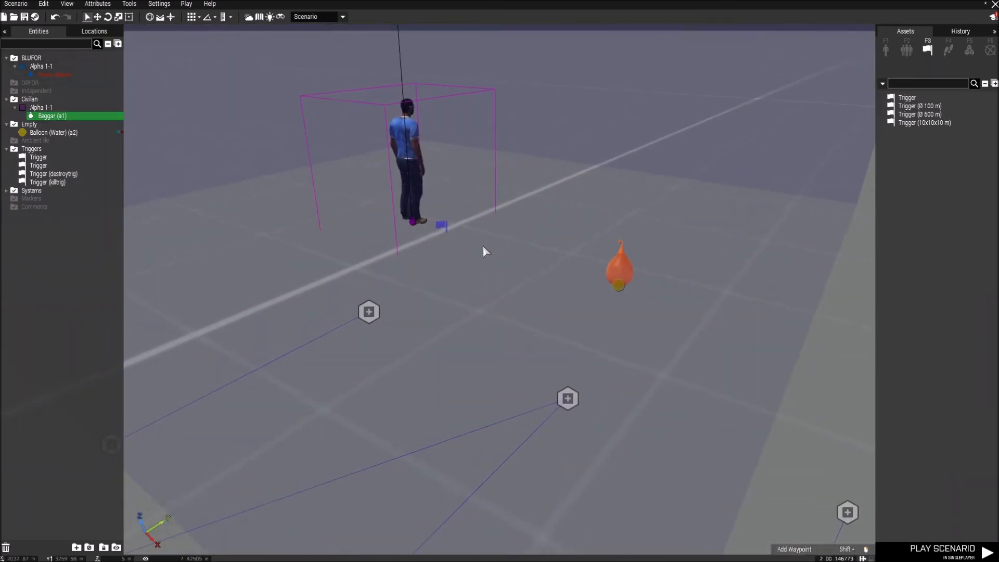
left_click(446, 225)
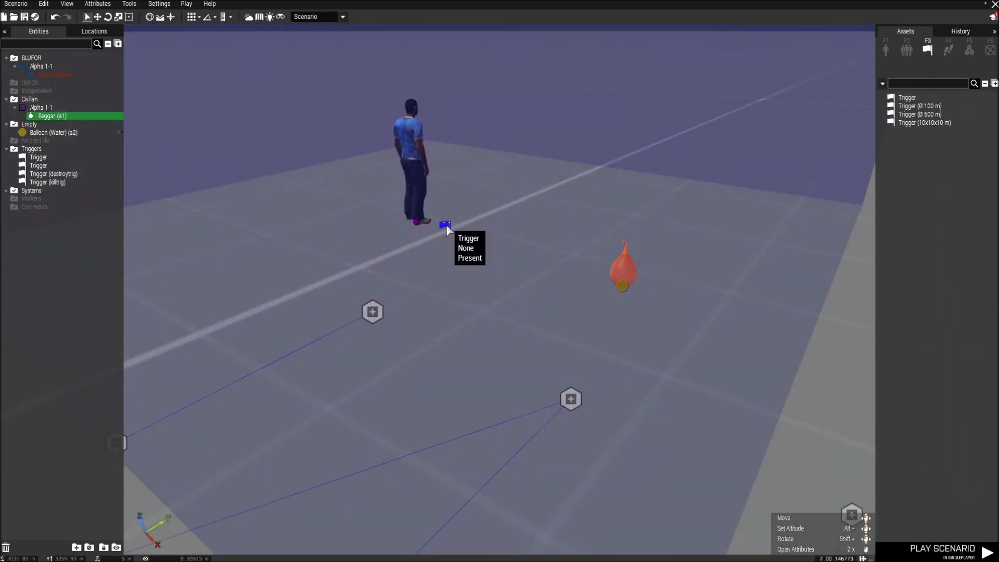
double_click(446, 225)
left_click(464, 263)
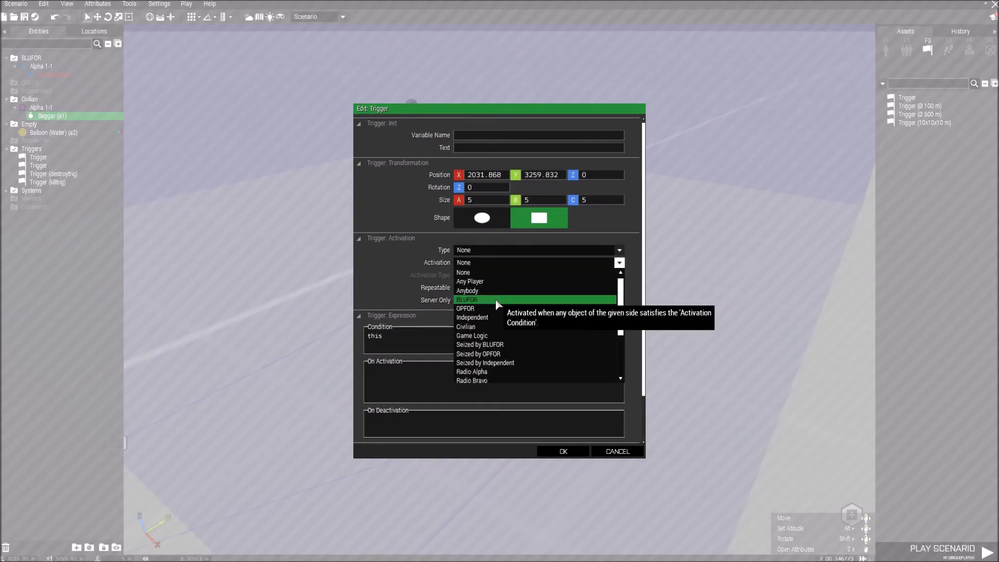
left_click(491, 281)
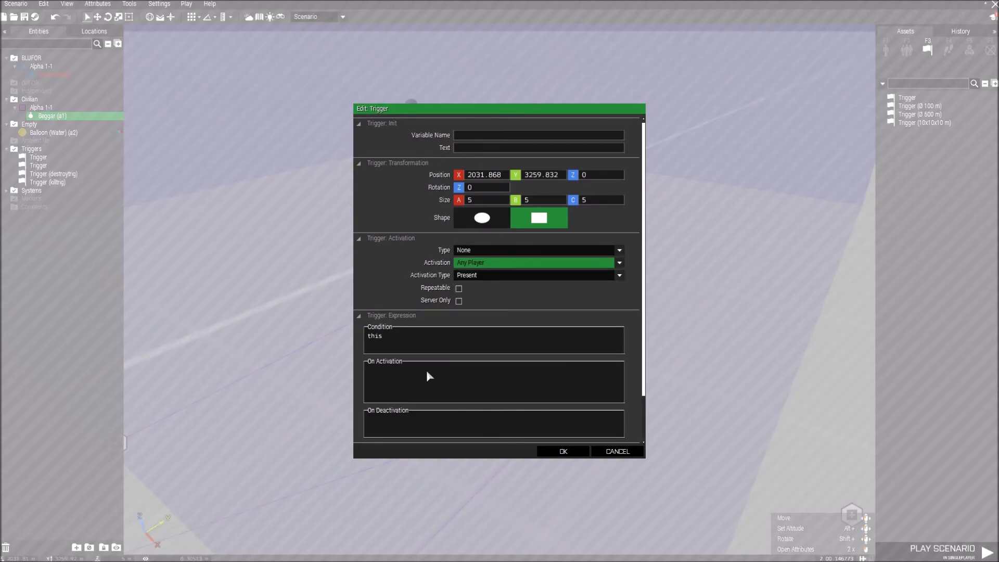
Step: Enter hint "You're in the civ zone"; as the area trigger's On Activation expression and accept its attributes
left_click(382, 369)
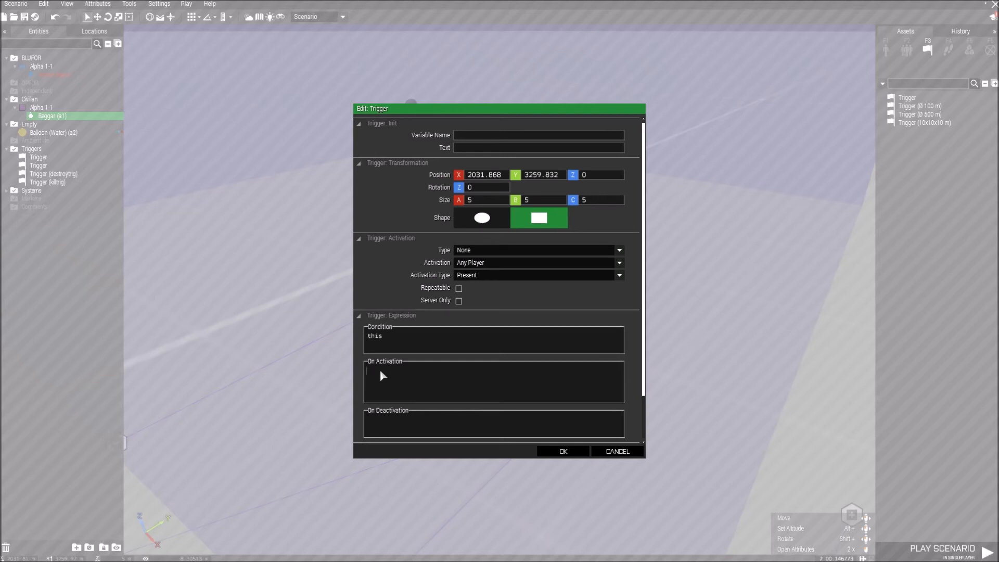
type("hint \"")
type("u're i")
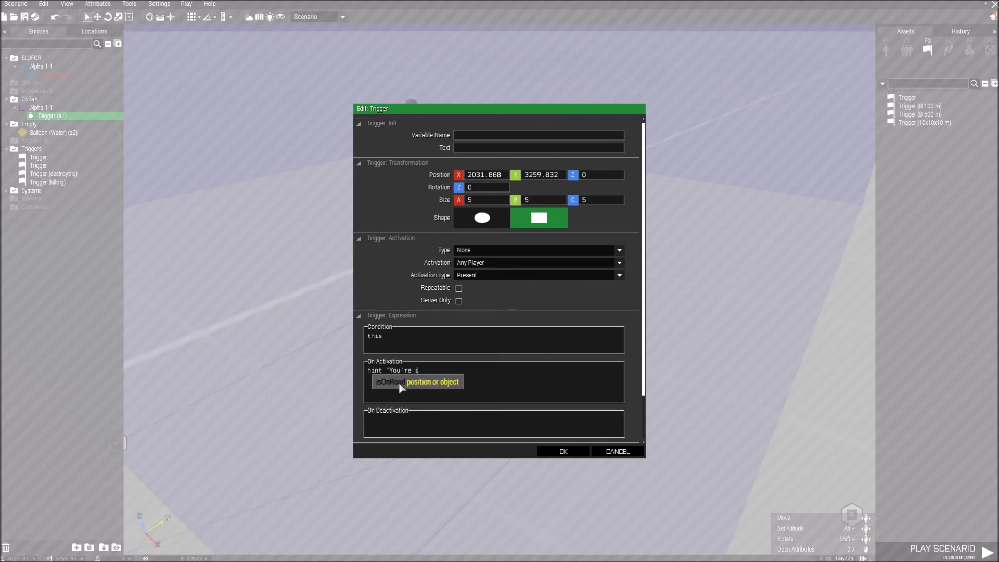
type("n the civ zone\";")
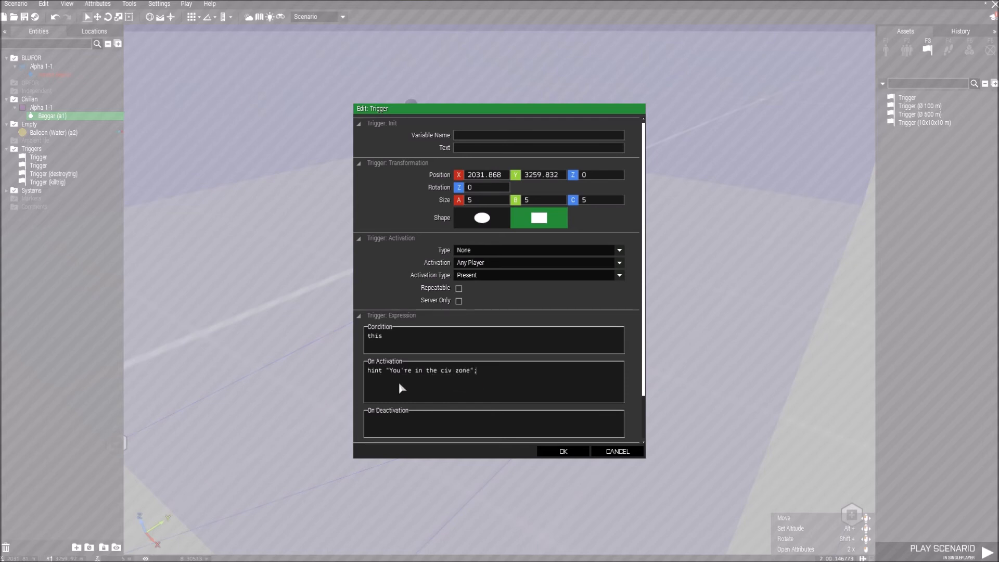
scroll(579, 294, "down", 2)
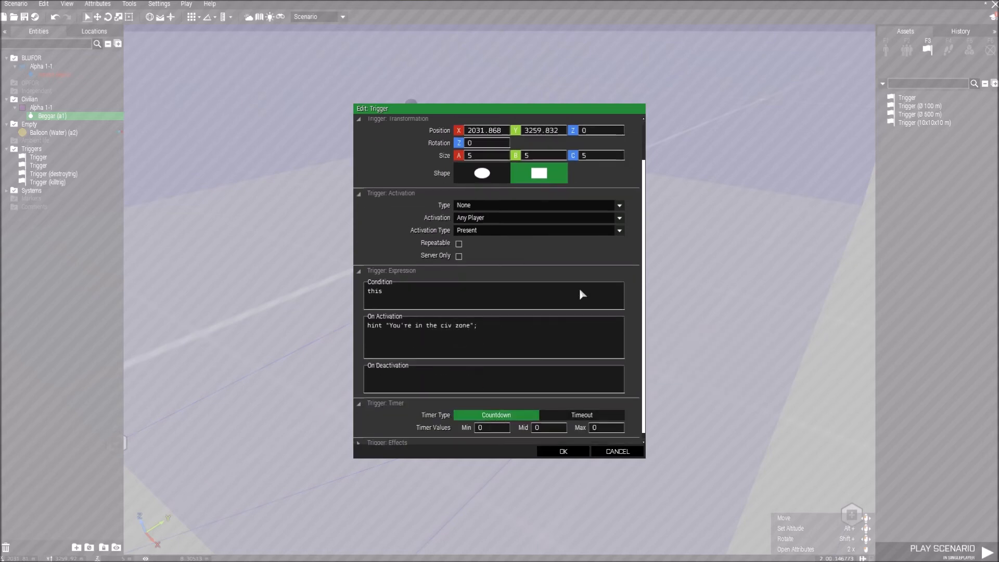
left_click(562, 451)
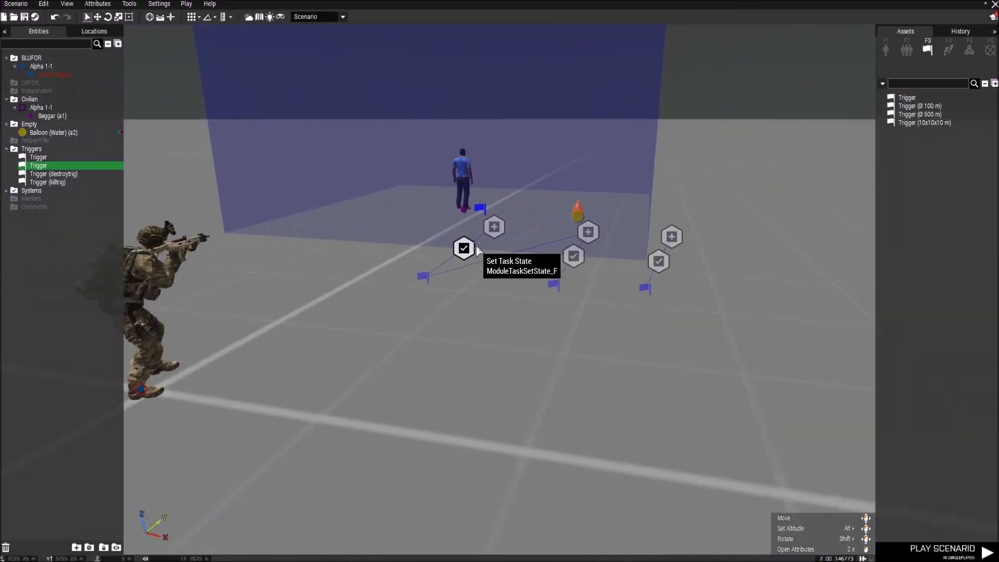
Step: Place a Set Task State module from the Intel category inside the area trigger, behind the balloon
key("w")
key("a")
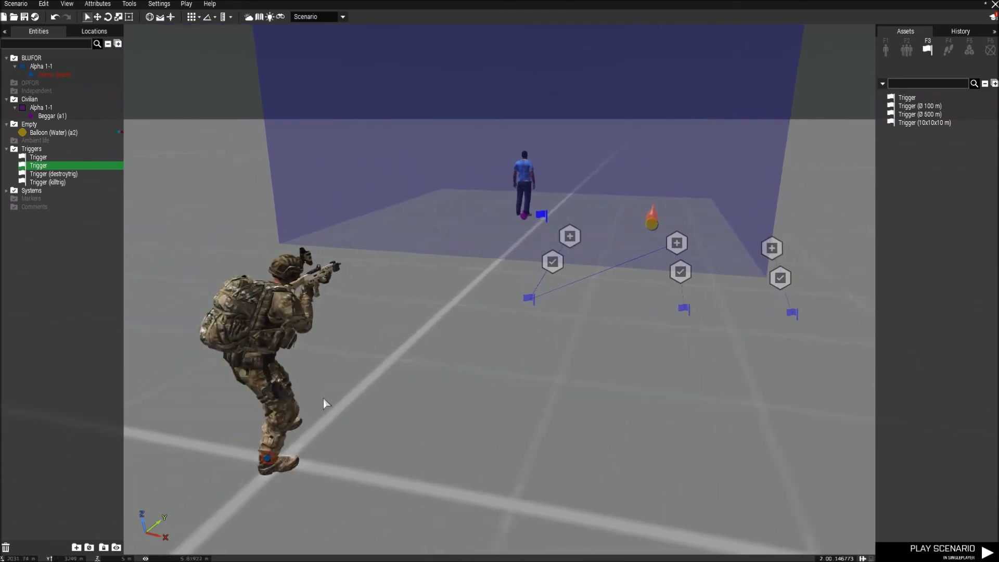
key("w")
key("d")
left_click(969, 50)
key("w")
key("d")
right_click_drag(757, 283, 713, 302)
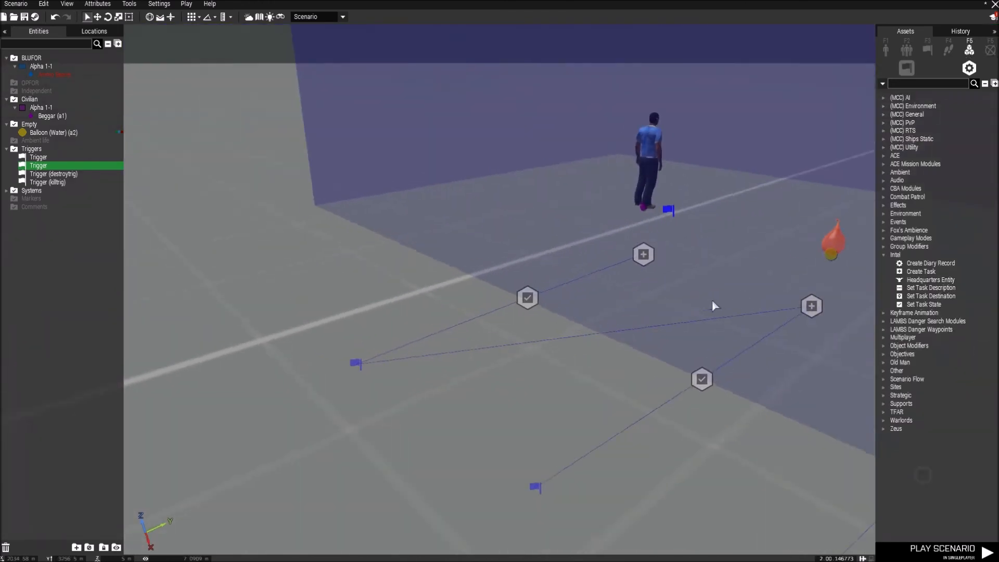
key("w")
key("d")
left_click(916, 305)
key("d")
key("w")
left_click(493, 276)
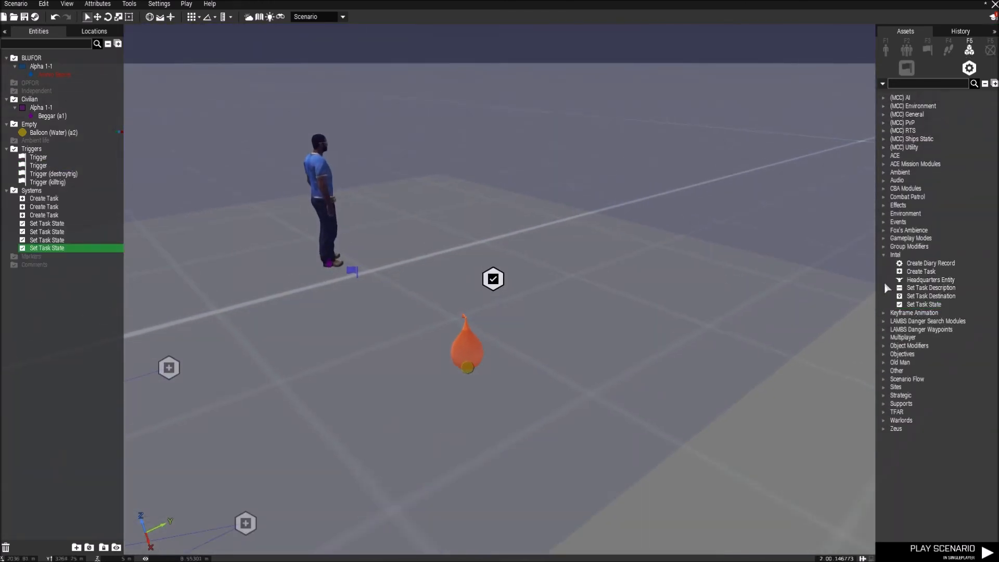
Step: Place a Create Task module near the balloon, beyond the newest Set Task State module
left_click(920, 271)
key("w")
left_click(617, 305)
Step: Sync the area trigger beside the civilian to the Set Task State module behind the balloon
right_click(341, 286)
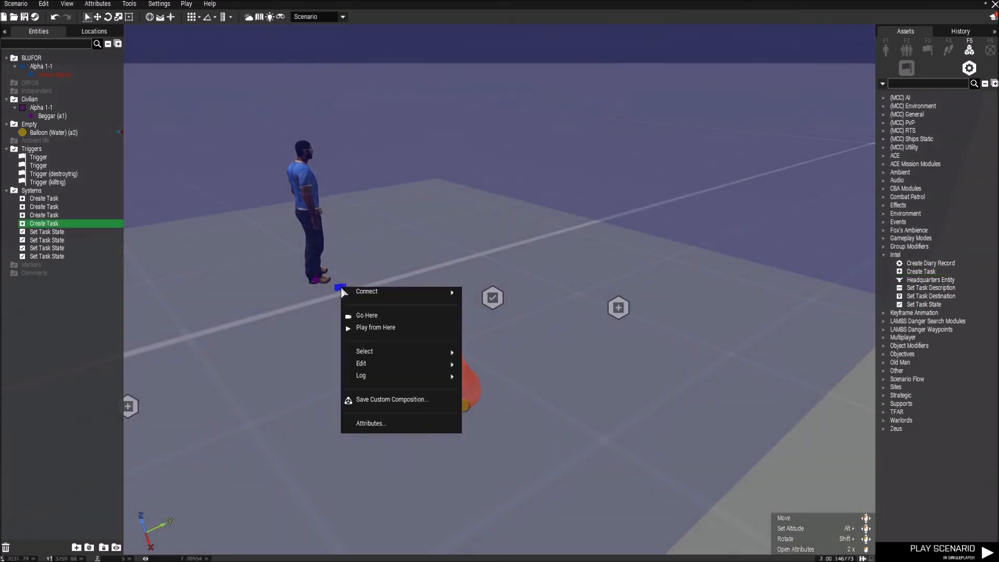
mouse_move(368, 292)
left_click(488, 293)
Step: Set the state of the area trigger's Set Task State module to Succeeded and accept its attributes
left_click(493, 298)
double_click(493, 297)
left_click(539, 265)
left_click(562, 451)
Step: Sync the area trigger's Set Task State module to the new Create Task module
right_click(499, 303)
left_click(528, 308)
right_click(510, 308)
left_click(647, 313)
left_click(634, 322)
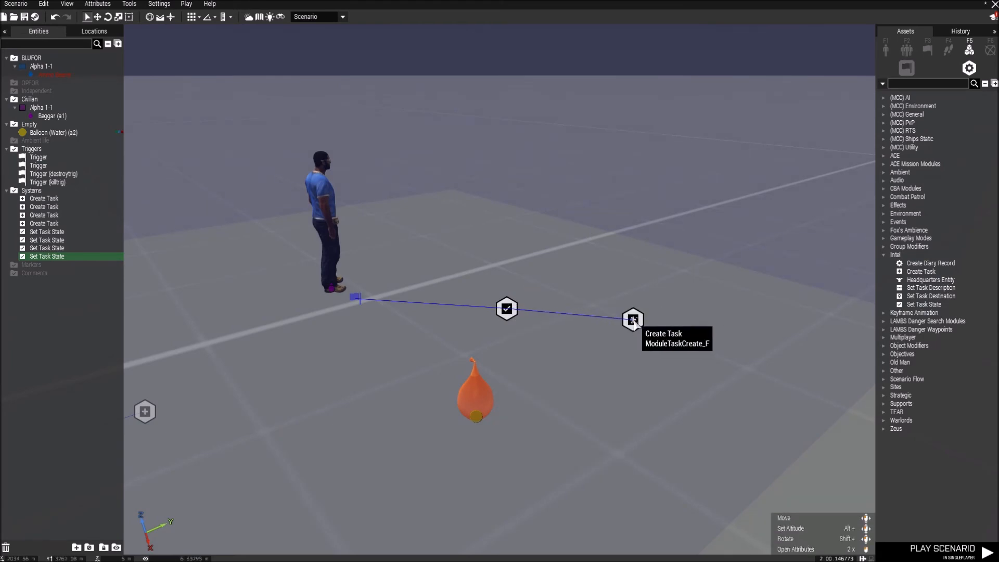
Step: Configure the new Create Task module with owner BLUFOR, destination Disabled and title "Move to civ", and accept
double_click(633, 322)
left_click(535, 263)
left_click(481, 311)
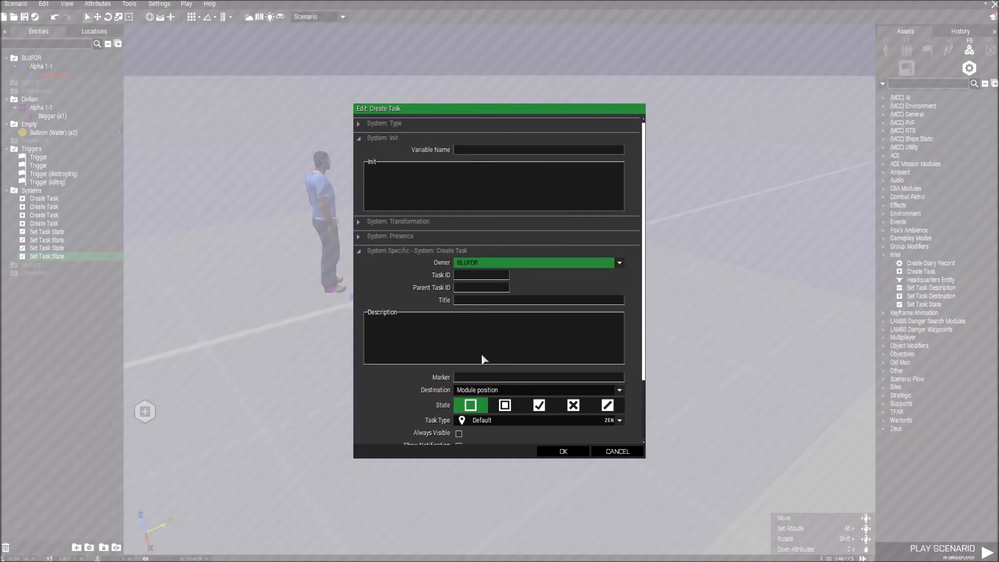
left_click(487, 390)
left_click(479, 404)
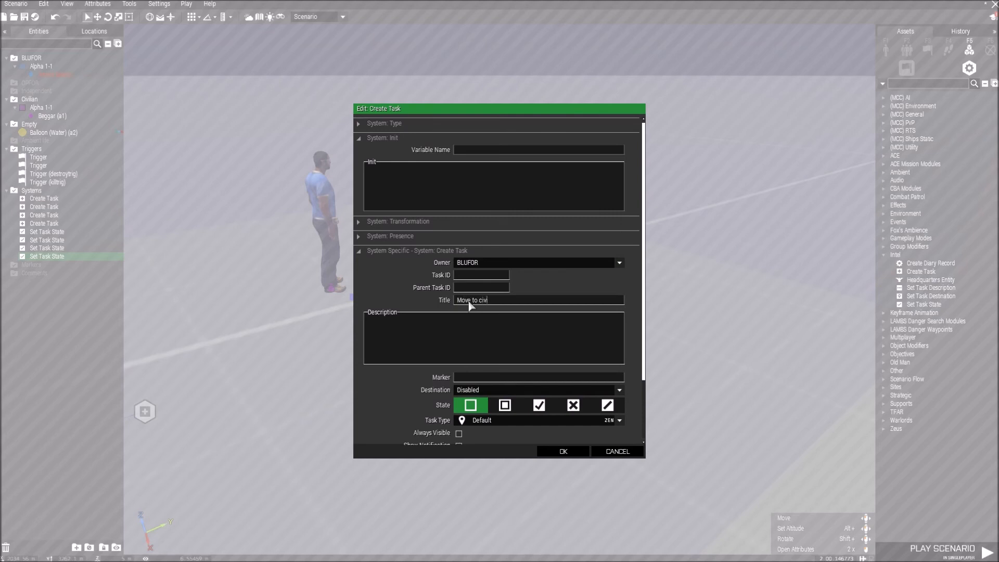
key("Return")
Step: Preview the scenario in singleplayer, walk up to the civilian to test the area trigger, and return to the editor
key("s")
key("a")
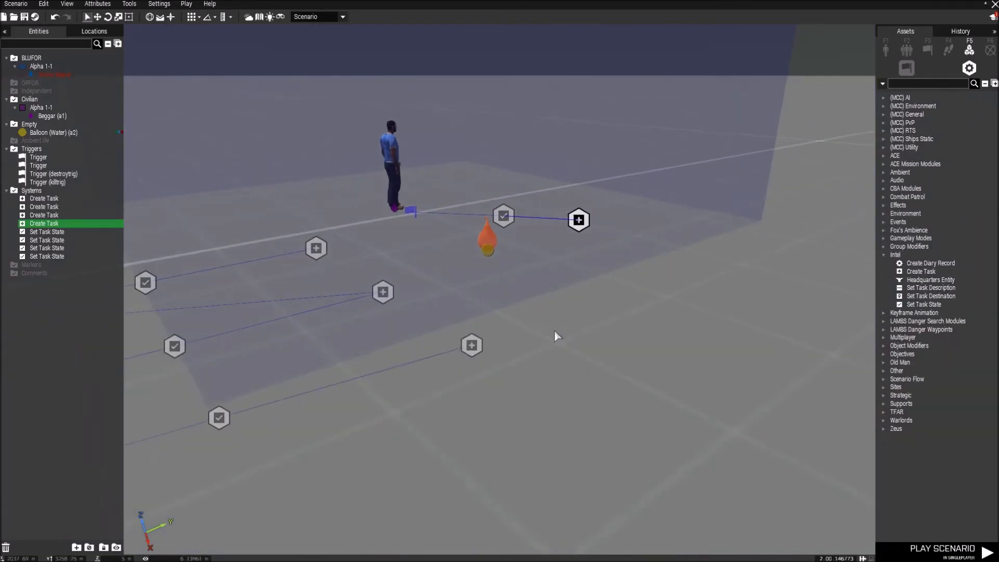
left_click(553, 332)
right_click_drag(526, 372, 279, 57)
key("s")
key("a")
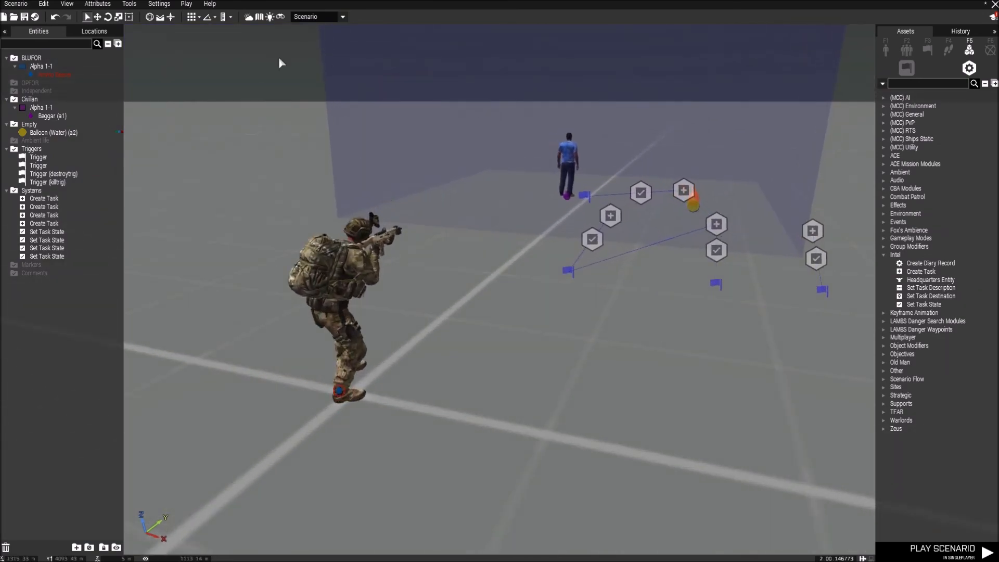
left_click(190, 6)
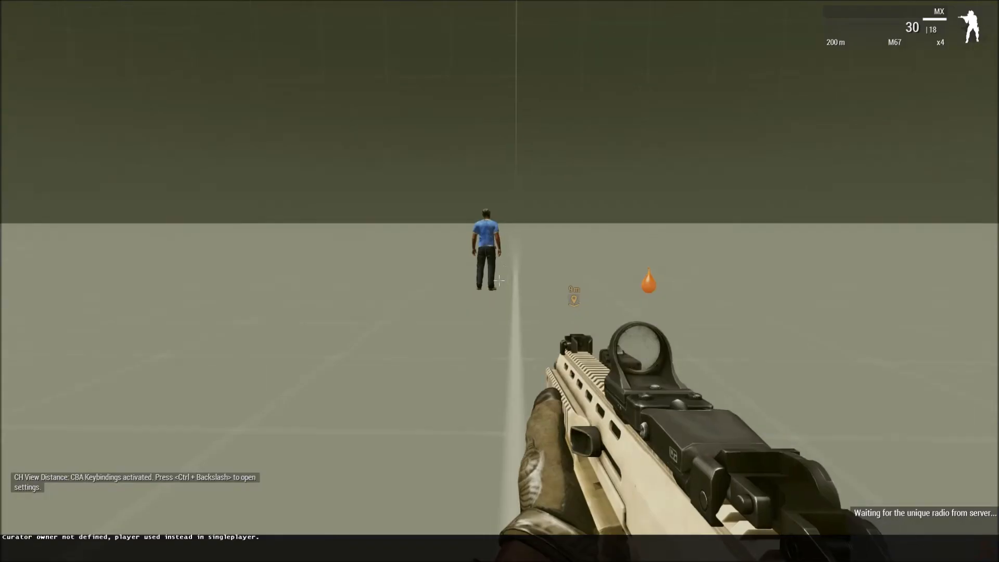
key("w")
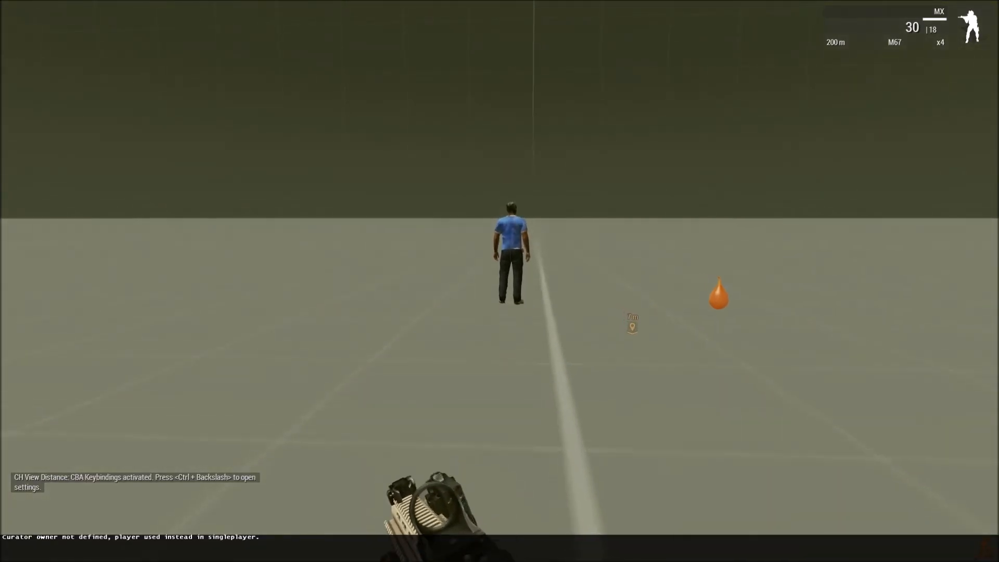
key("w")
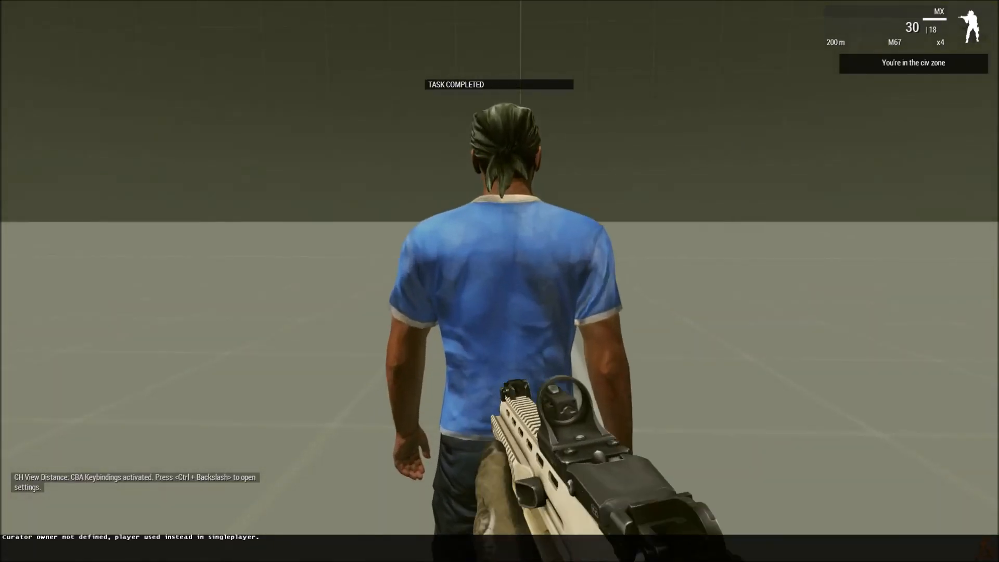
key("alt")
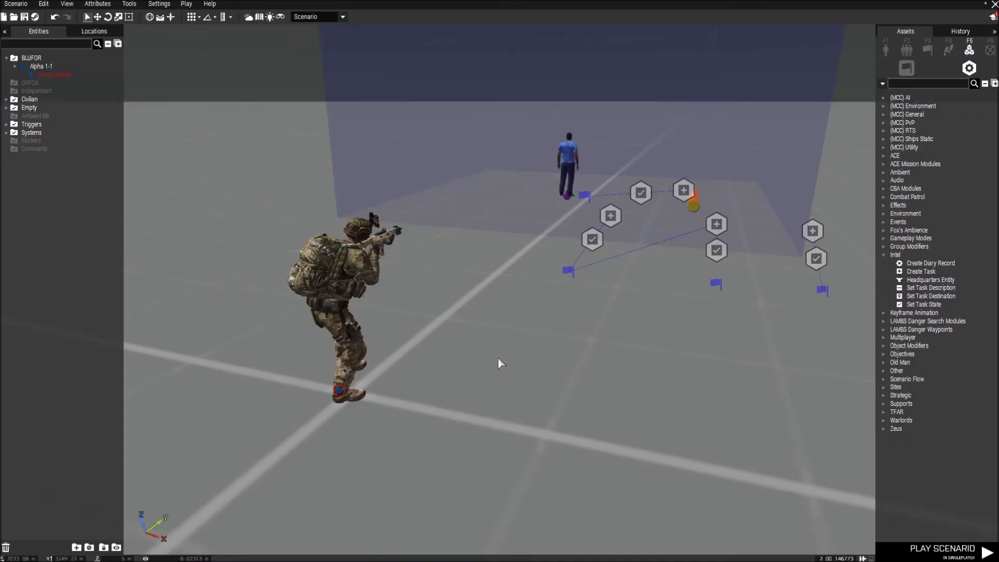
Step: Shift the area trigger slightly closer to the civilian's feet
key("s")
right_click_drag(457, 419, 445, 409)
key("w")
key("s")
key("w")
key("s")
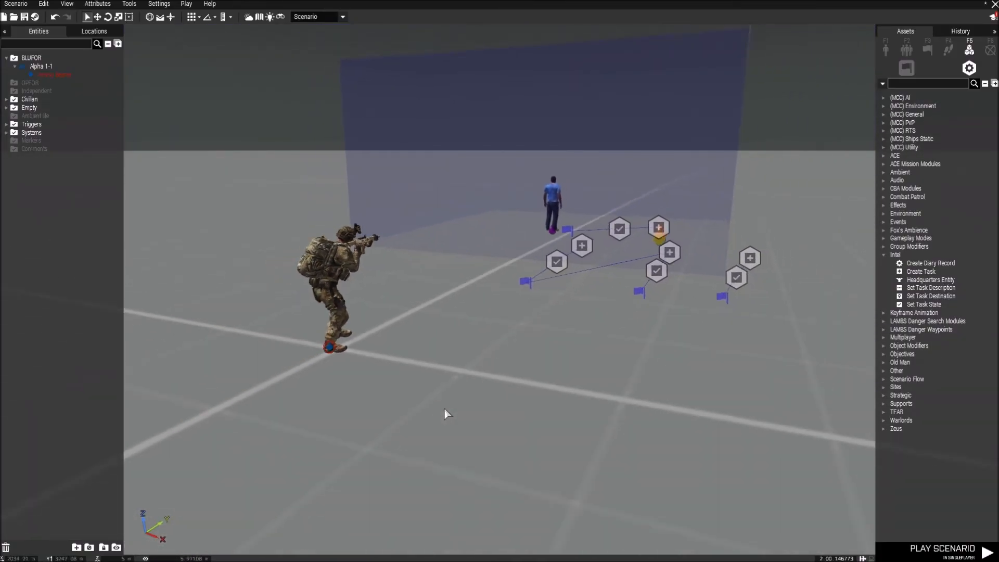
key("w")
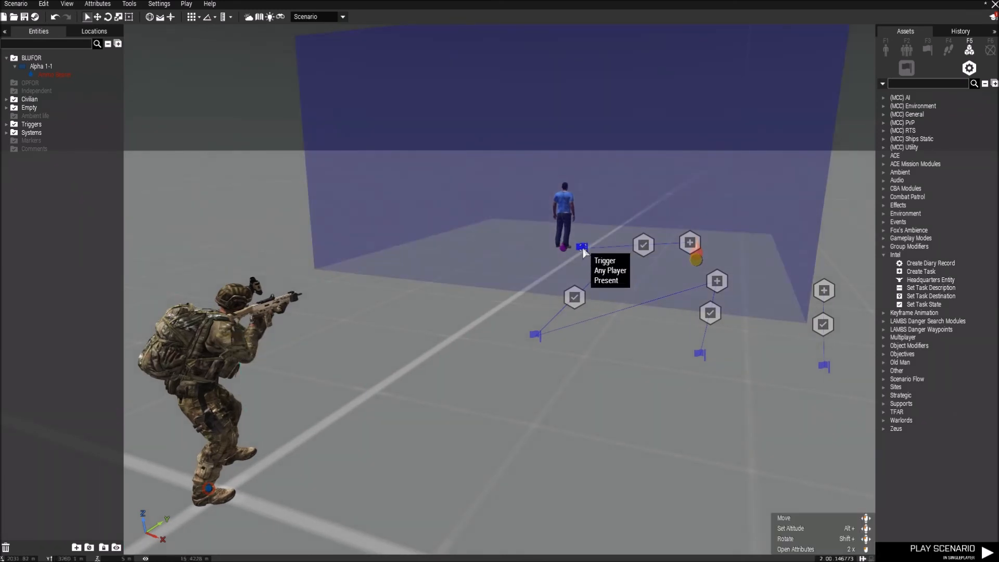
left_click_drag(582, 246, 573, 251)
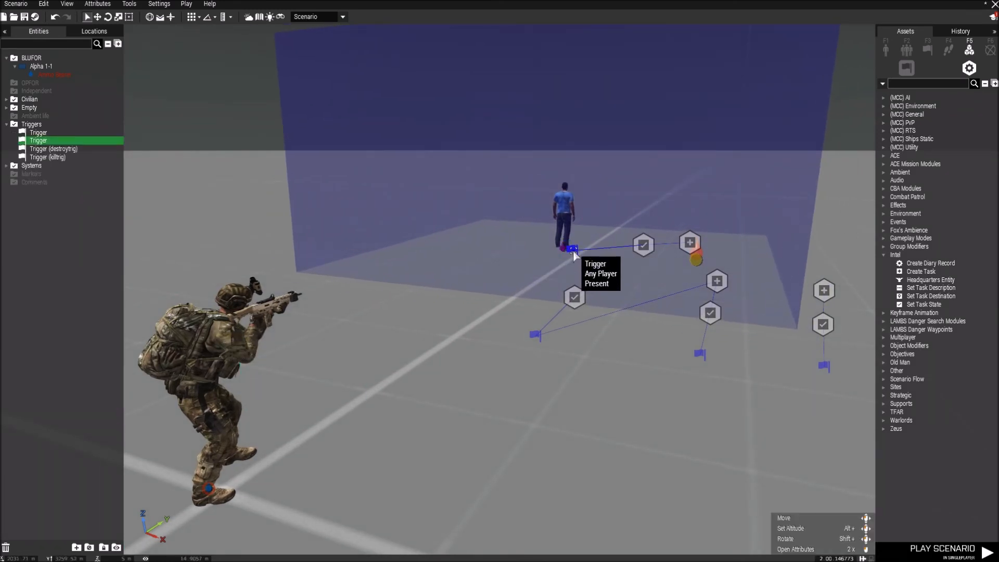
Step: Set the area trigger's activation to Anybody and accept its attributes
double_click(572, 249)
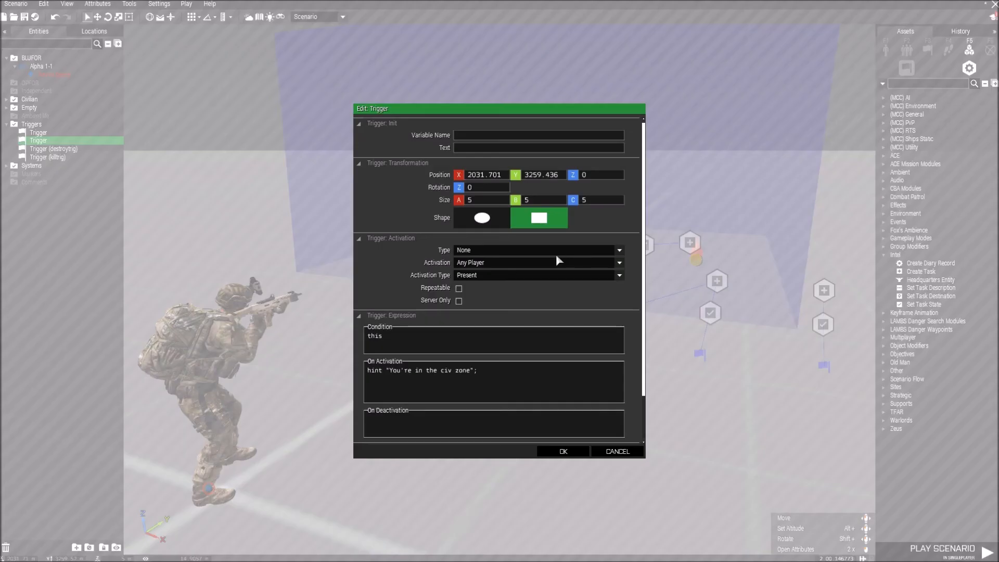
left_click(479, 265)
left_click(472, 296)
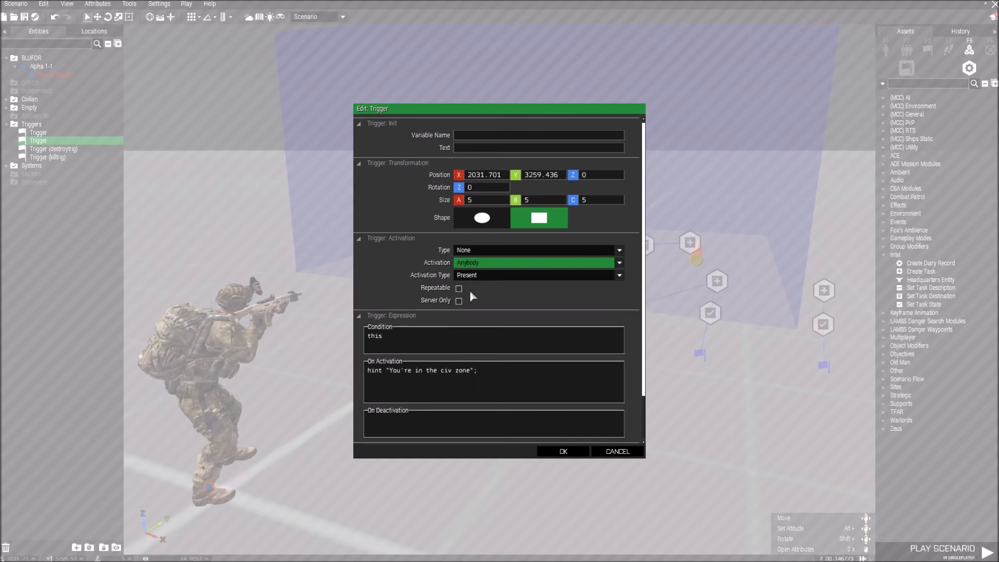
double_click(421, 340)
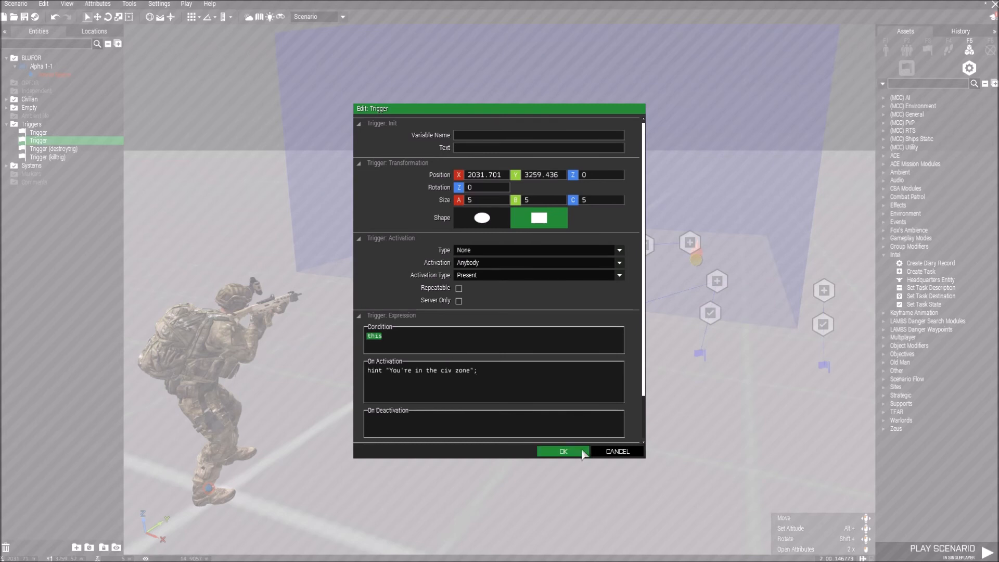
left_click(563, 450)
Step: Place a Civilian 5 unit beside the player's soldier, outside the trigger area
scroll(773, 344, "up", 3)
left_click(886, 52)
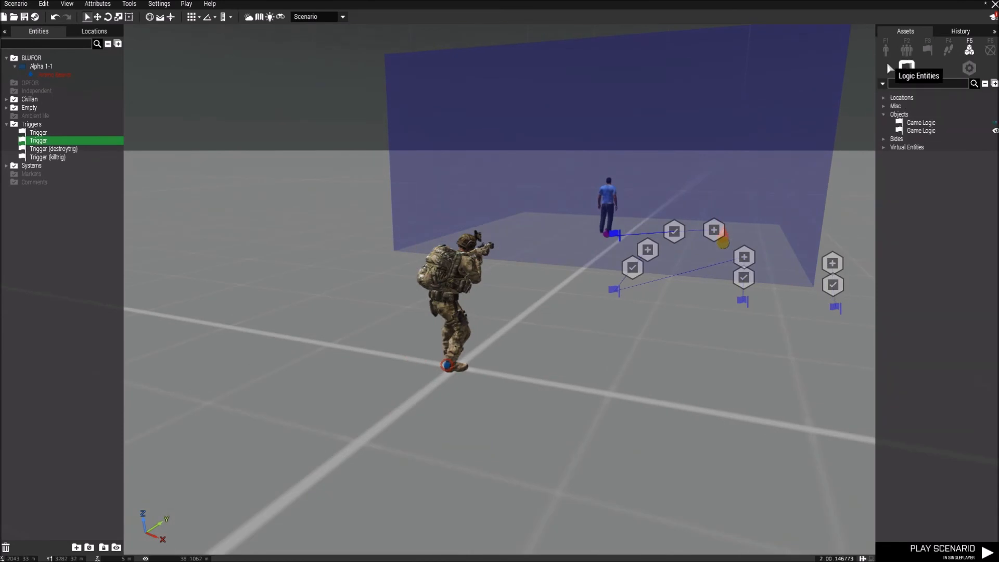
left_click(960, 68)
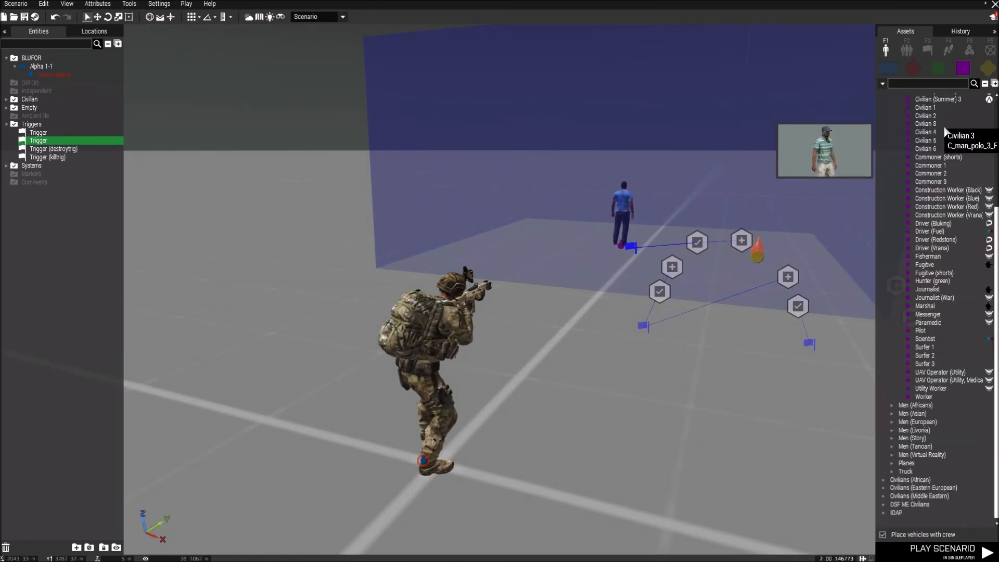
left_click(926, 140)
left_click(384, 345)
Step: Enable Make Unit Handcuffed in the ACE Options of the Civilian 5 unit and accept its attributes
double_click(384, 345)
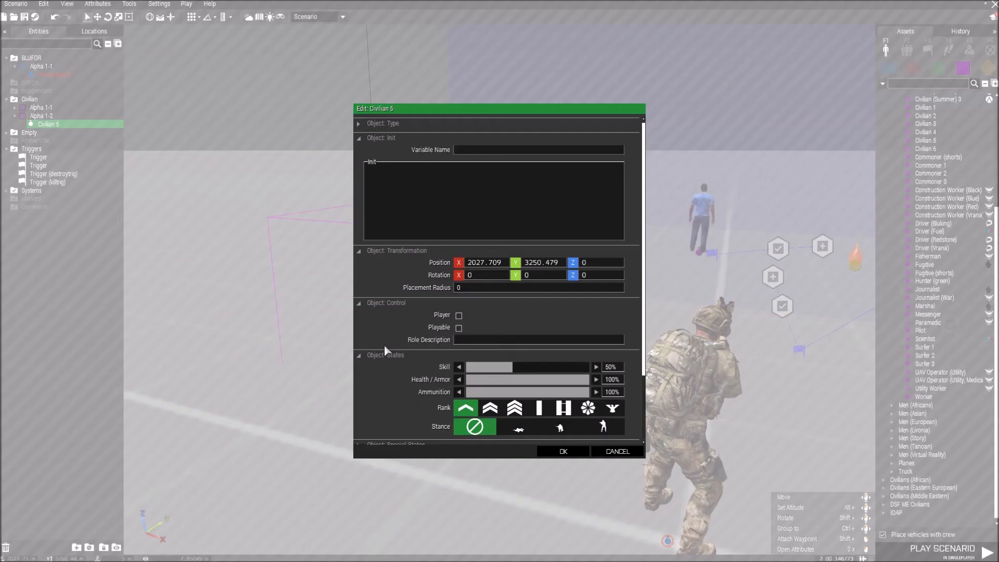
scroll(430, 441, "down", 2)
left_click(394, 424)
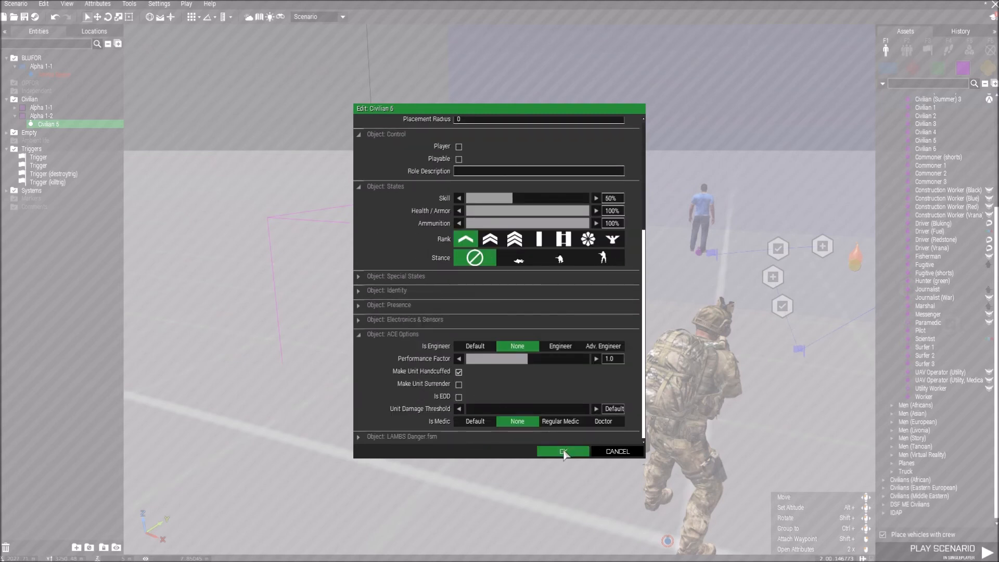
left_click(564, 451)
right_click_drag(420, 413, 382, 388)
key("d")
key("s")
key("w")
scroll(422, 370, "up", 1)
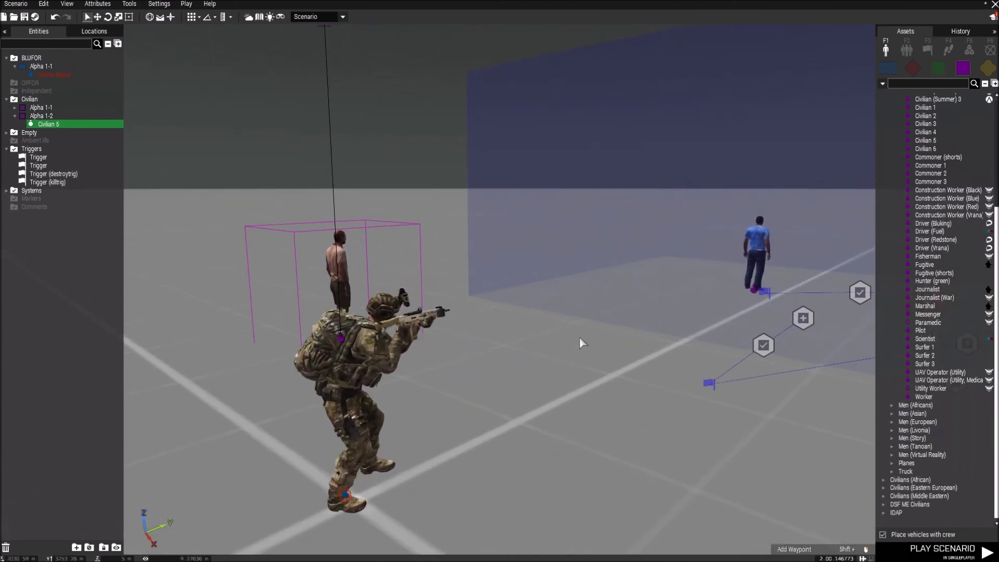
right_click_drag(486, 352, 491, 362)
scroll(491, 362, "up", 1)
key("s")
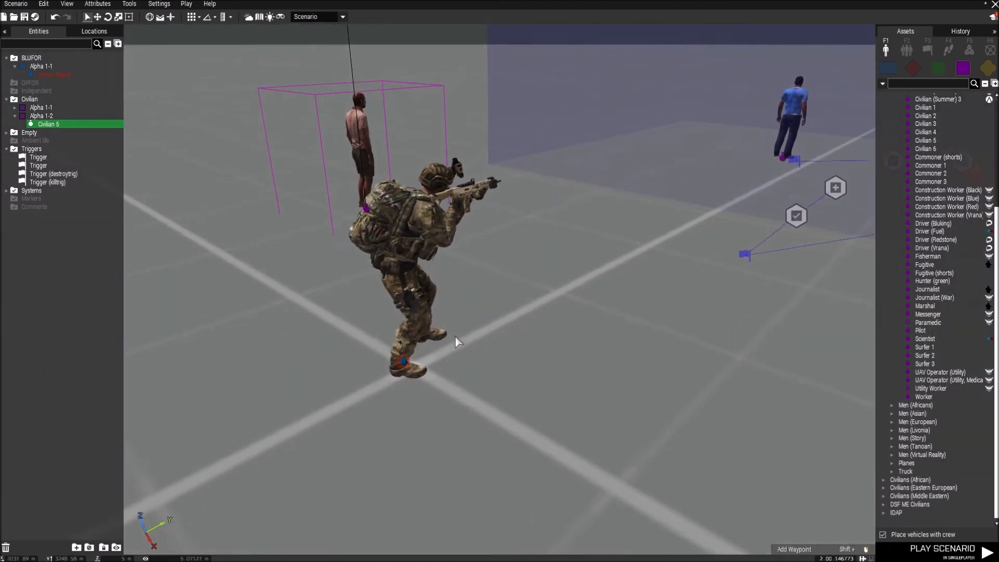
key("w")
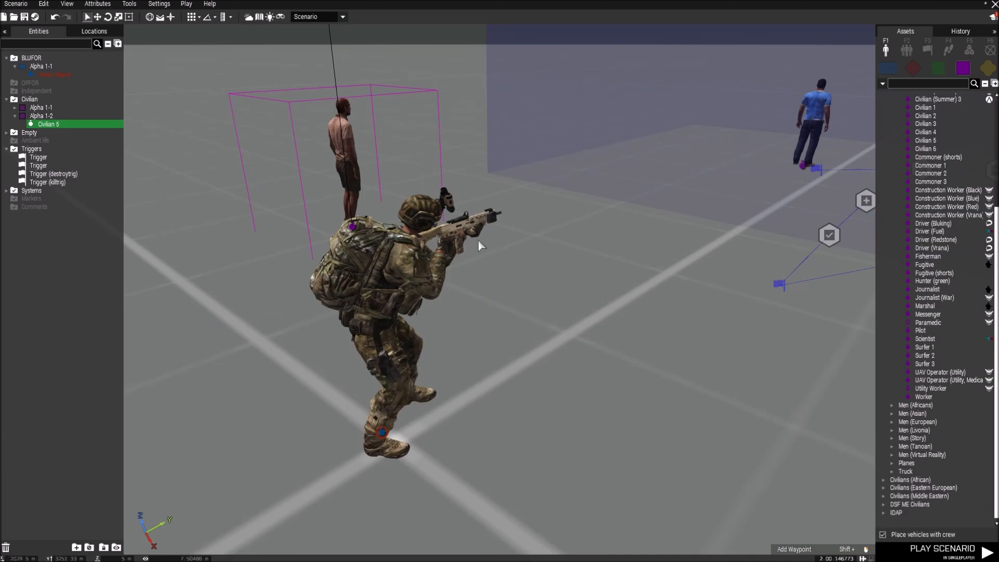
key("s")
Step: Give the handcuffed Civilian 5 unit the variable name move1 and accept its attributes
double_click(438, 228)
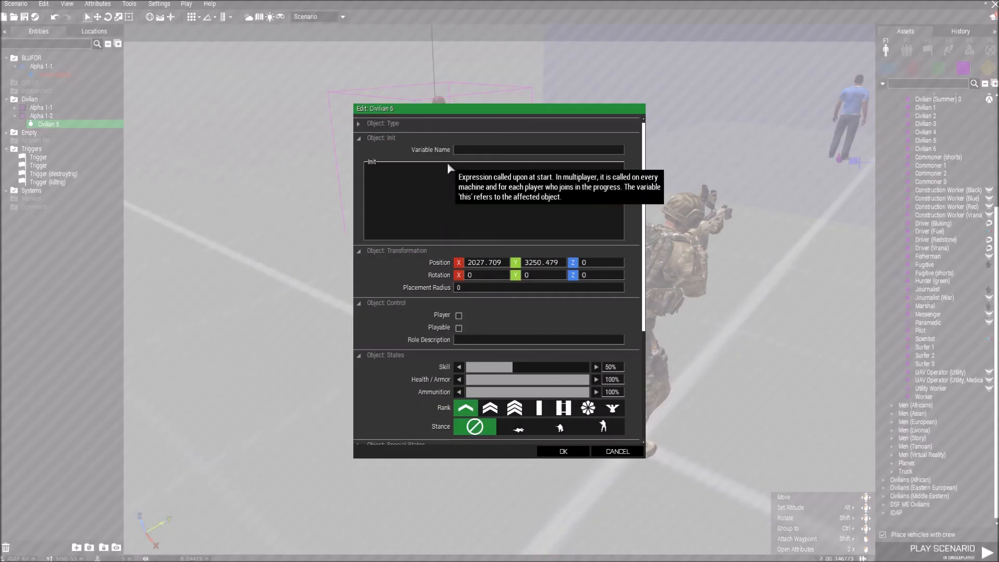
left_click(461, 152)
type("move")
key("Return")
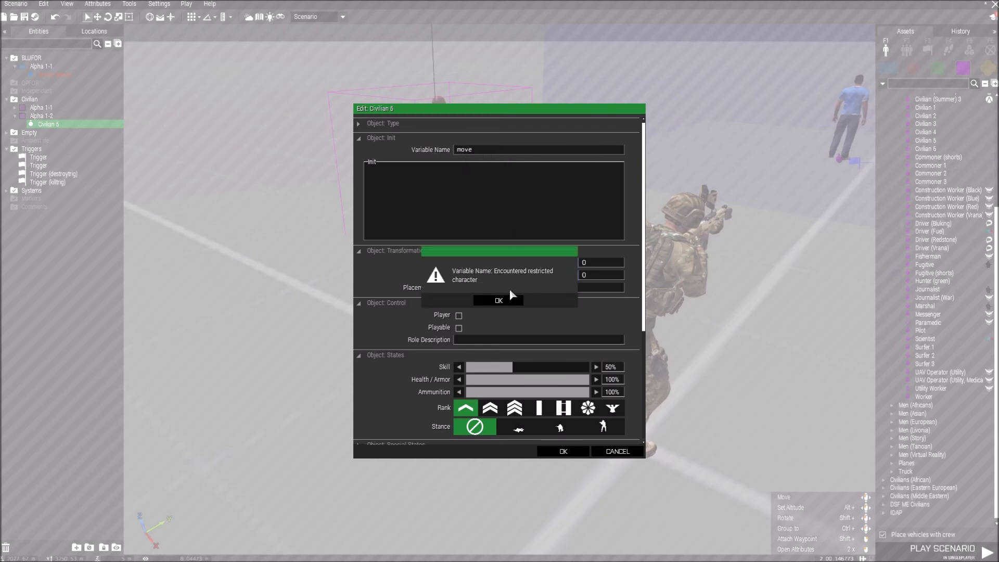
left_click(499, 301)
type("1")
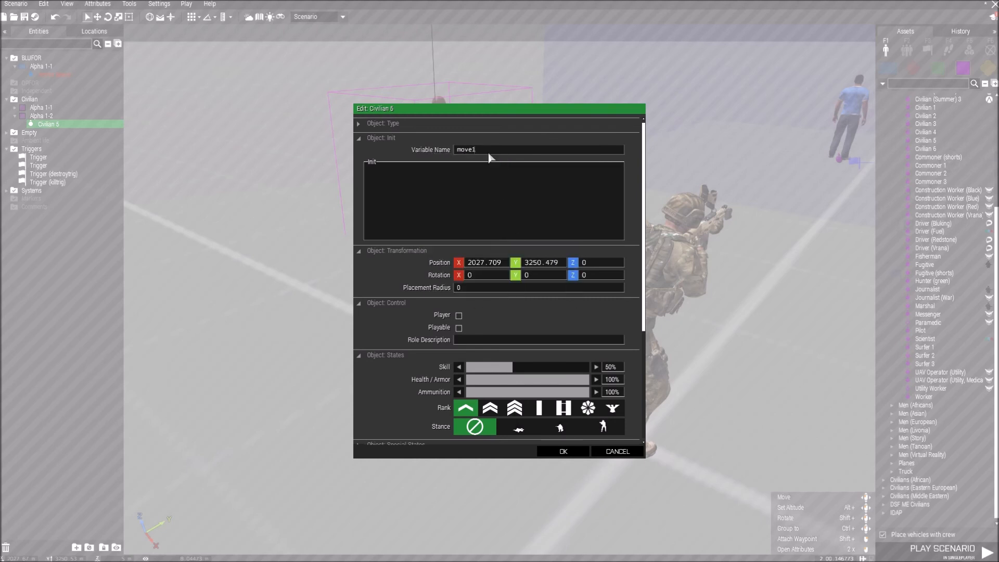
key("Return")
Step: Replace the area trigger's condition with move1 in thislist;
key("d")
right_click_drag(488, 154, 475, 164)
right_click_drag(488, 245, 494, 185)
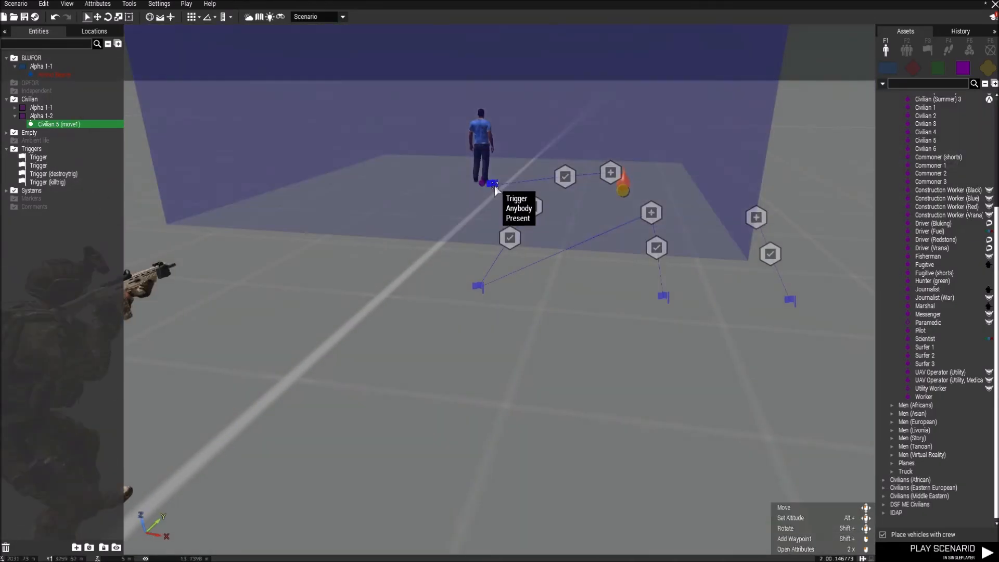
left_click(494, 185)
double_click(495, 187)
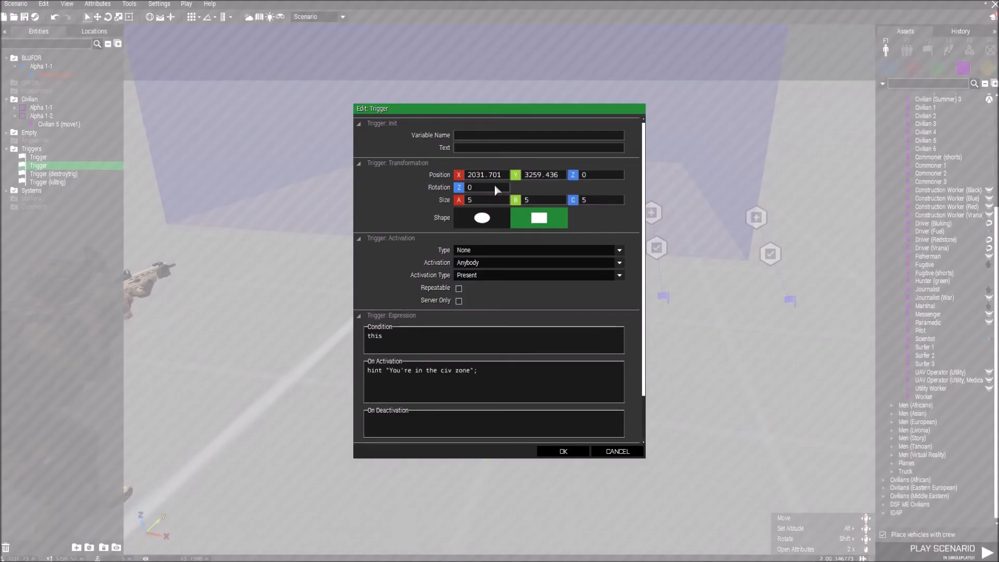
double_click(395, 339)
type("move1 in thi")
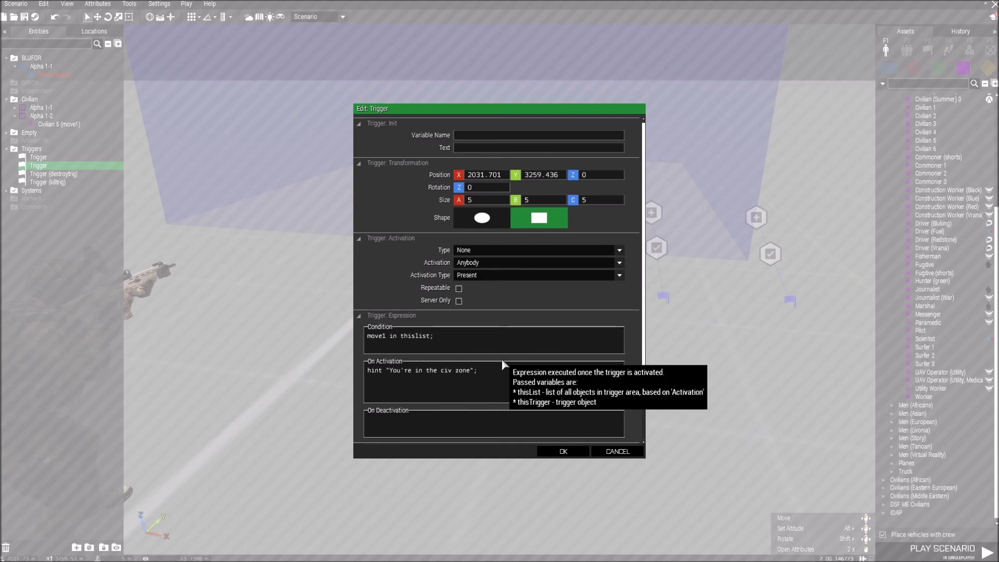
Step: Change the area trigger's On Activation expression to hint "move1 is in the civ zone"; and accept
left_click_drag(410, 370, 390, 372)
type("move1 i")
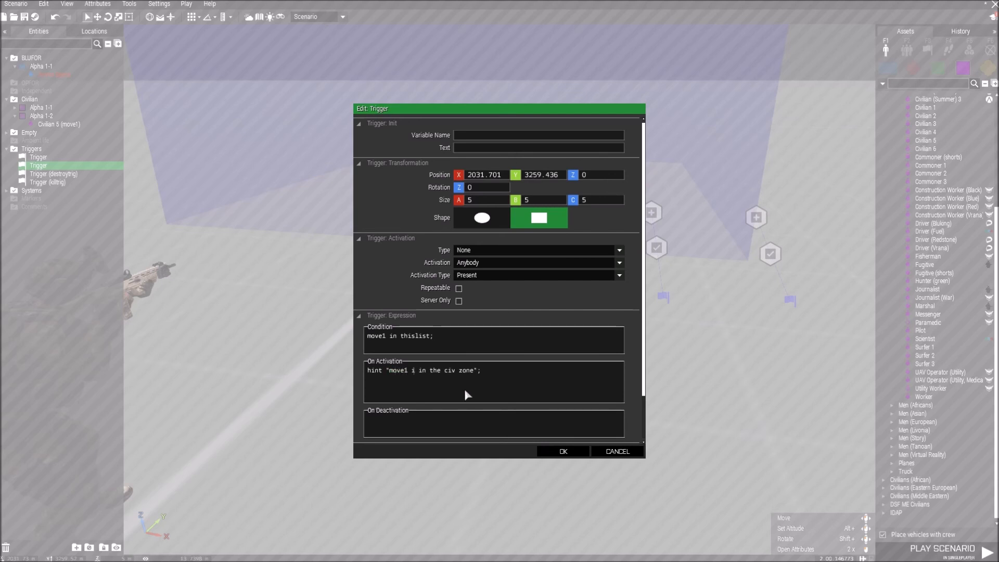
type("s")
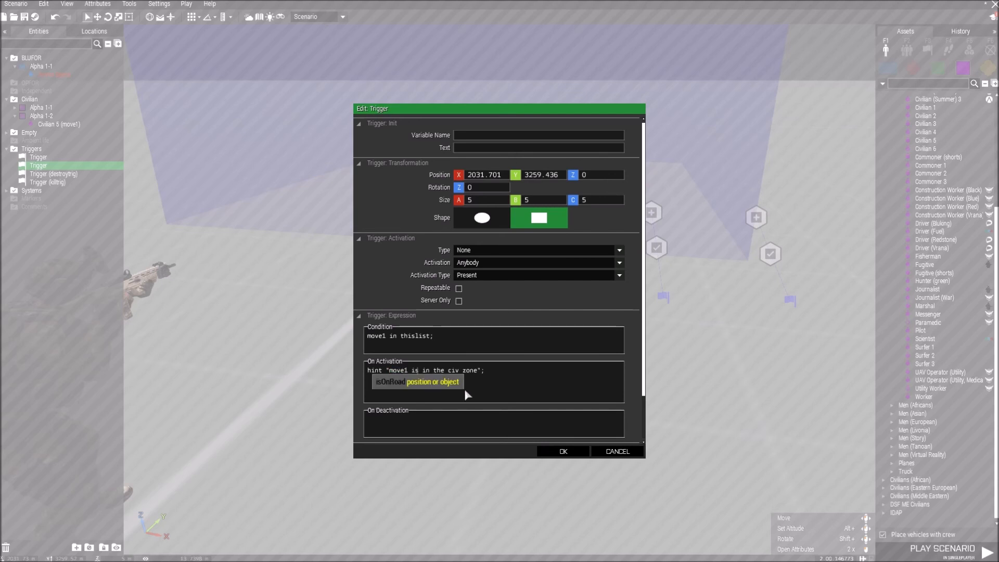
left_click(564, 451)
Step: Preview the scenario in singleplayer and escort the handcuffed civilian into the trigger area to test the condition
left_click(186, 4)
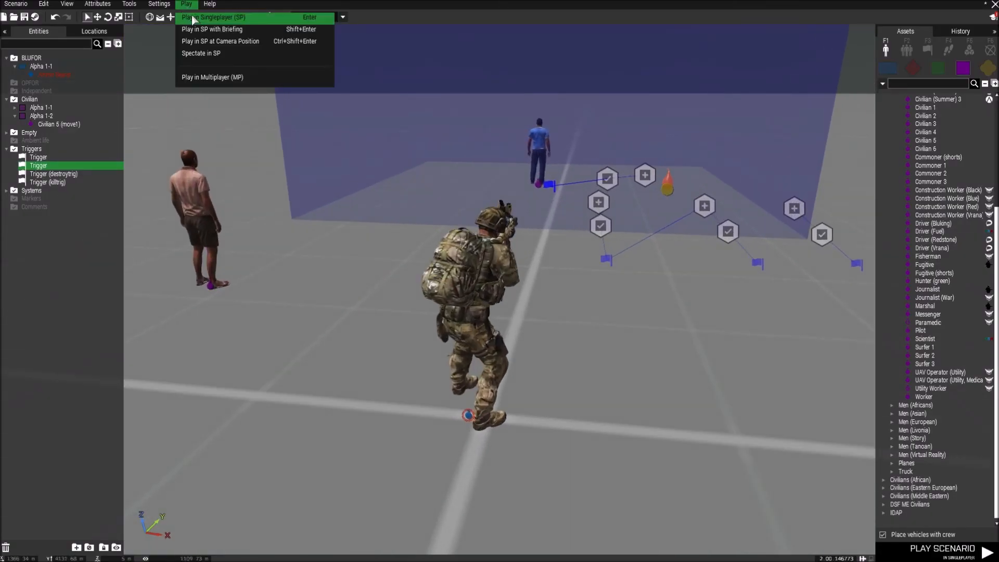
left_click(193, 18)
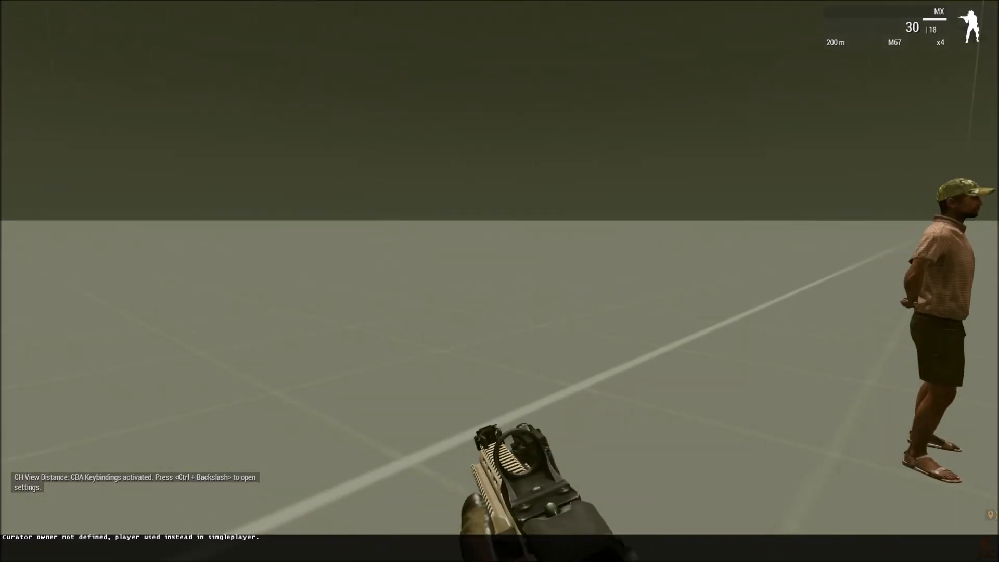
key("w")
key("super")
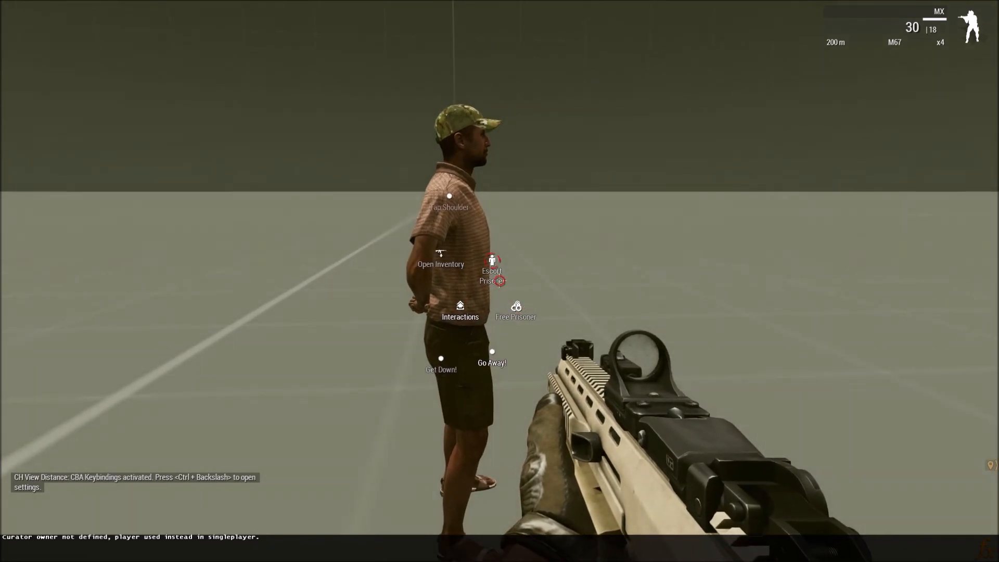
key("w")
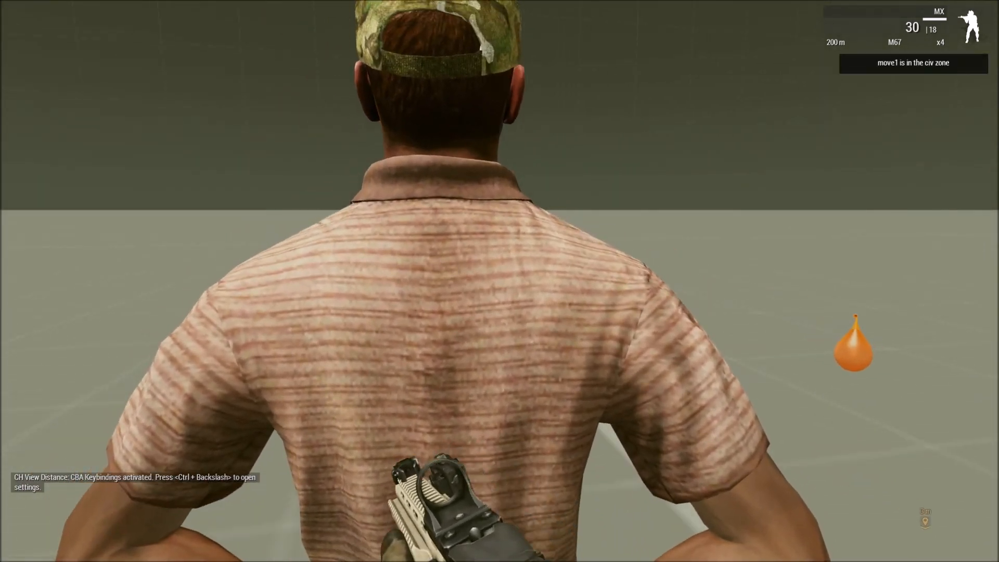
Step: Release the escorted civilian in the trigger area and end the preview to return to the editor
key("super")
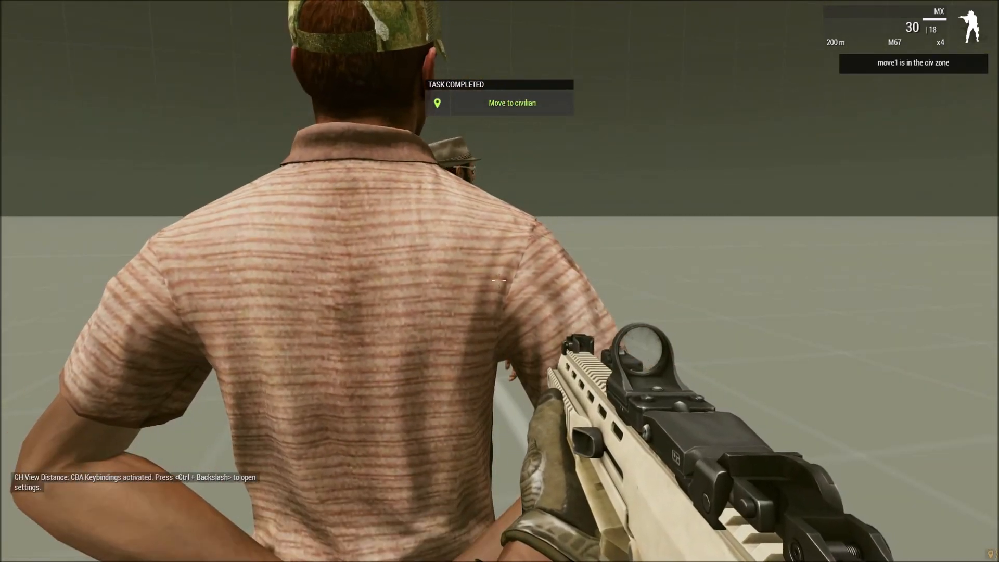
key("a")
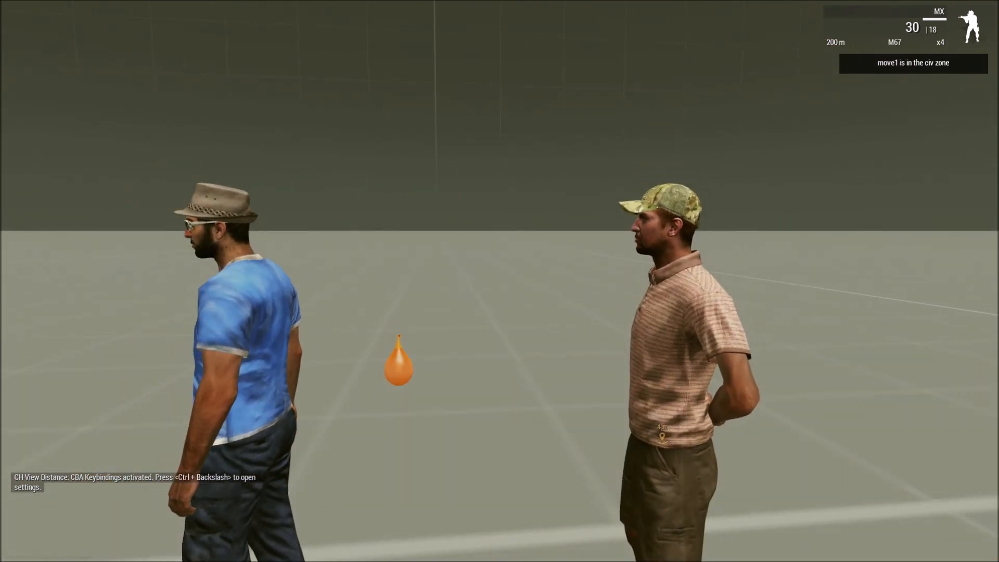
key("Escape")
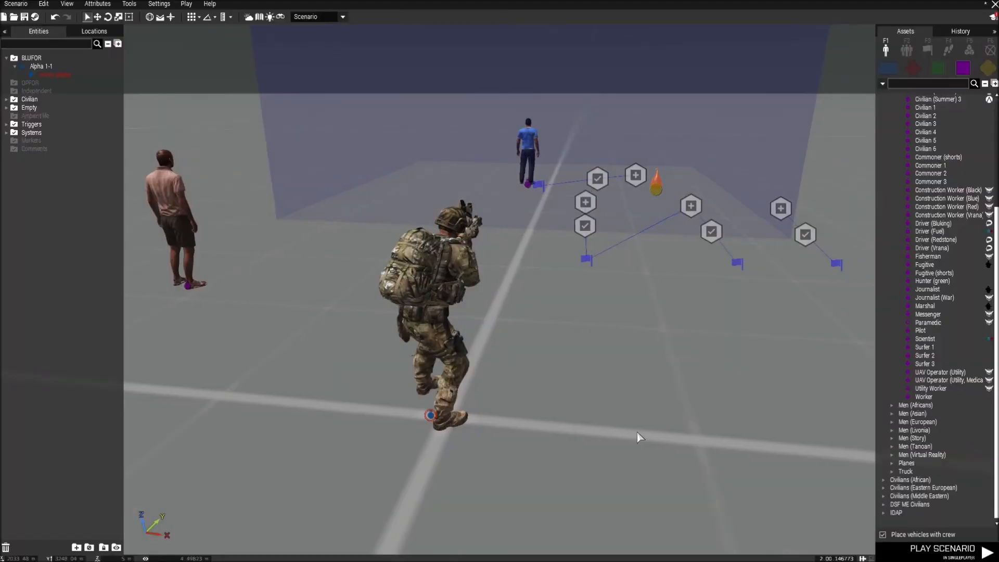
Step: Place a BLUFOR NATO Polaris DAGOR car near the move1 civilian and delete its Rifleman crew
right_click_drag(637, 433, 536, 430)
key("d")
key("w")
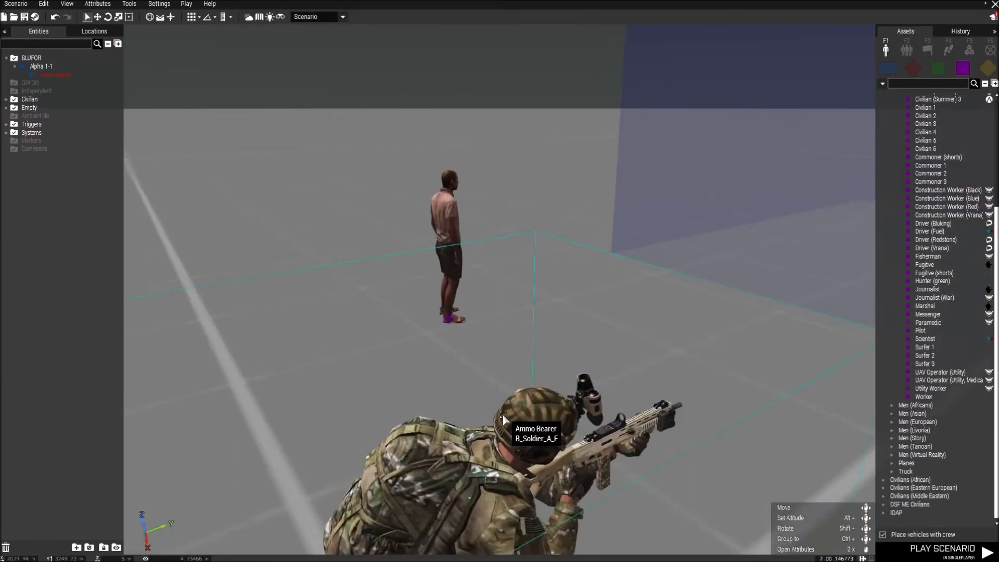
left_click(436, 269)
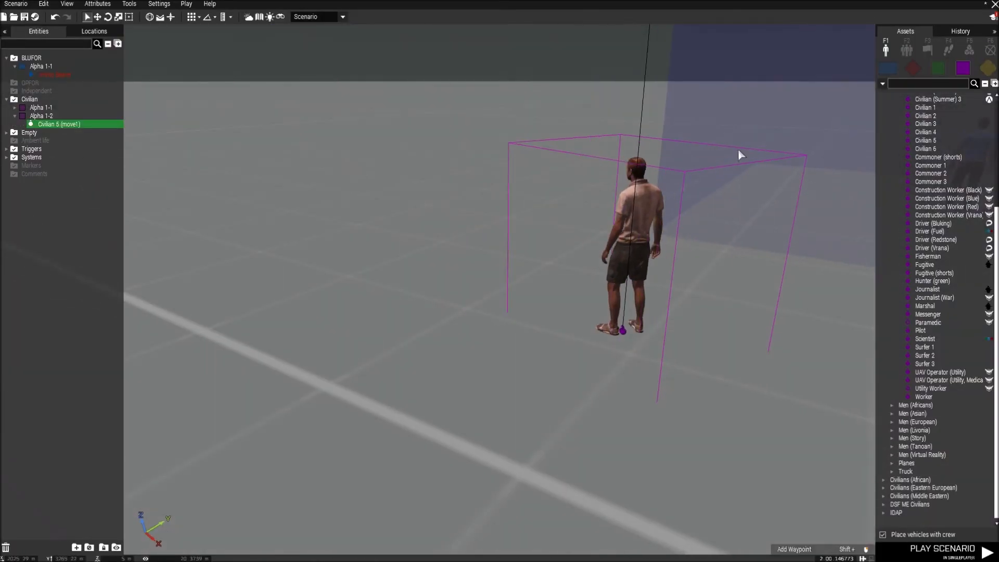
left_click(888, 68)
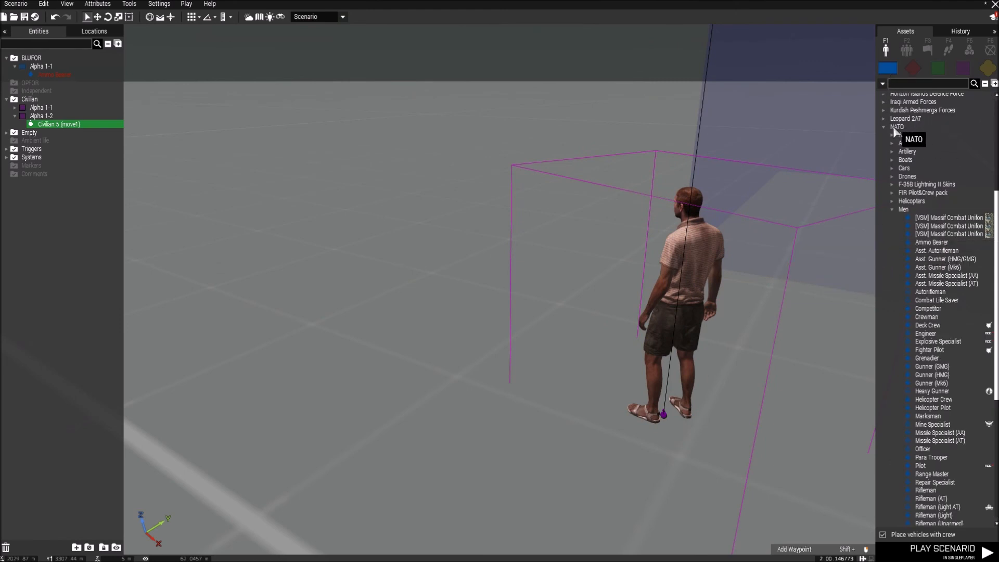
left_click(893, 168)
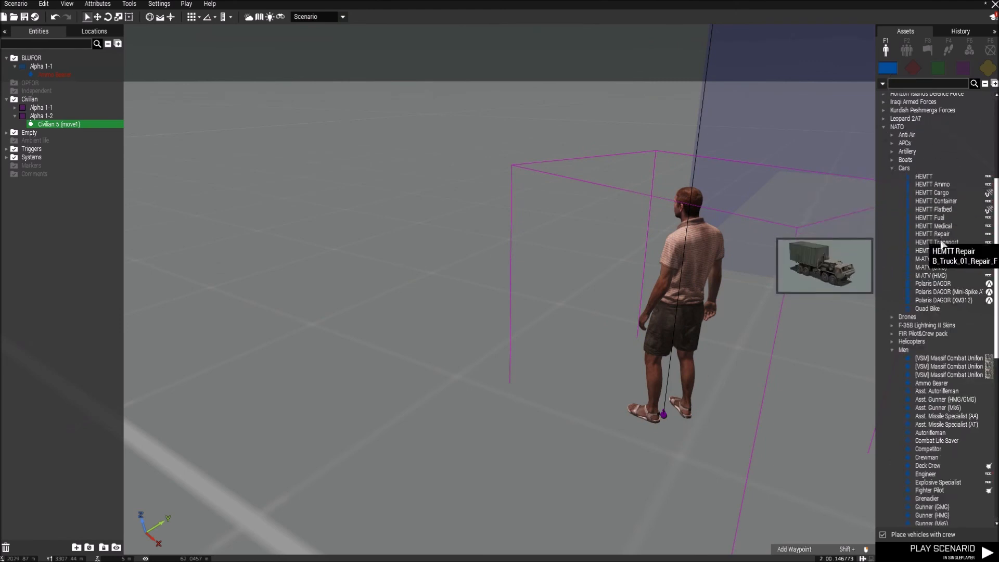
left_click(507, 243)
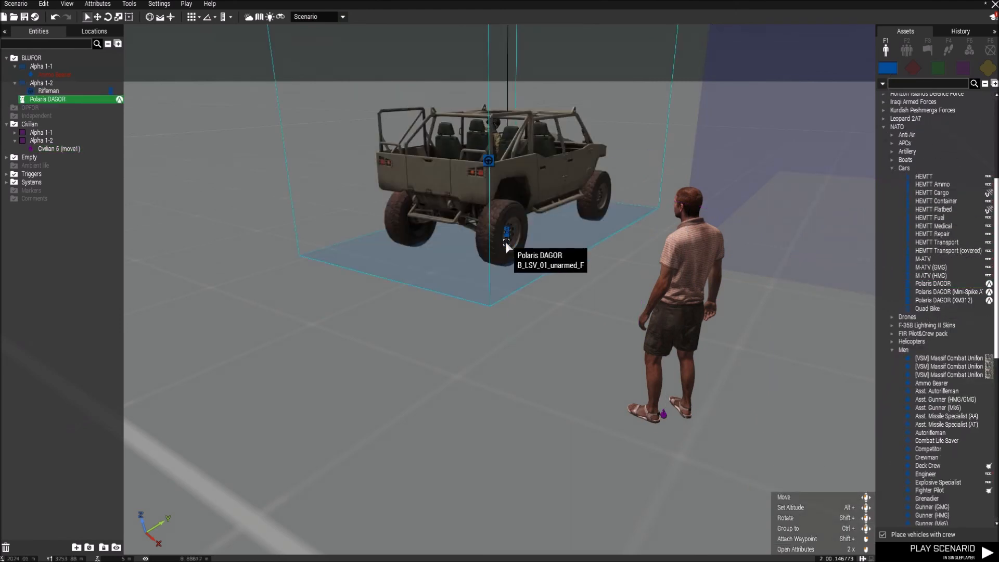
key("Delete")
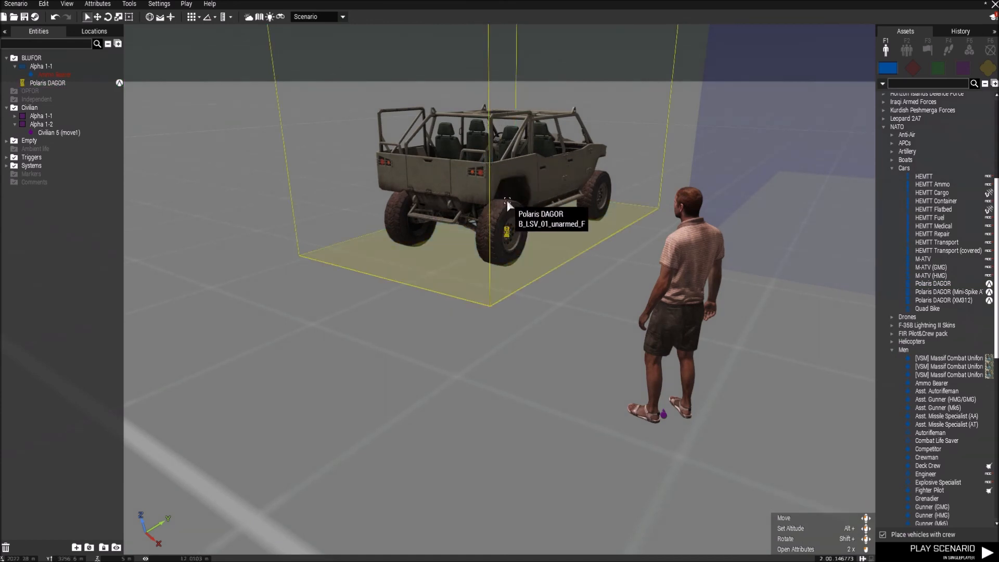
Step: Rotate the empty Polaris DAGOR and reposition it beside the move1 civilian
left_click_drag(507, 203, 252, 298, "shift")
left_click_drag(473, 230, 439, 324)
right_click_drag(441, 329, 581, 259)
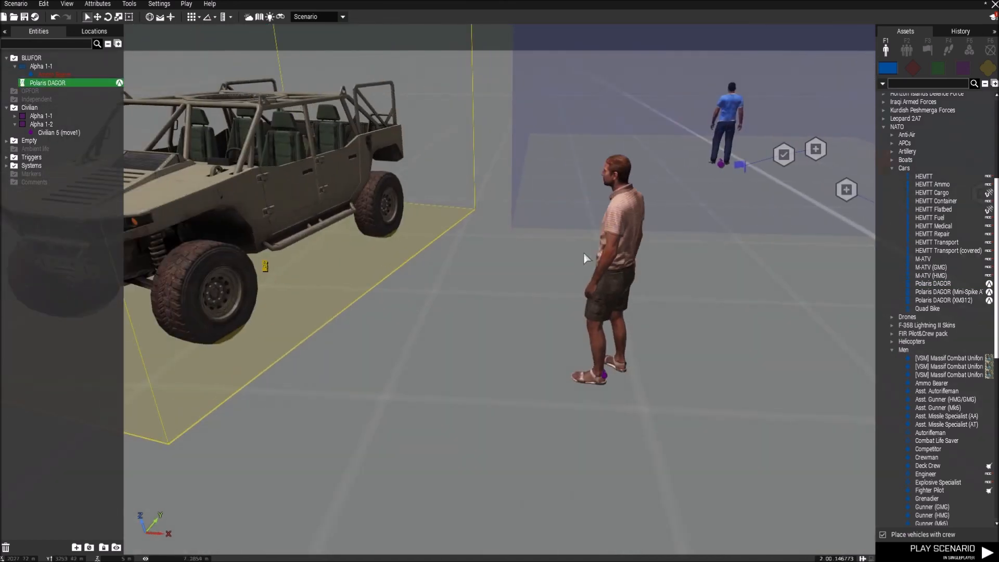
left_click(612, 243)
left_click(253, 170)
key("s")
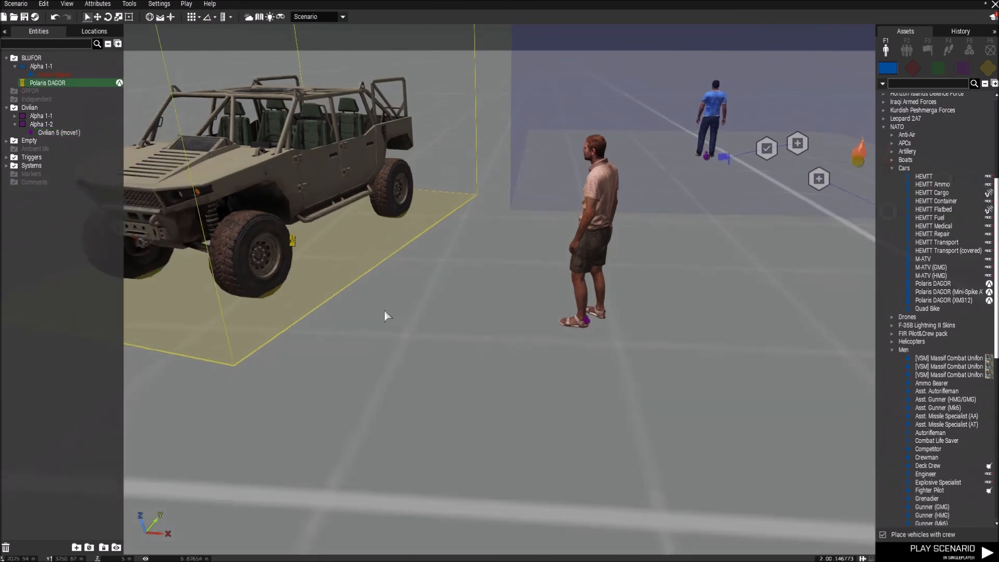
key("w")
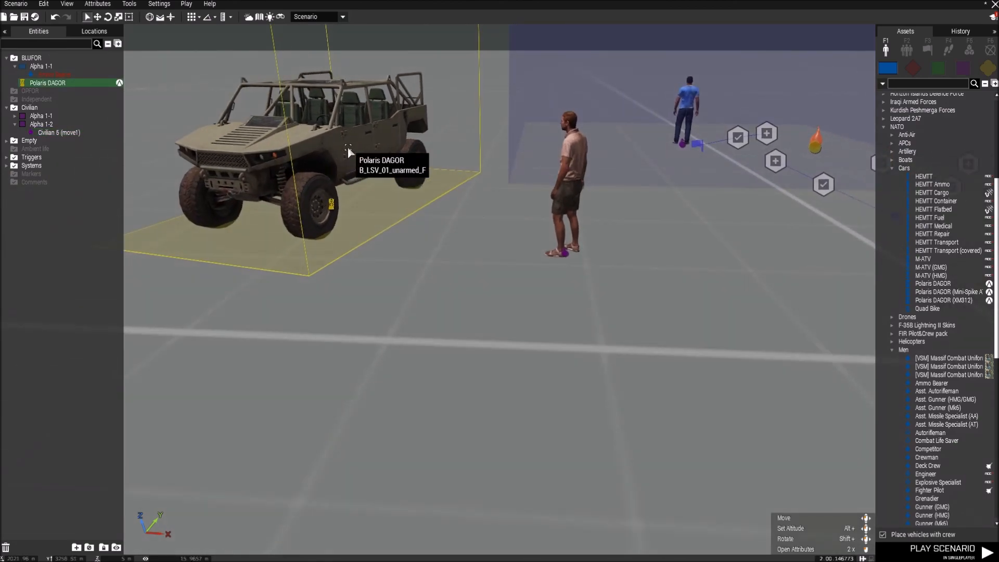
Step: Give the Polaris DAGOR the variable name car1 and accept its attributes
double_click(347, 147)
left_click(459, 150)
type("car1")
key("Return")
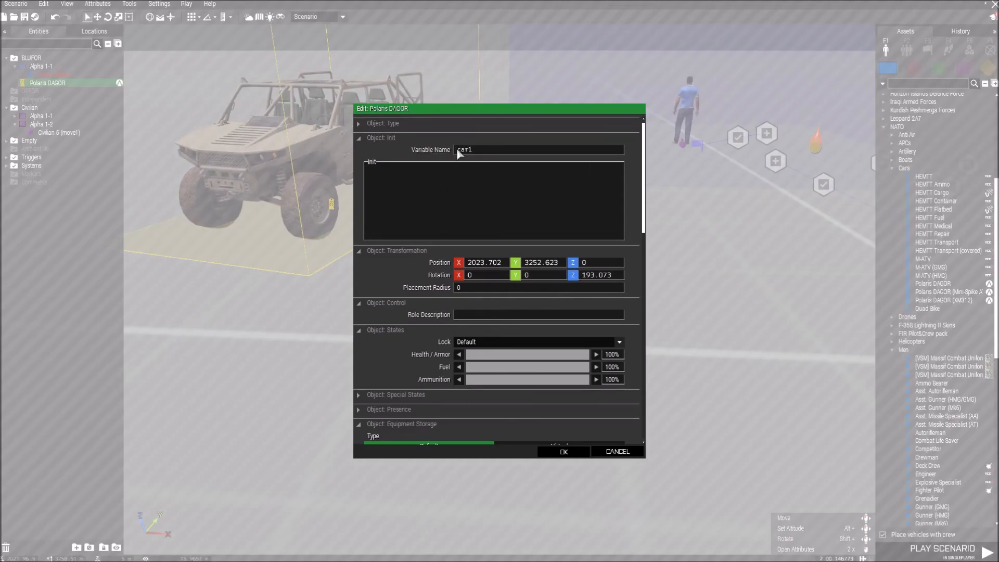
Step: Place a plain Trigger on the ground between the Polaris DAGOR and the move1 civilian
left_click(465, 222)
key("a")
left_click(928, 50)
left_click(917, 106)
left_click(913, 98)
left_click(482, 295)
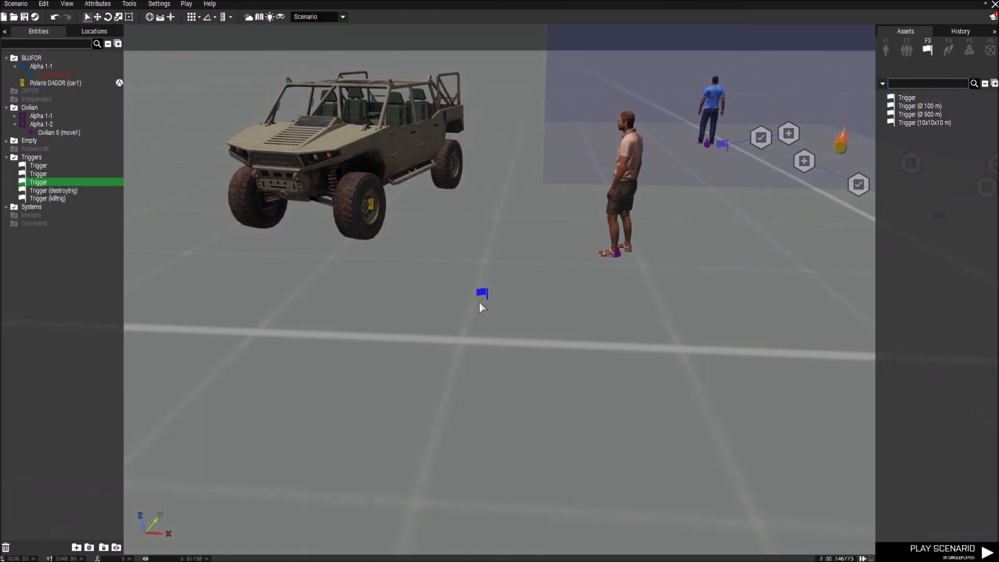
scroll(479, 302, "up", 2)
left_click_drag(633, 207, 644, 204)
left_click(363, 167)
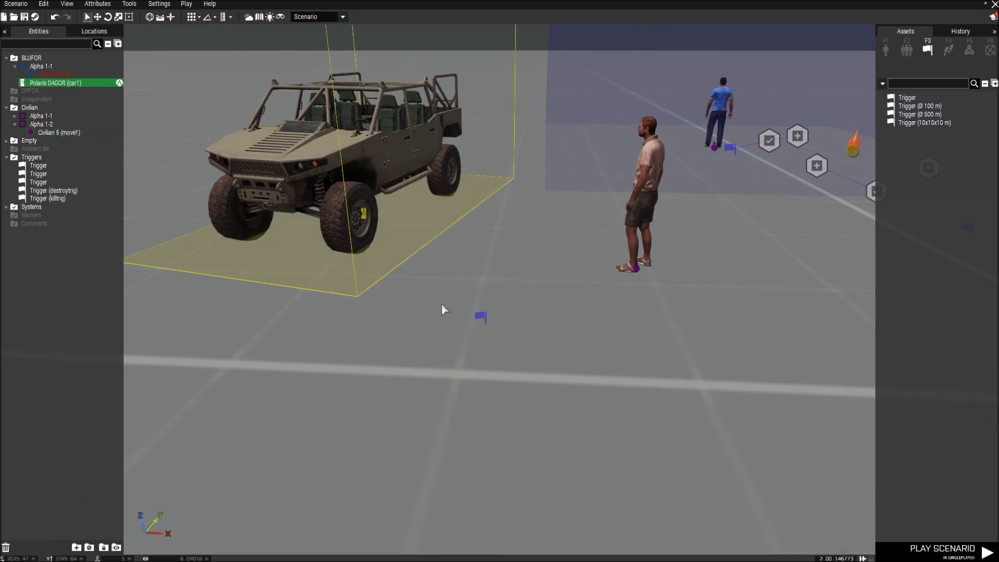
Step: Replace the new trigger's condition with move1 in car1;
left_click(481, 315)
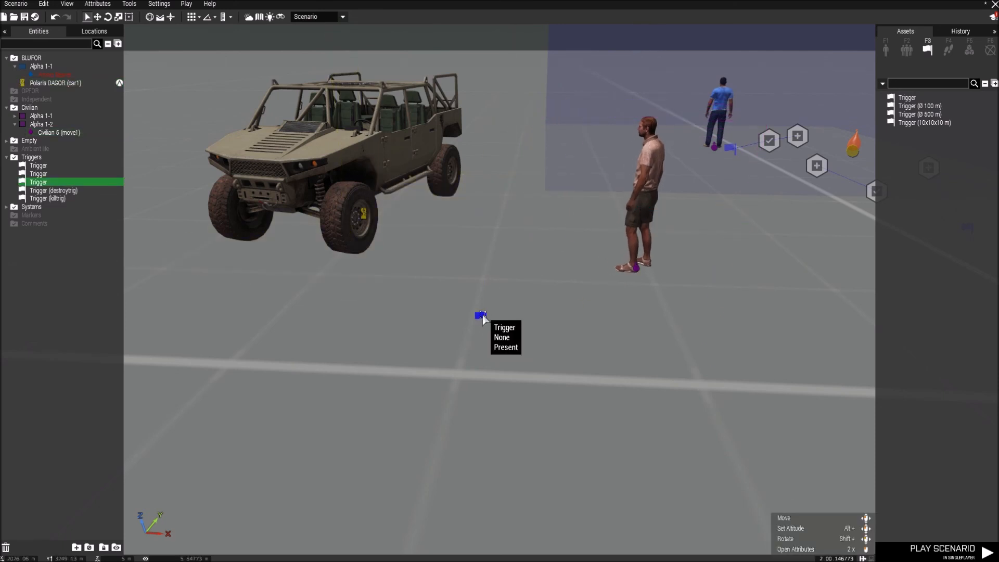
double_click(482, 316)
scroll(417, 312, "down", 1)
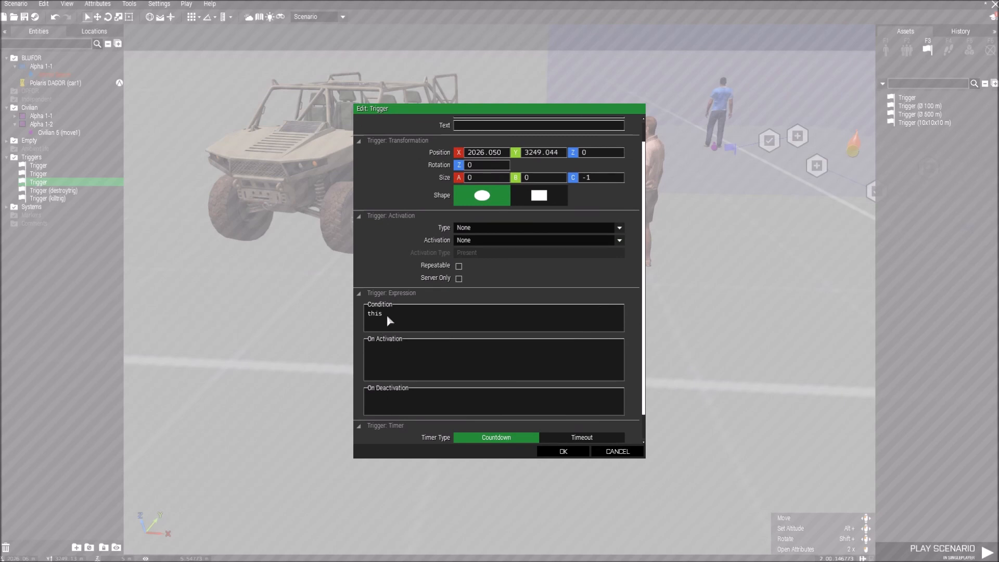
type("car")
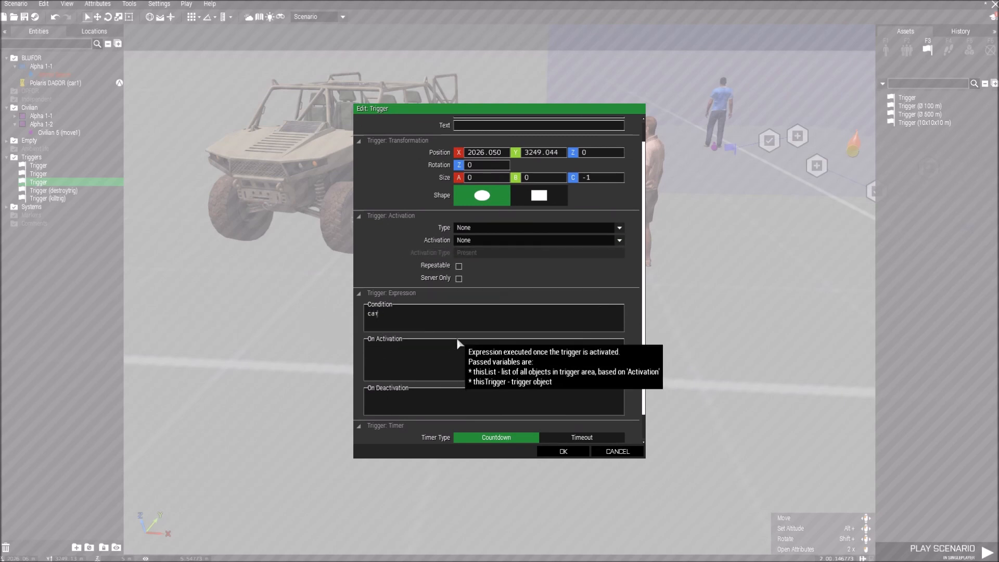
key("ctrl+a")
key("BackSpace")
type("move1 in car")
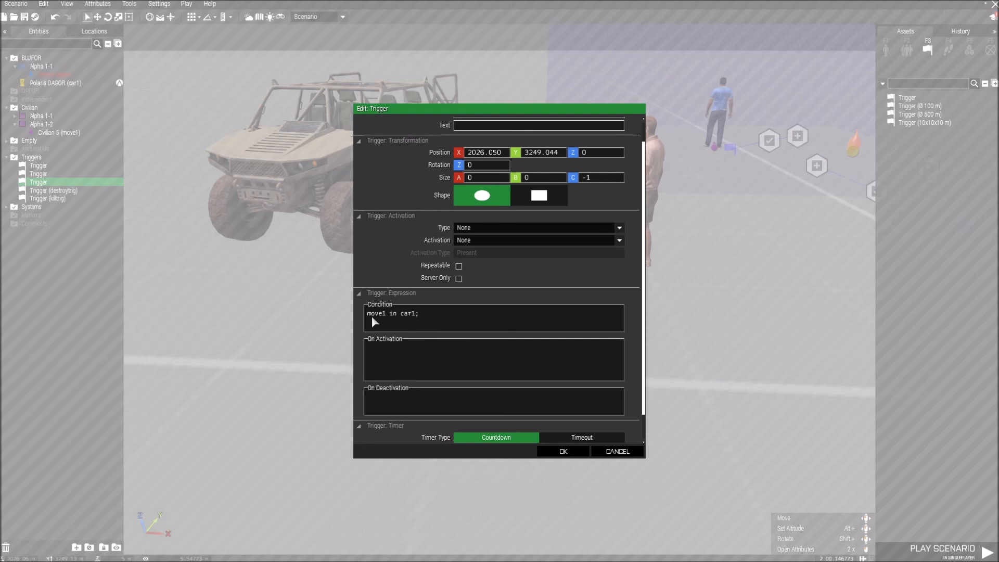
left_click_drag(582, 111, 564, 286)
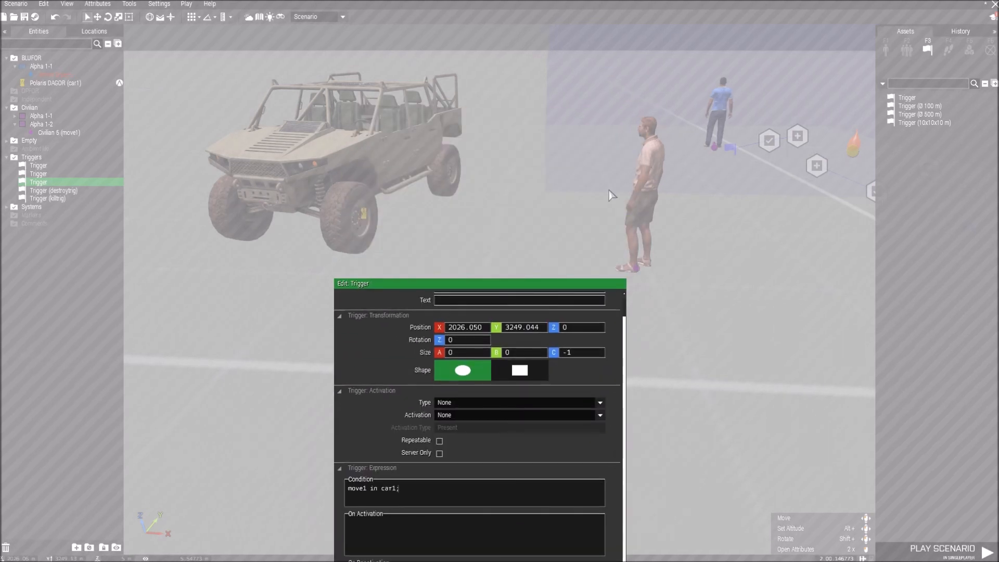
left_click_drag(450, 286, 472, 170)
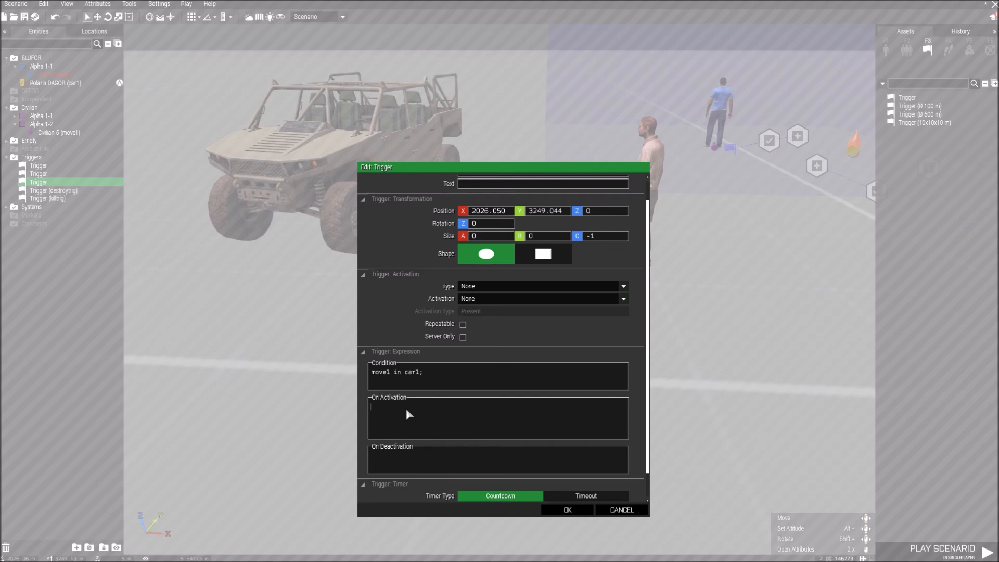
Step: Set the trigger's On Activation expression to systemChat "He's in"; and accept
type("systemc")
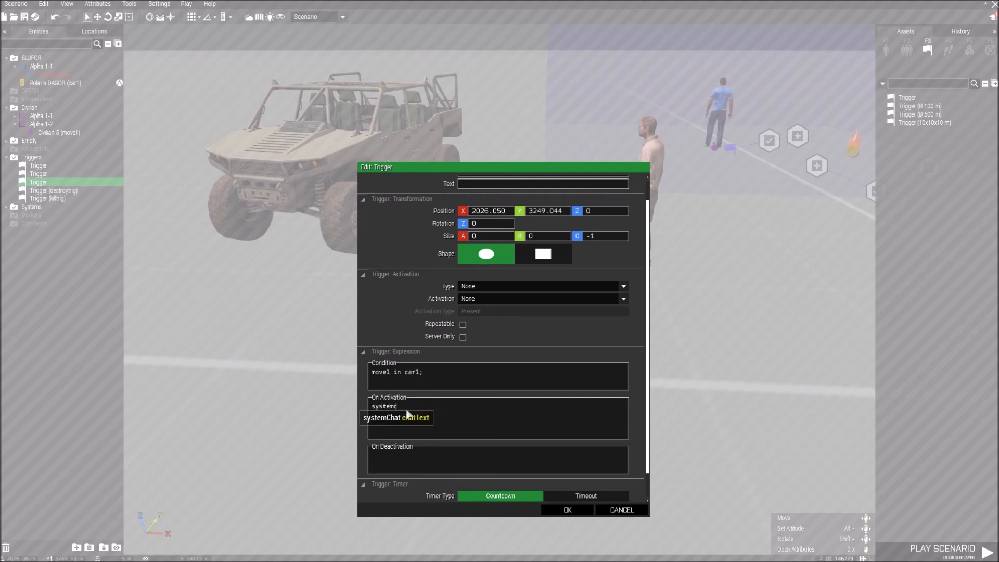
type("hat \"He's in\";")
key("Return")
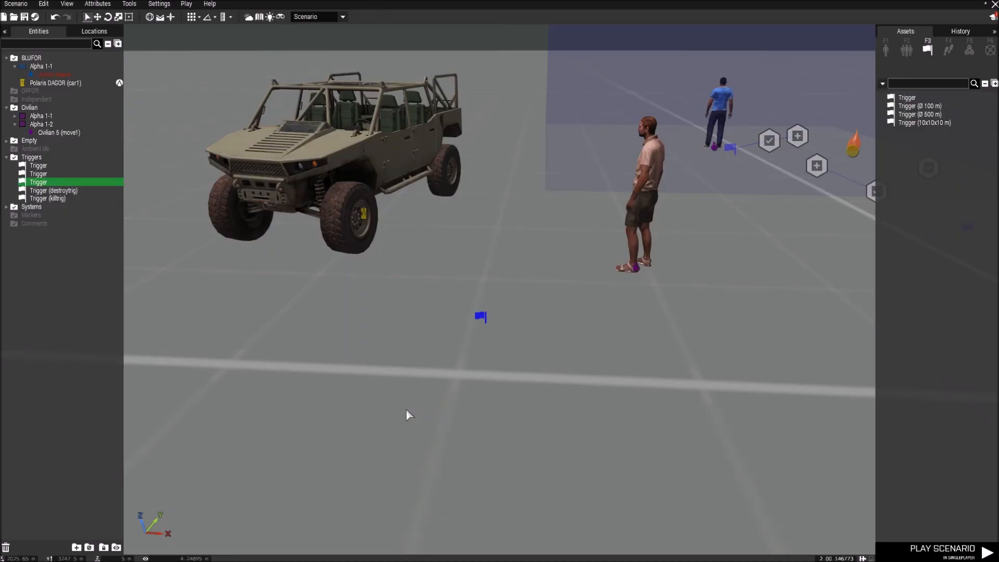
Step: Preview the scenario in singleplayer and load the captive civilian into the Polaris DAGOR to test the trigger
left_click(187, 4)
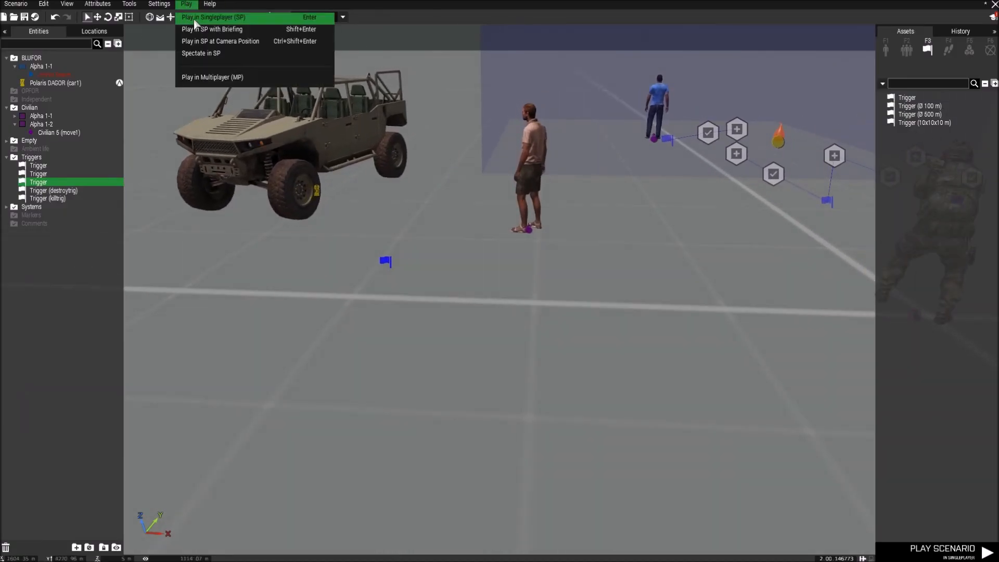
left_click(213, 17)
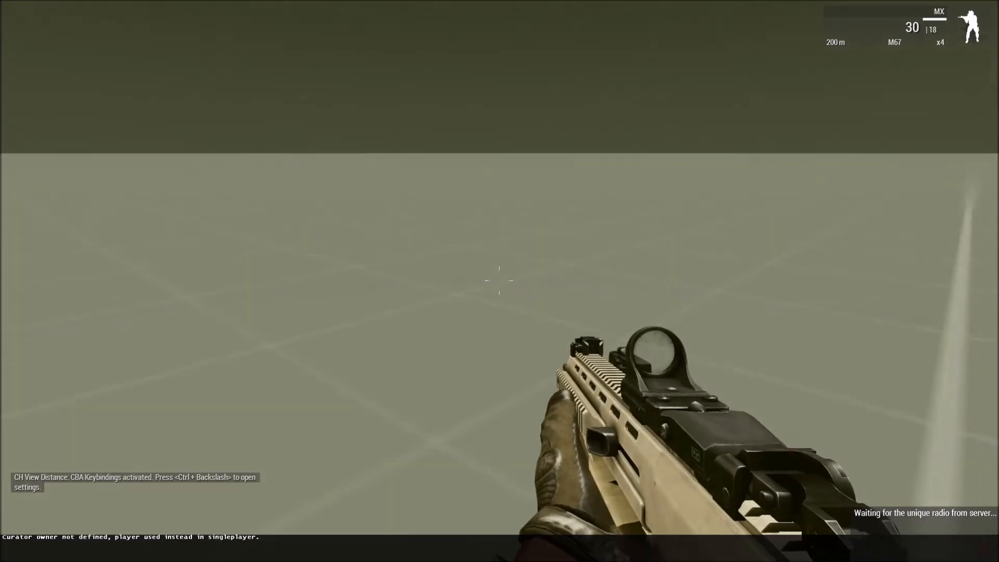
key("w")
key("w")
key("super")
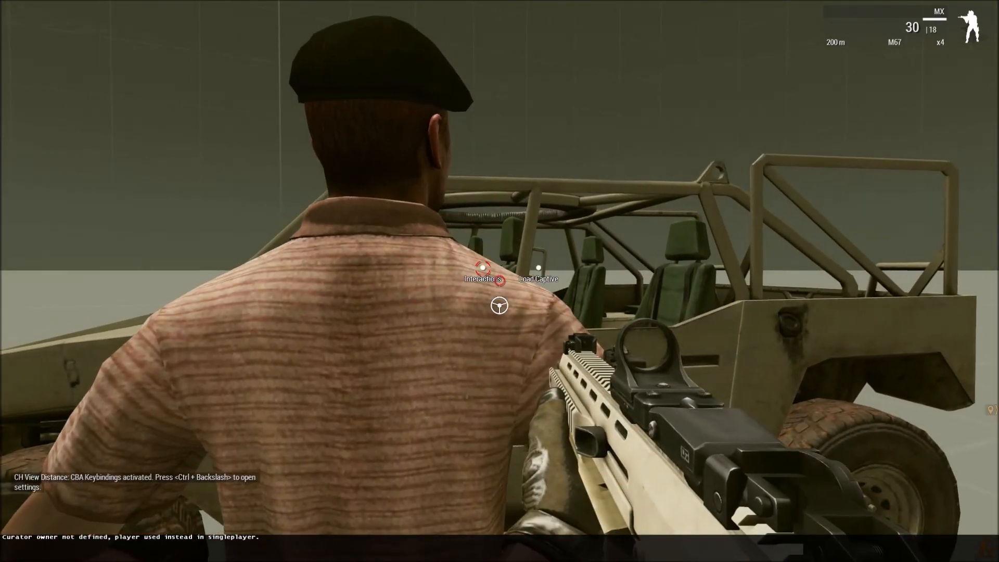
left_click(538, 268)
key("s")
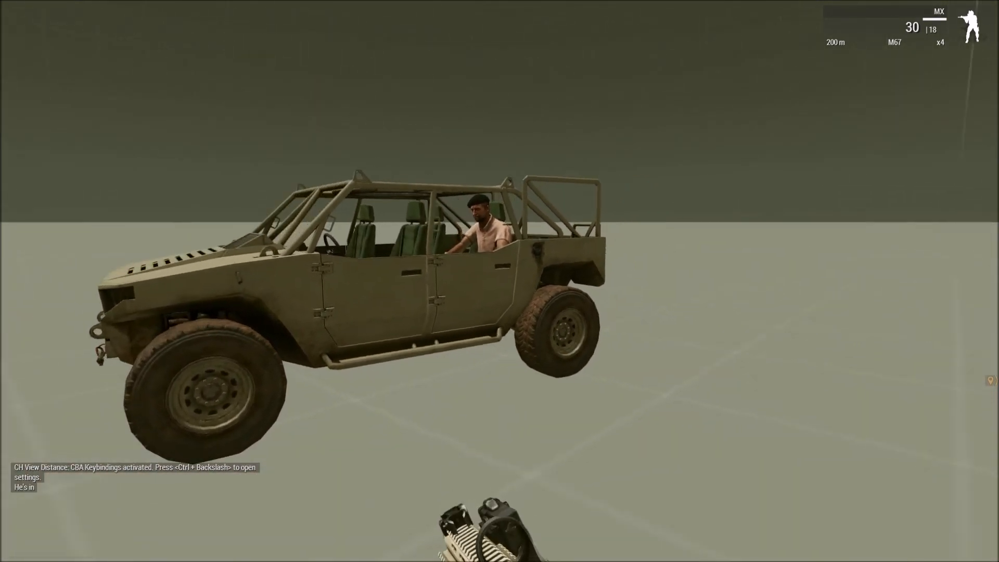
Step: Inspect the civilian seated in the Polaris DAGOR and end the preview to return to the editor
key("w")
key("alt")
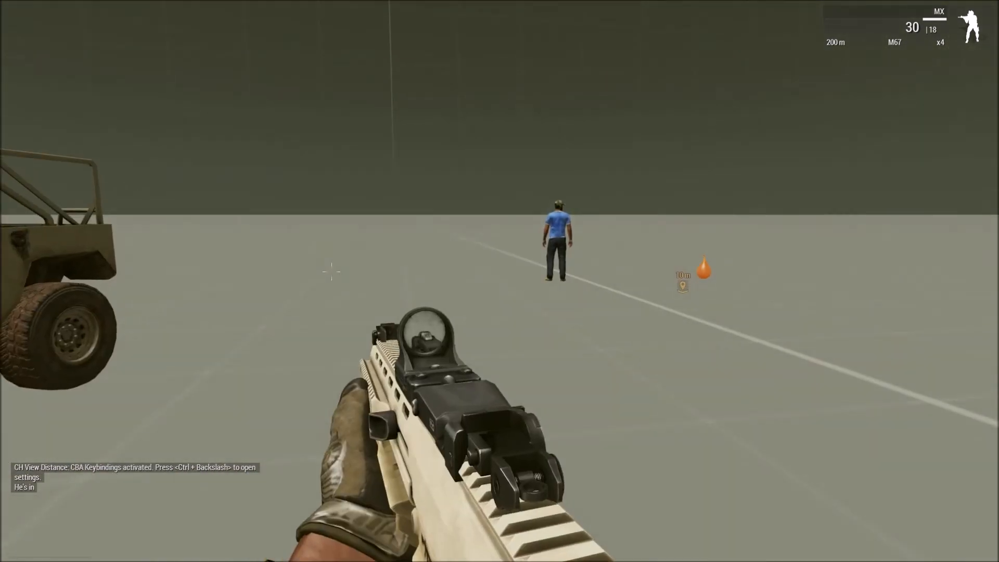
key("w")
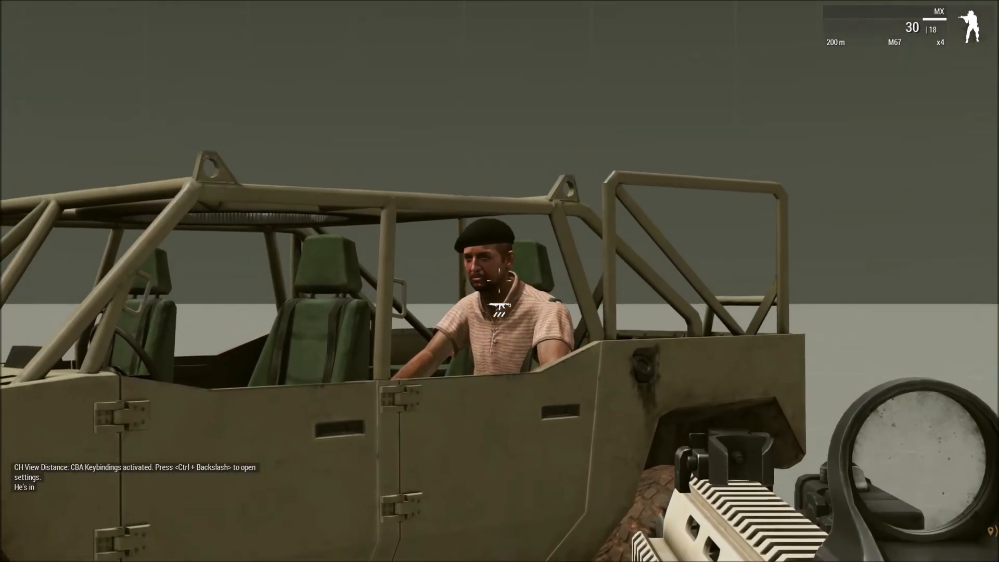
left_click(500, 281)
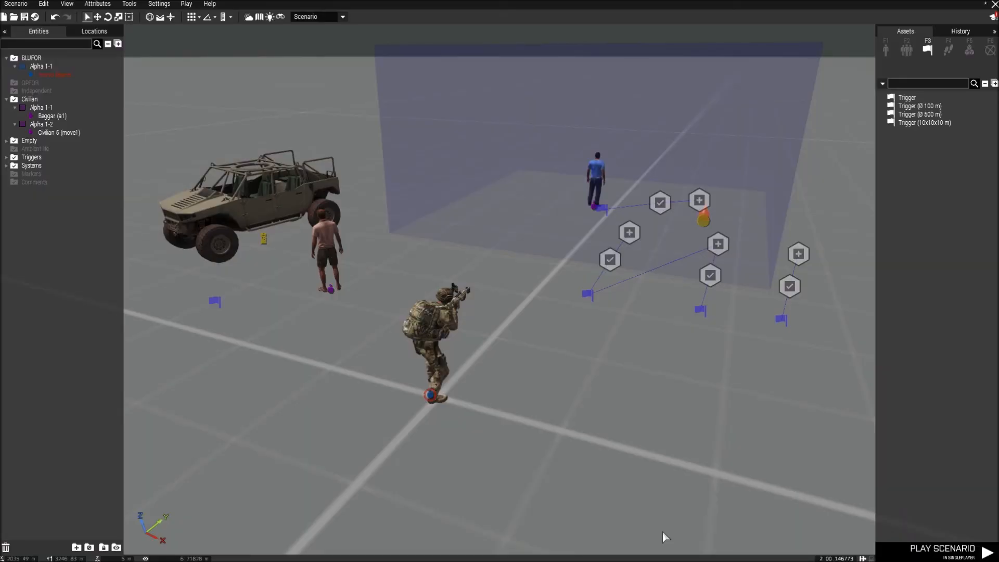
key("s")
key("w")
key("s")
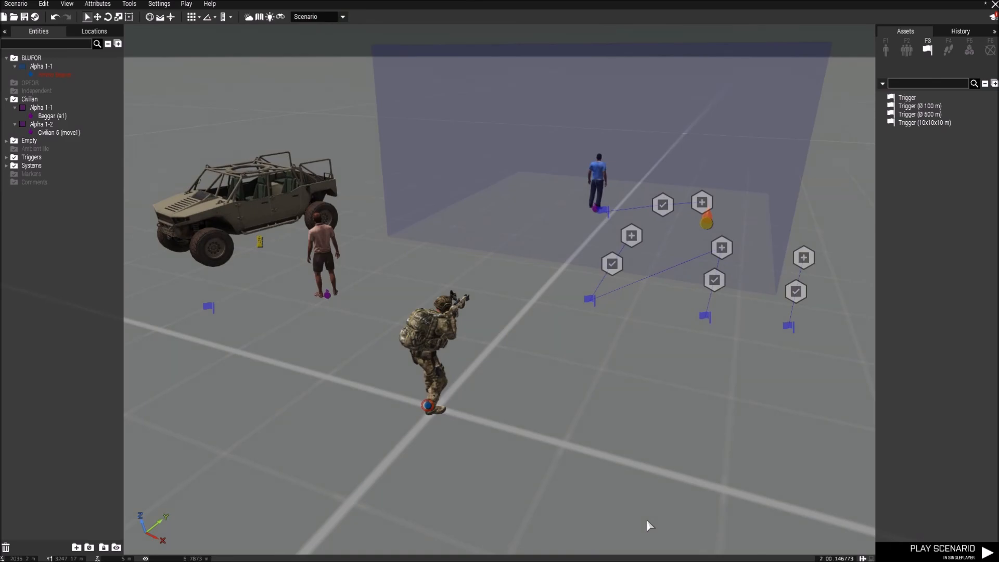